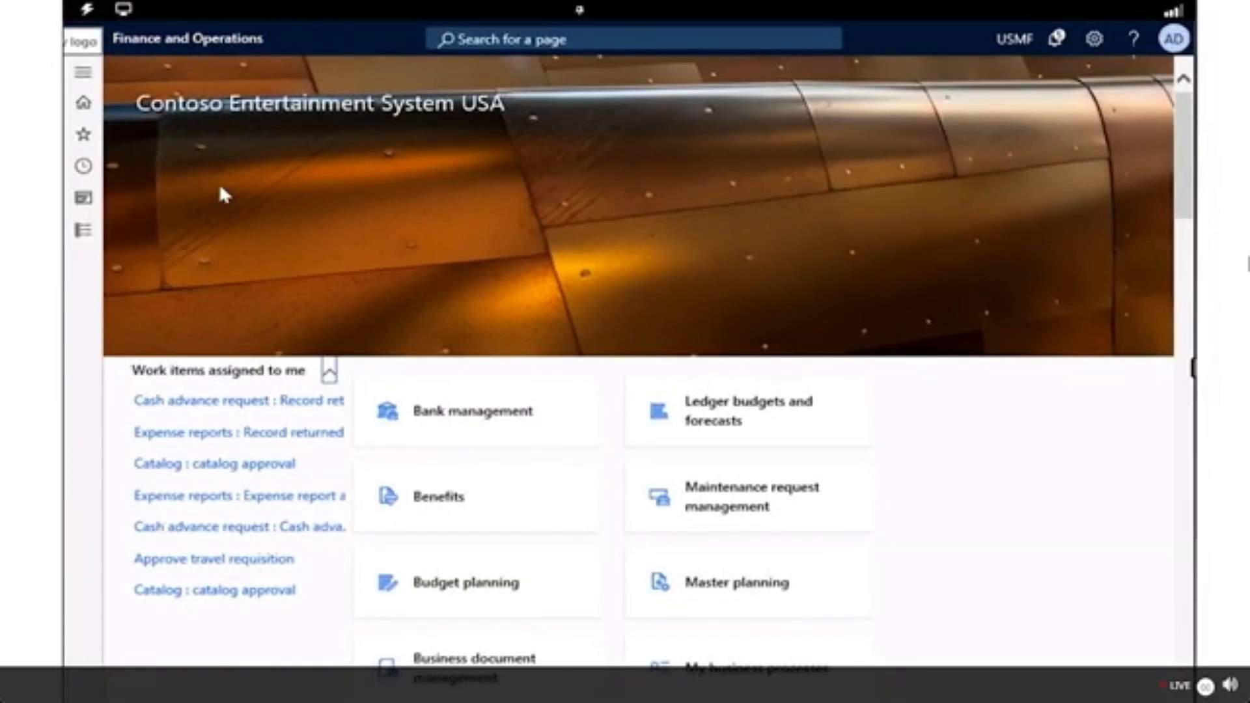
Open the vendor payment journal page from the Accounts payable module.
left_click(90, 81)
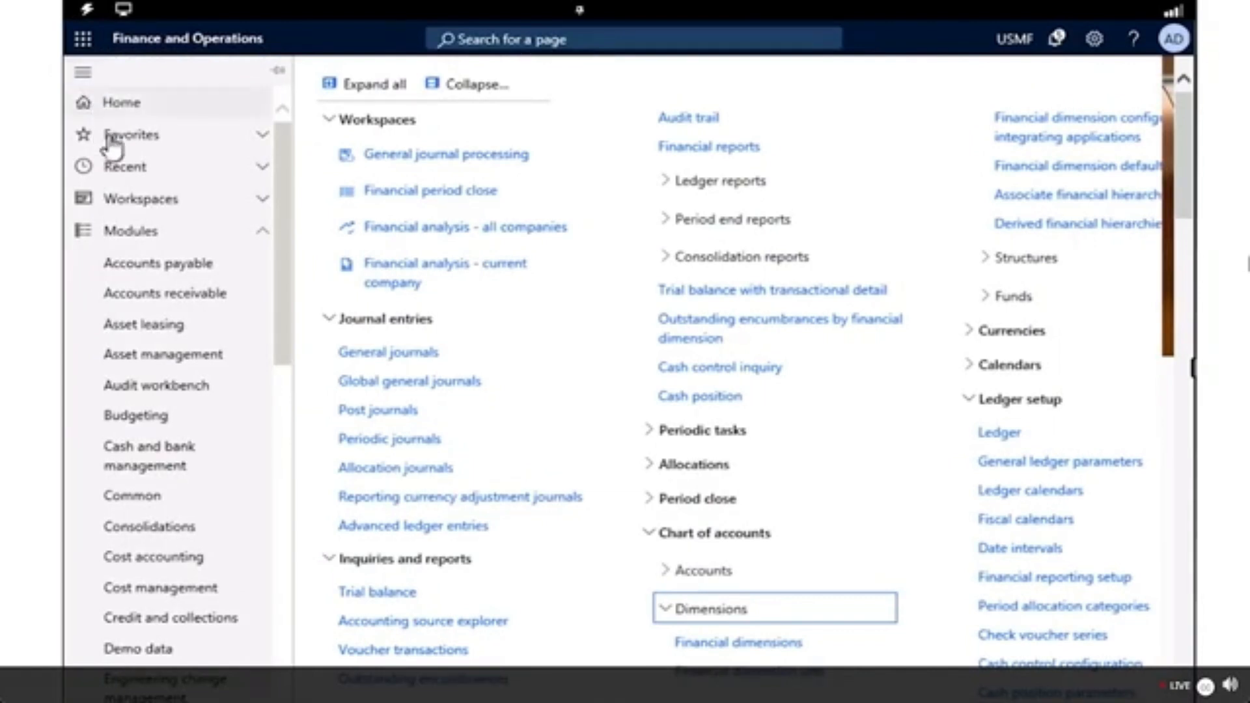
left_click(140, 273)
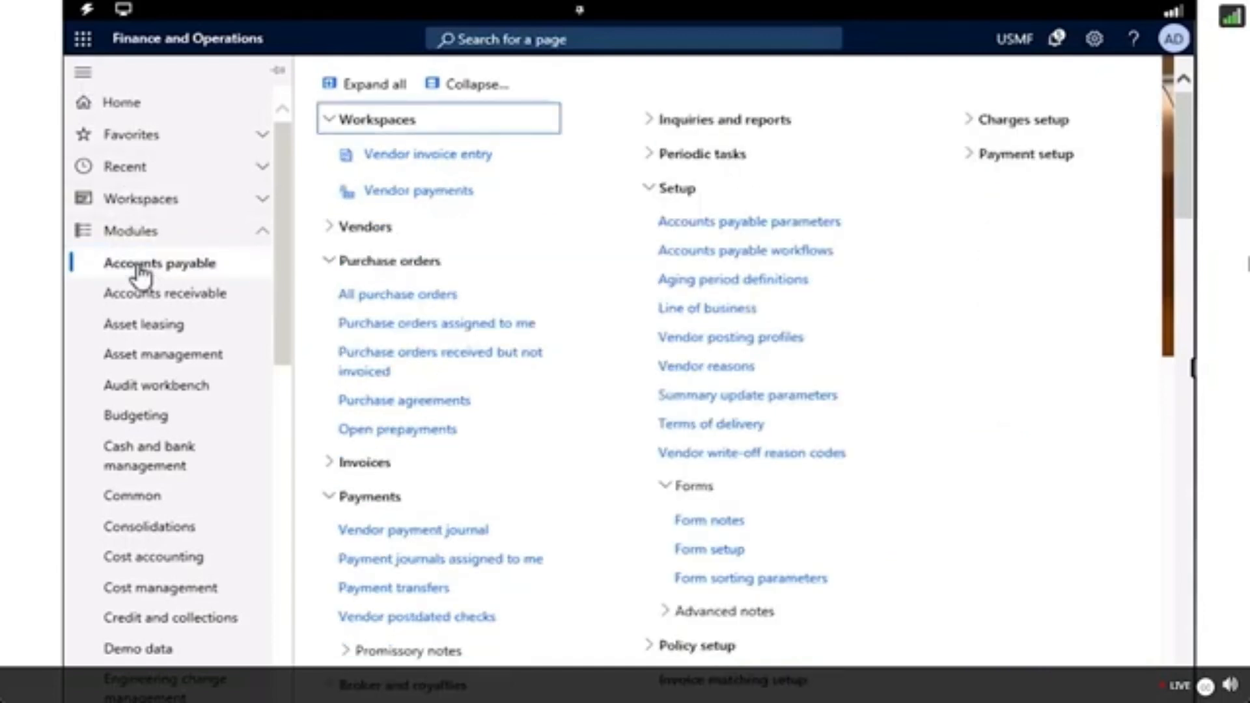
left_click(495, 531)
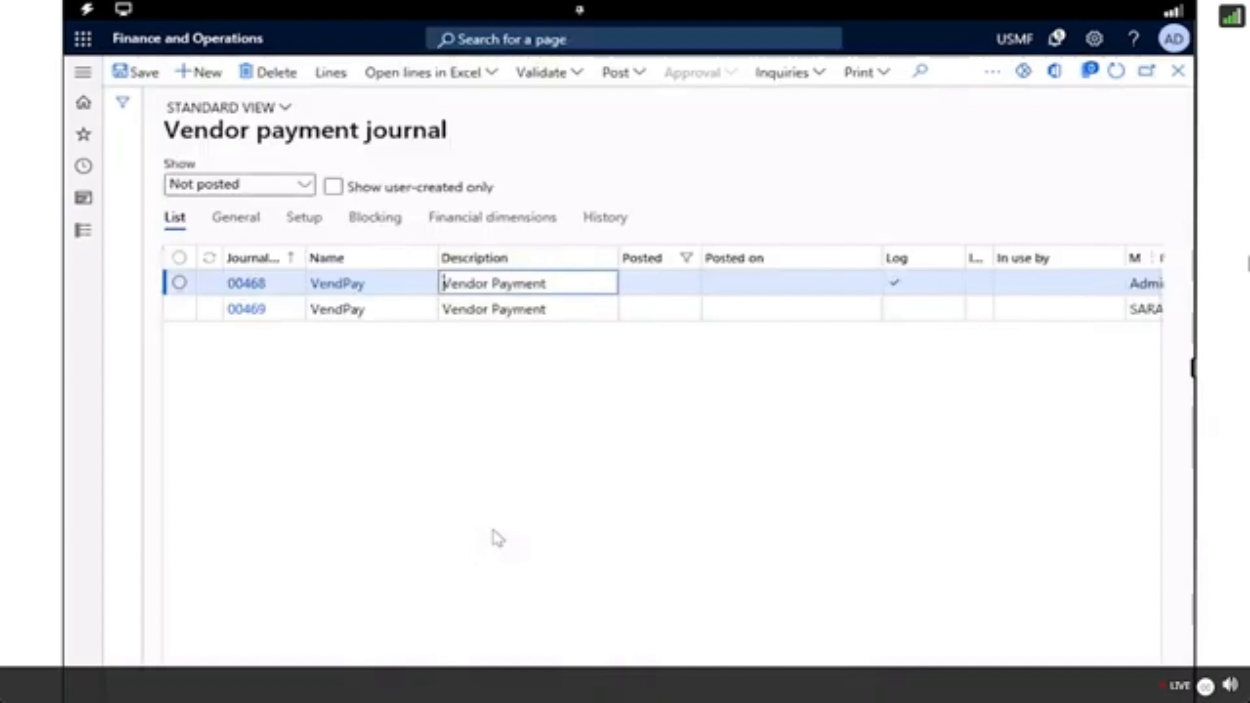
Create a new vendor payment journal with the journal name VendPay.
left_click(204, 72)
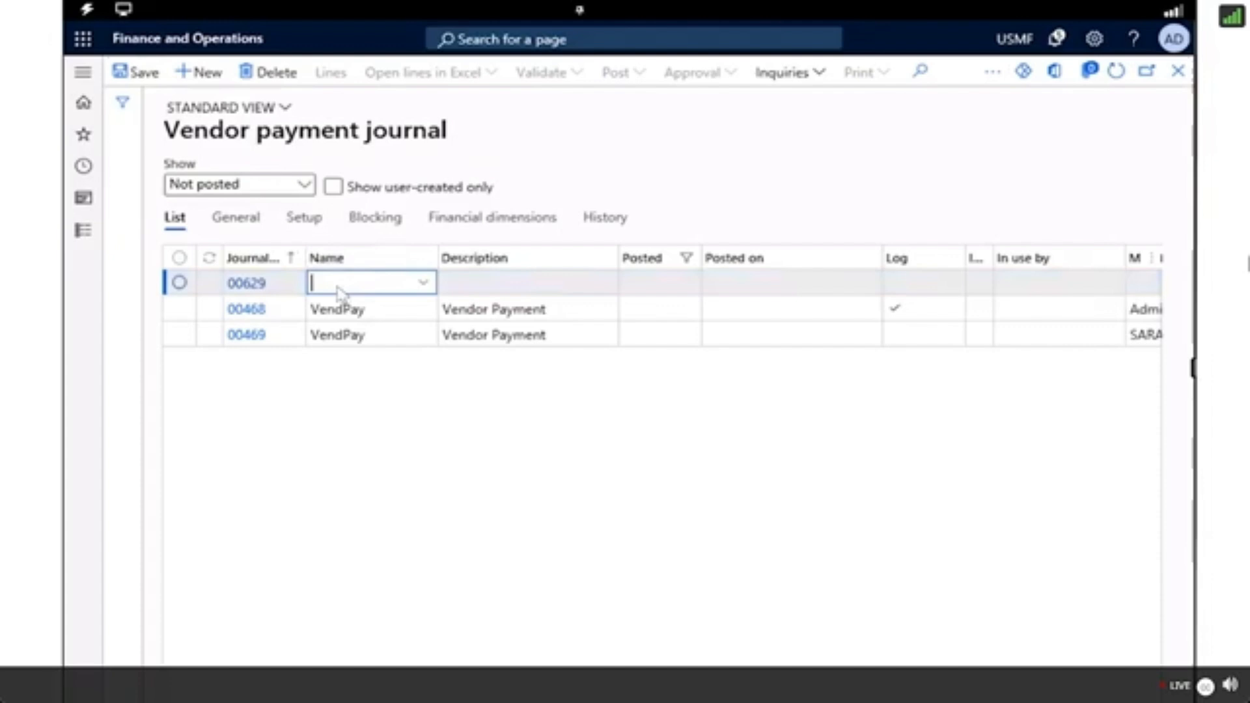
left_click(425, 286)
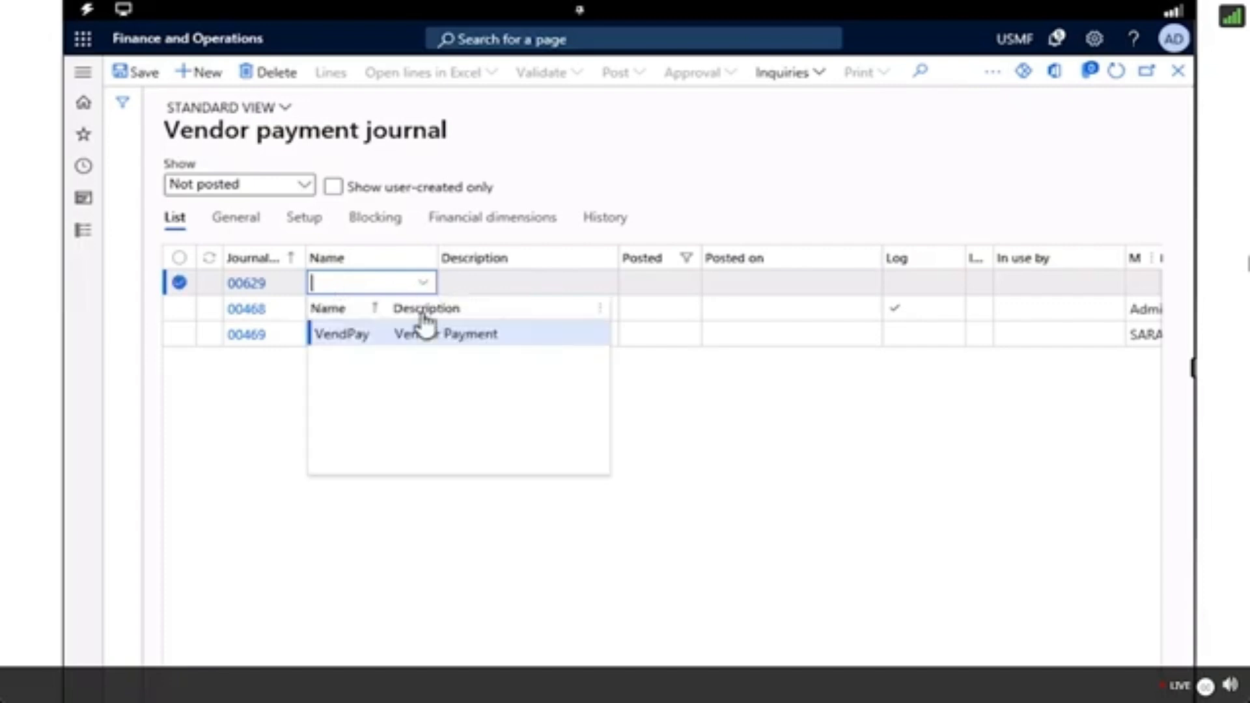
left_click(349, 335)
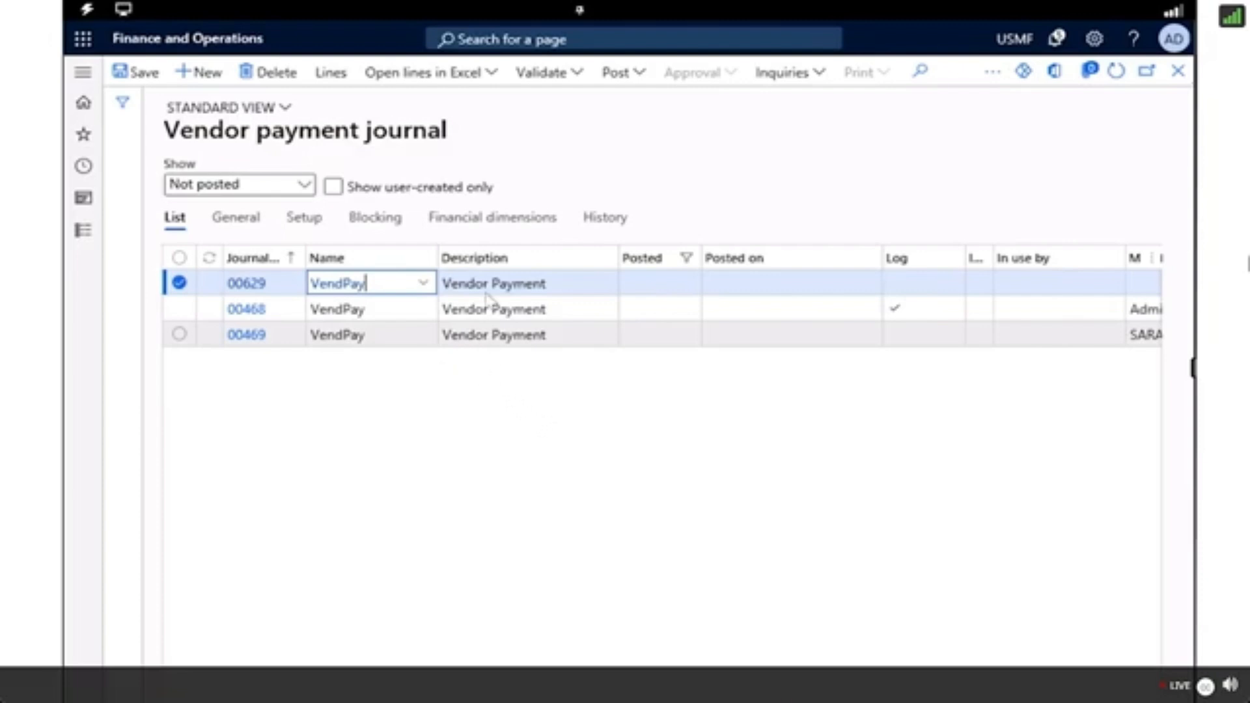
Generate the new journal's payment lines with a vendor payment proposal that selects invoices by due date, without date limits or filters.
left_click(420, 72)
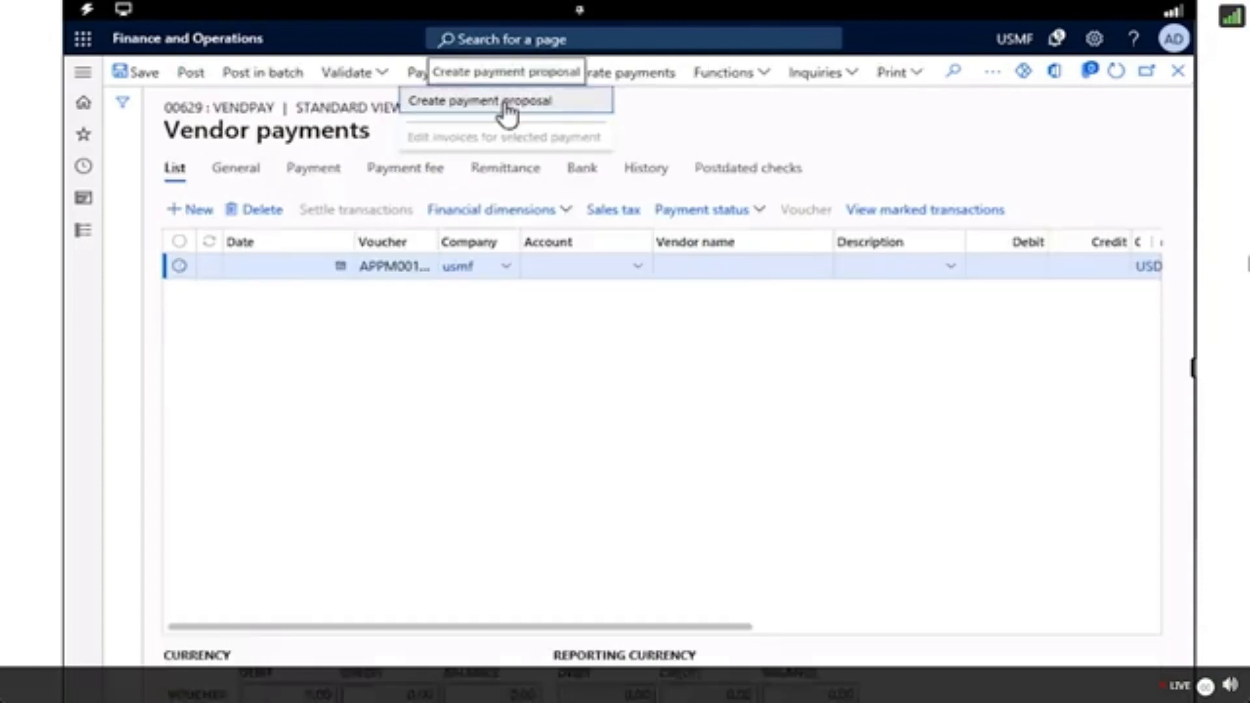
left_click(506, 103)
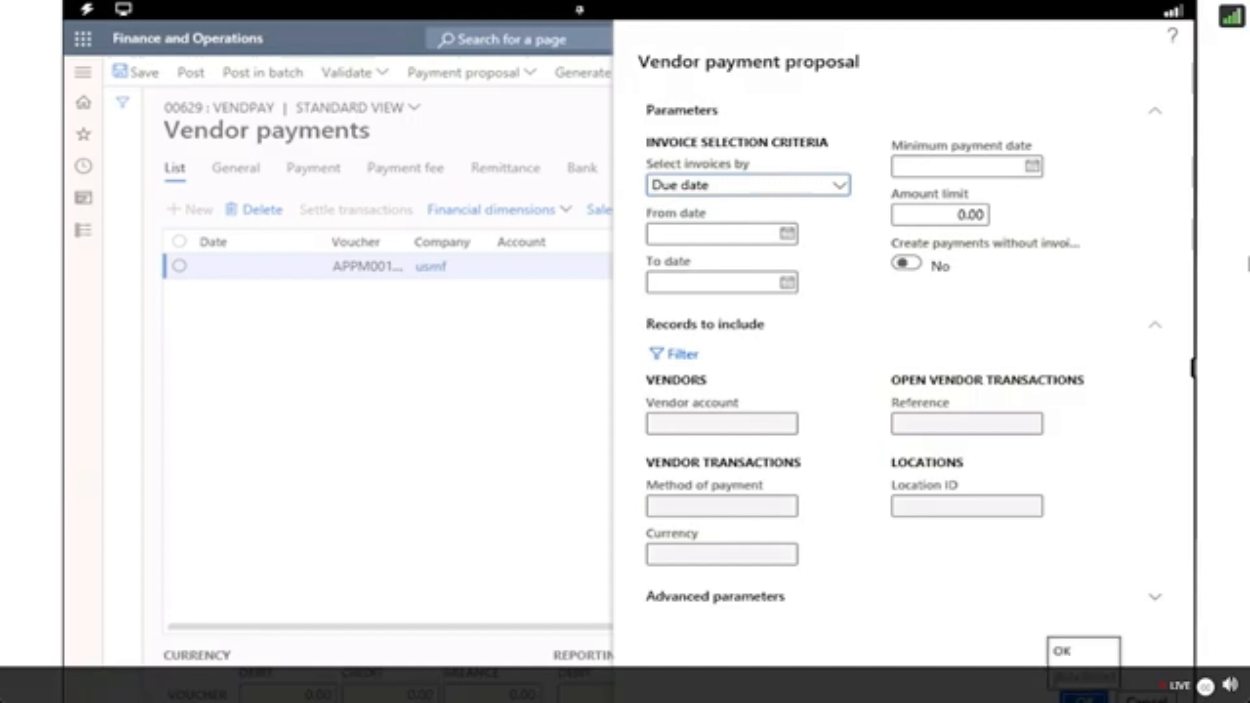
left_click(1082, 697)
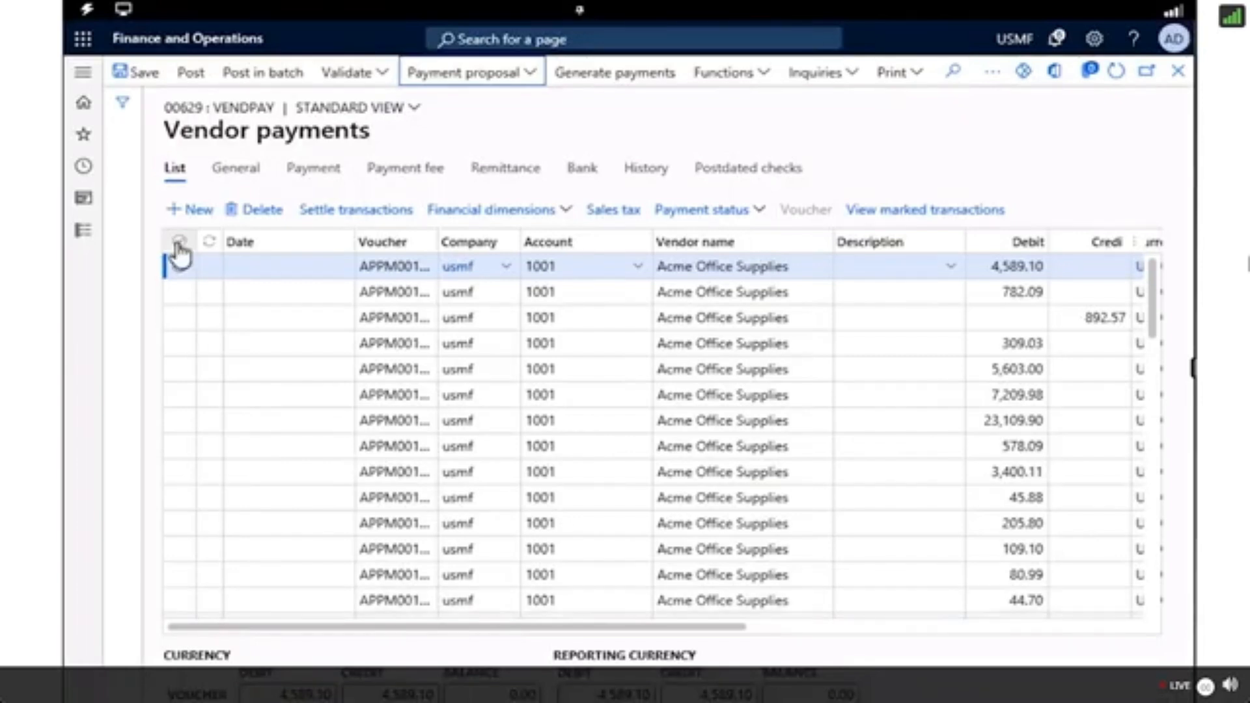
left_click(179, 242)
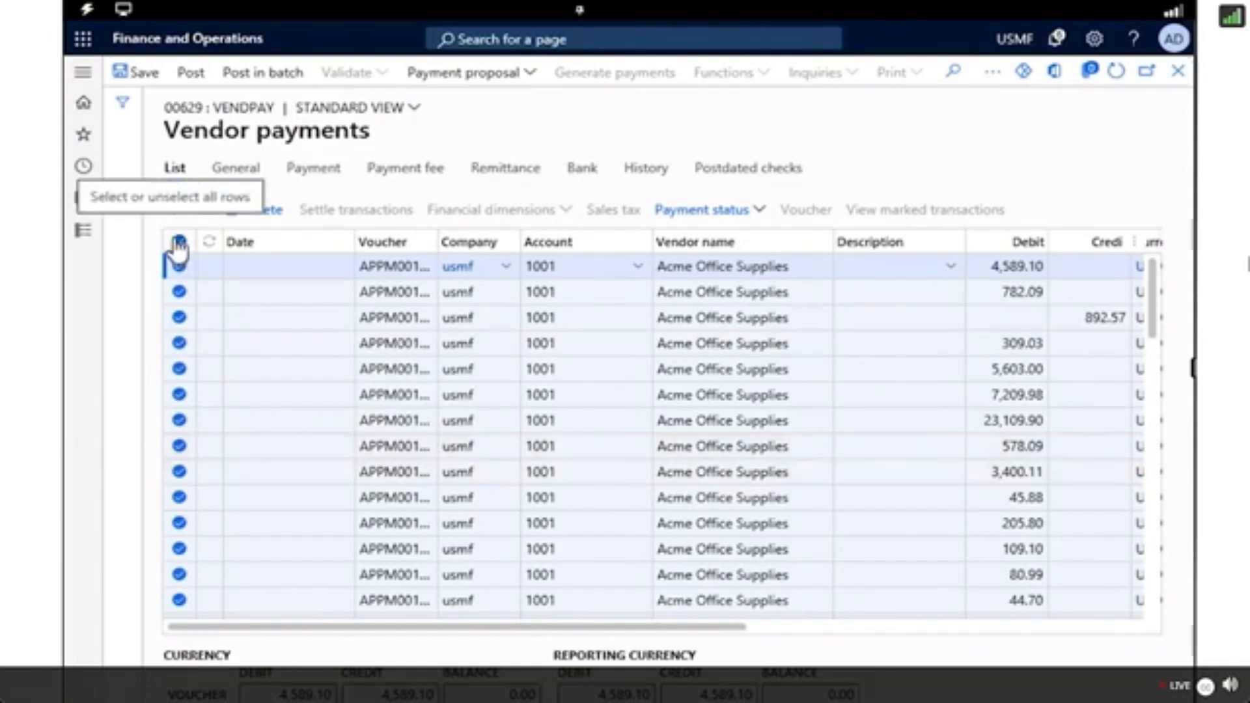
left_click(179, 270)
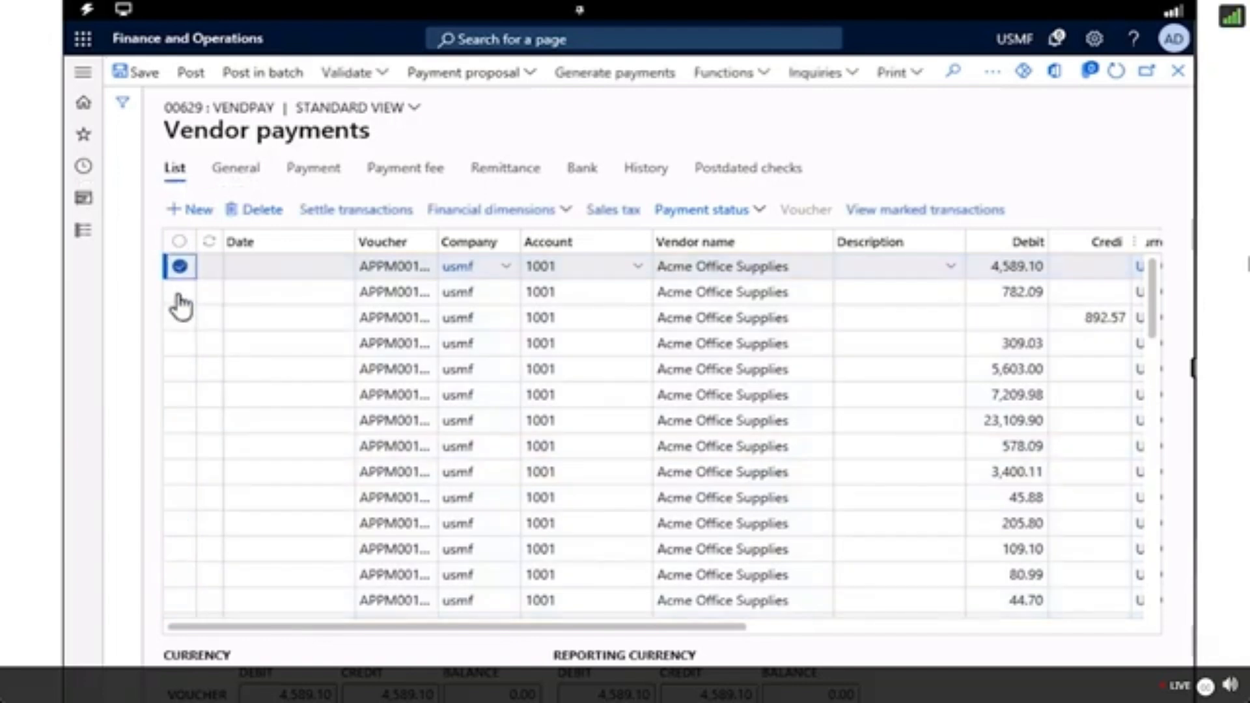
left_click(179, 294)
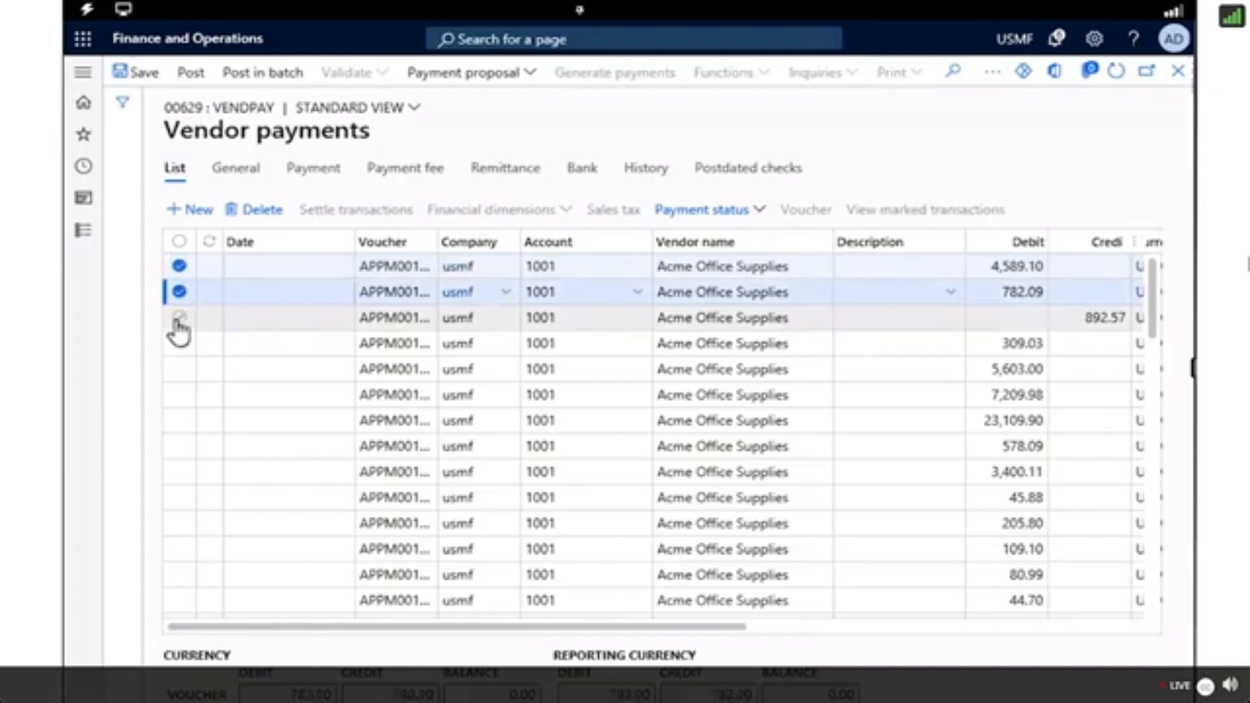
left_click(179, 319)
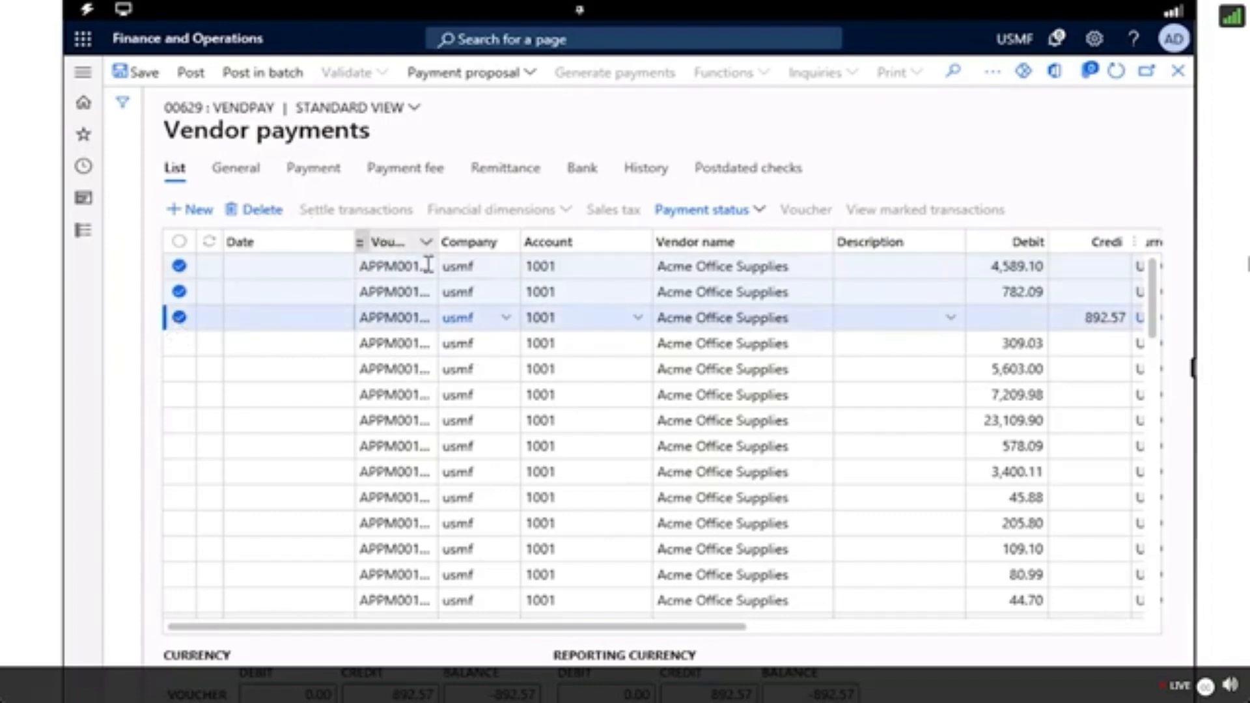
left_click(179, 242)
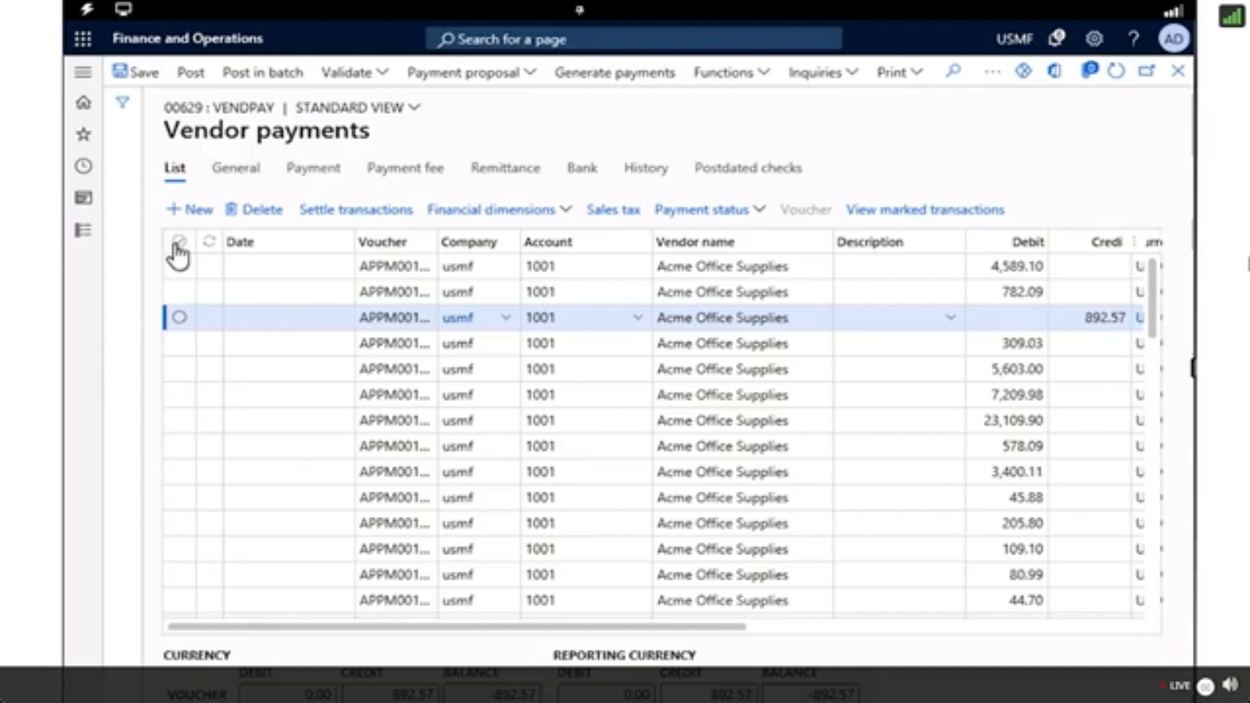
Select all payment lines in the journal and choose ELECTRONIC as the method of payment in the payment details.
left_click(179, 245)
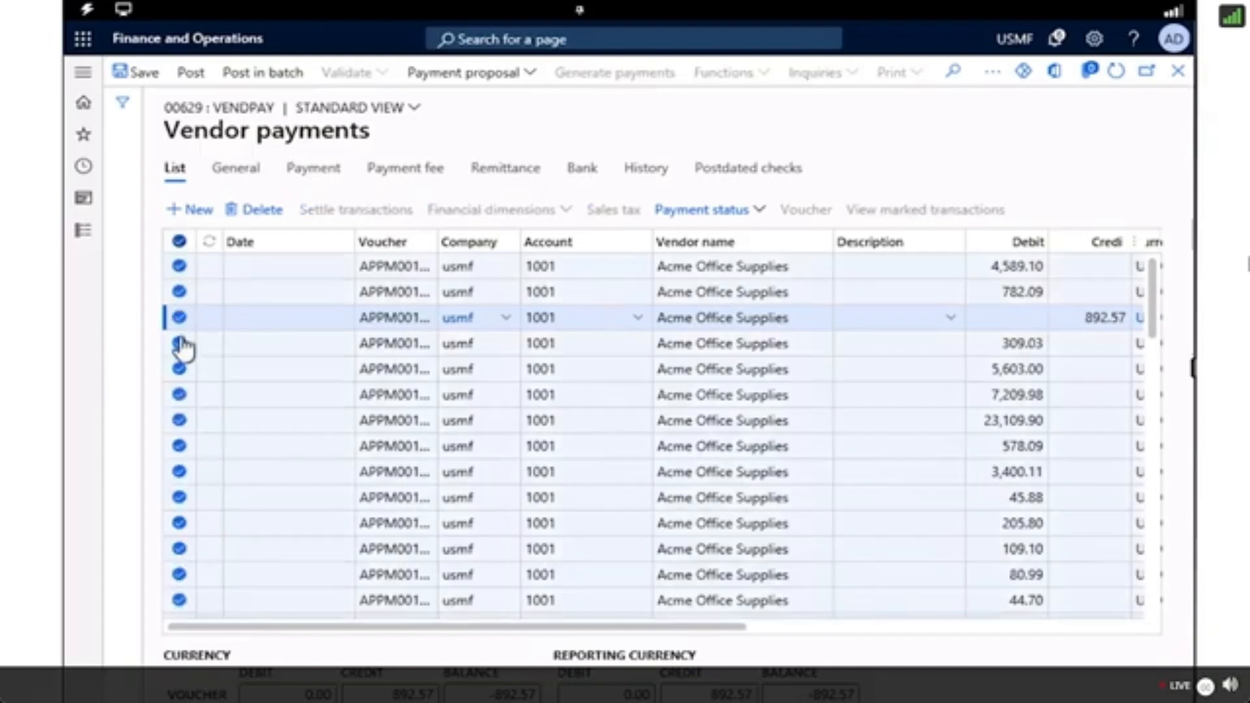
left_click(750, 217)
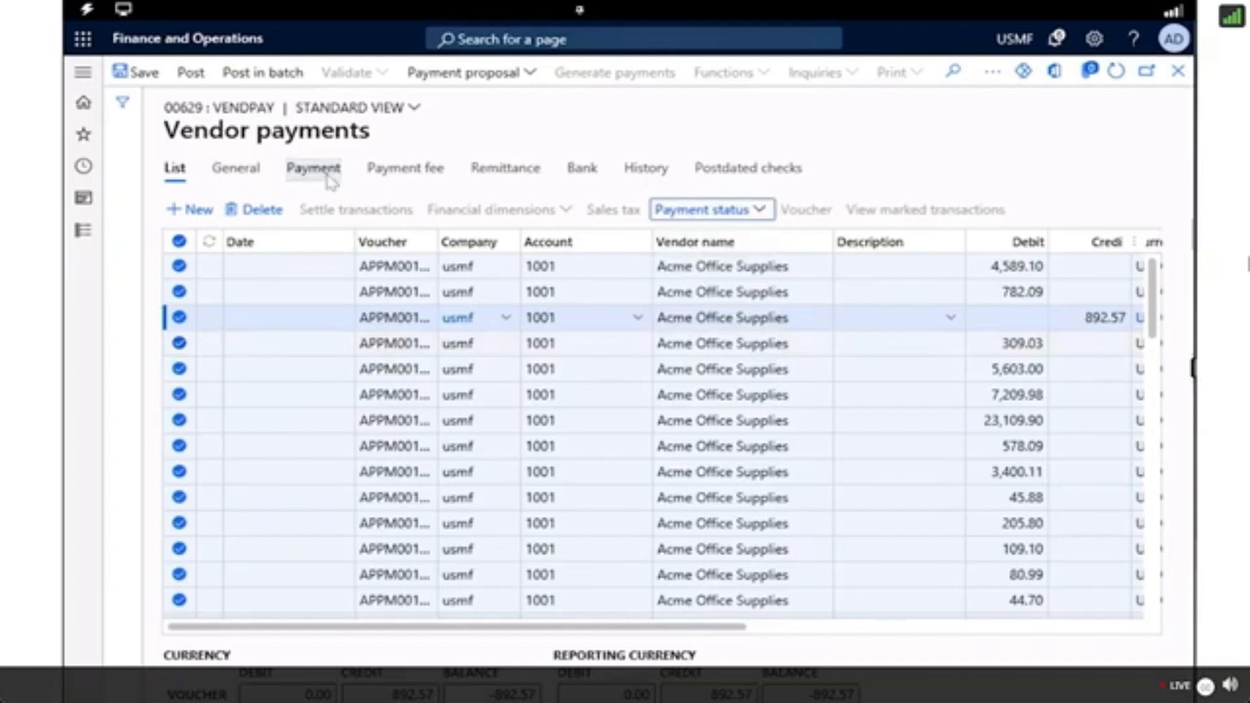
left_click(307, 171)
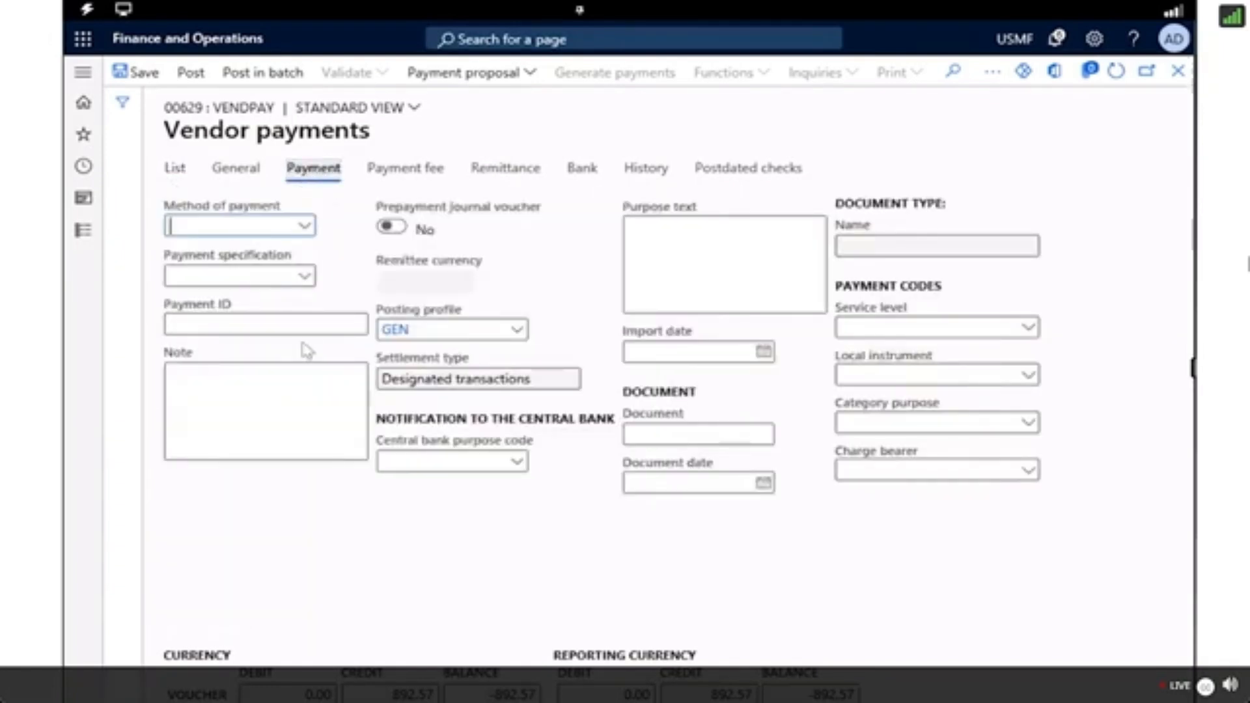
left_click(304, 230)
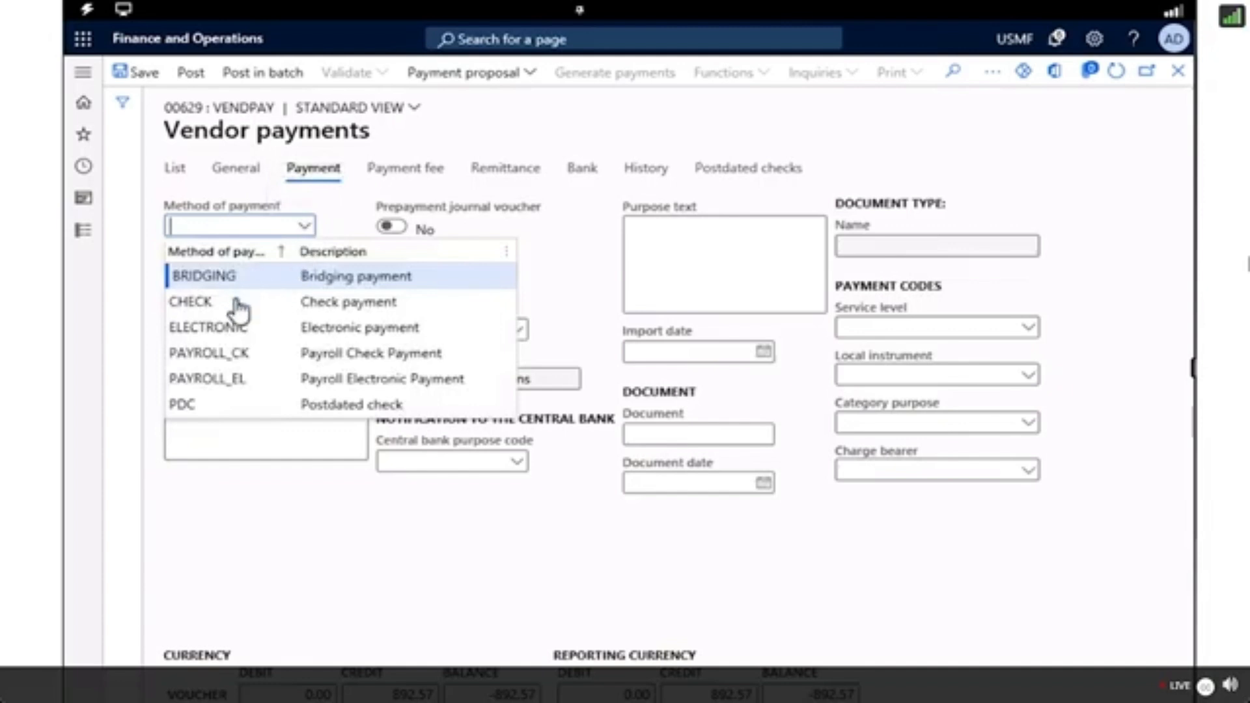
left_click(186, 328)
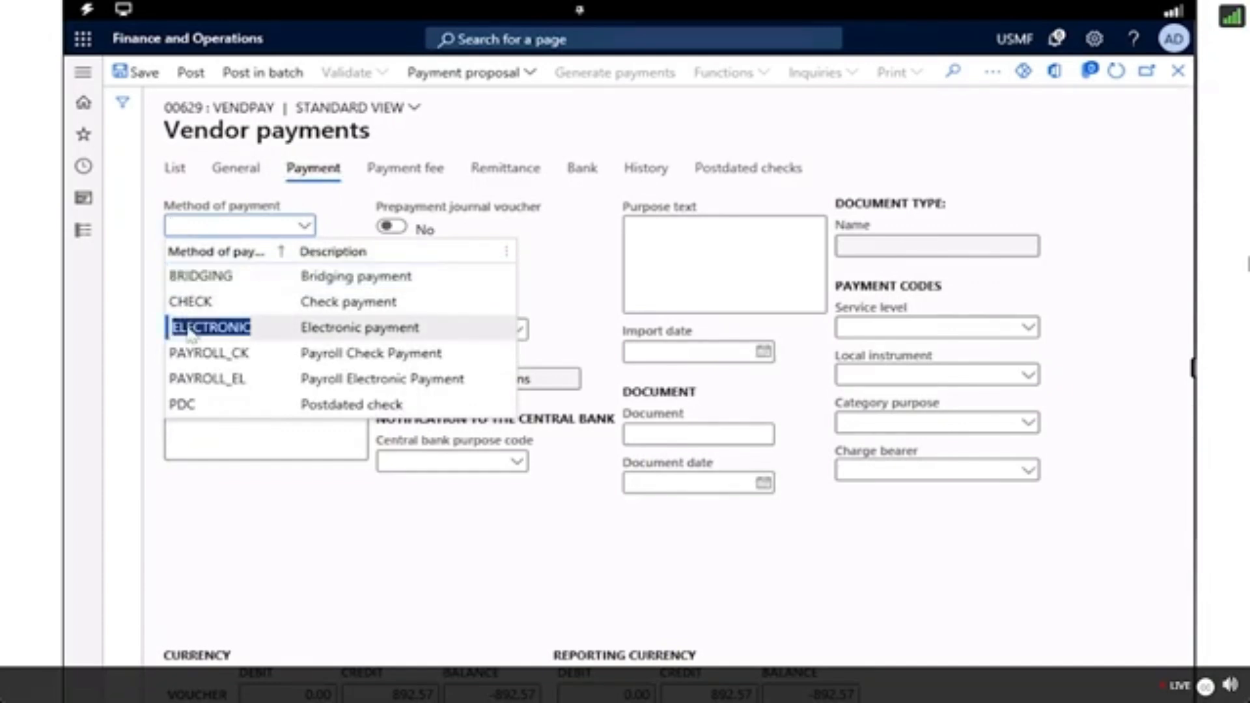
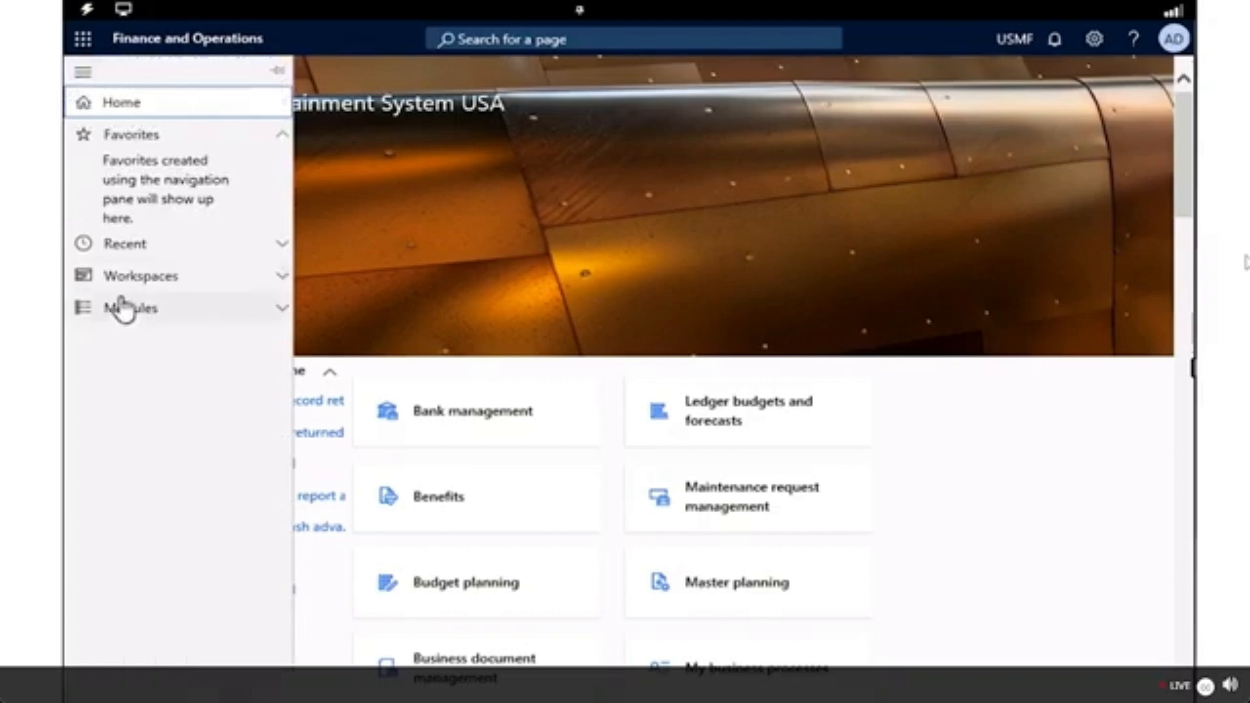
Open the Pricing and discount management workspace.
left_click(121, 280)
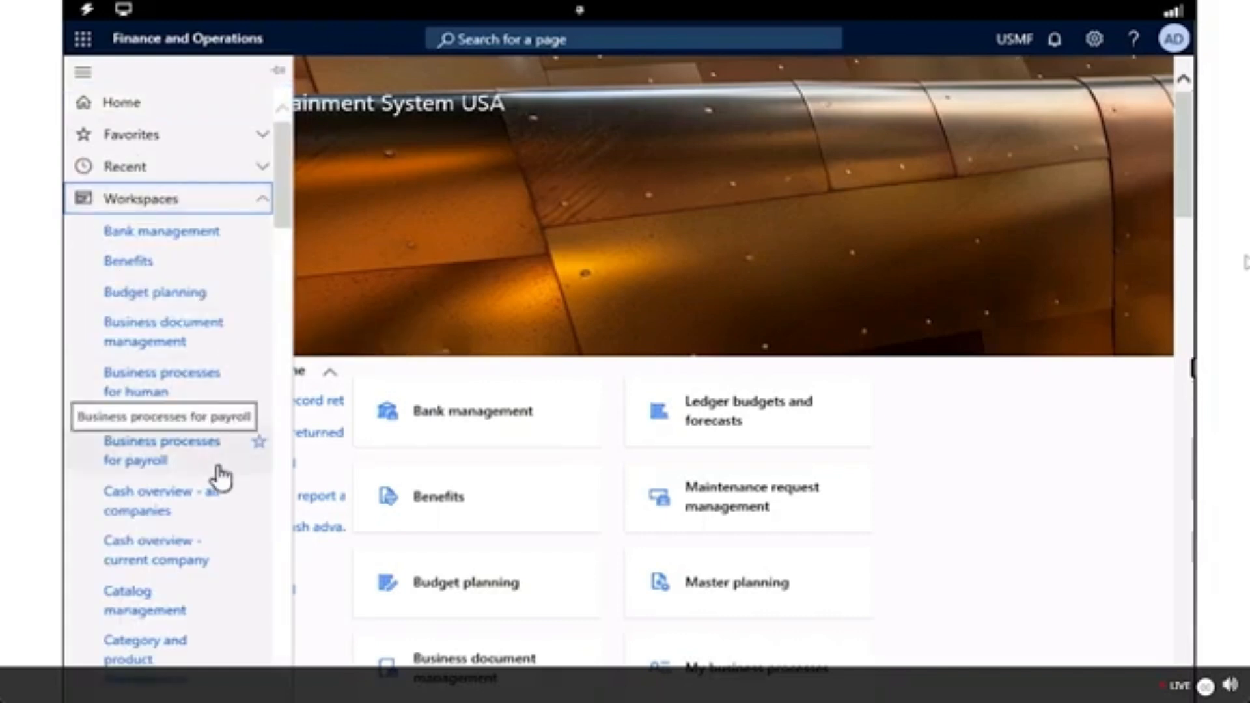
scroll(222, 479, "down", 12)
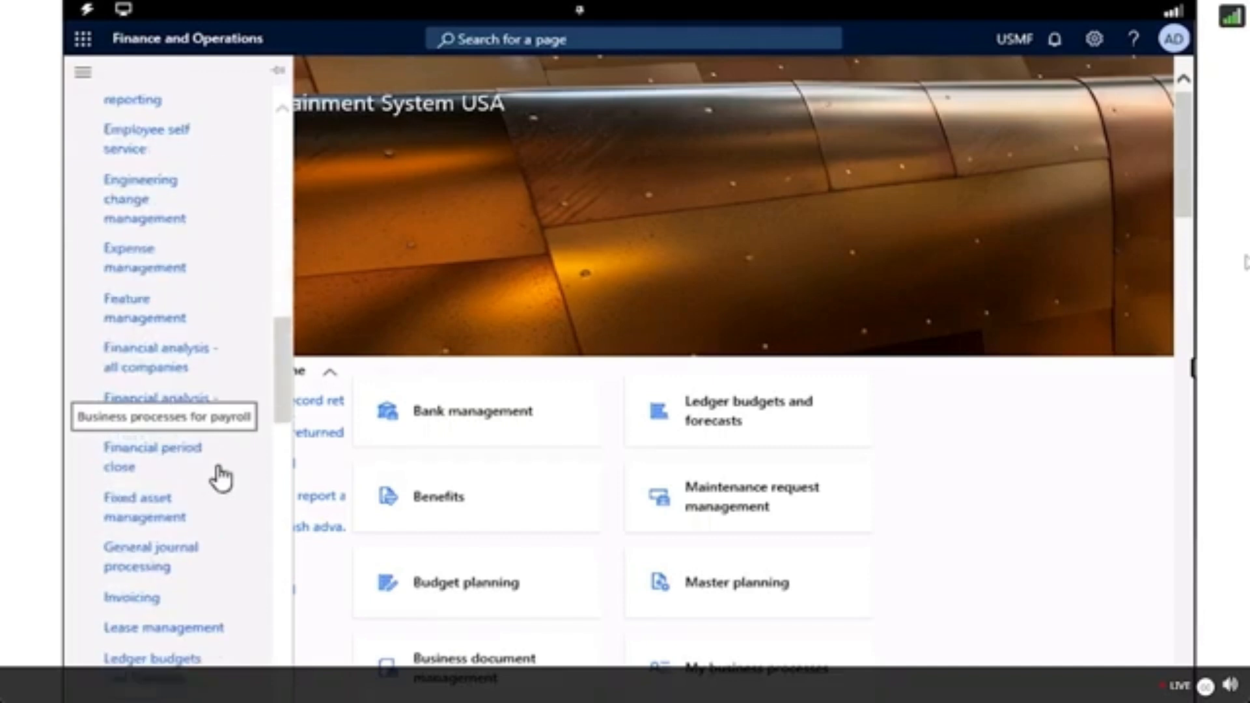
scroll(222, 478, "down", 5)
scroll(222, 478, "down", 3)
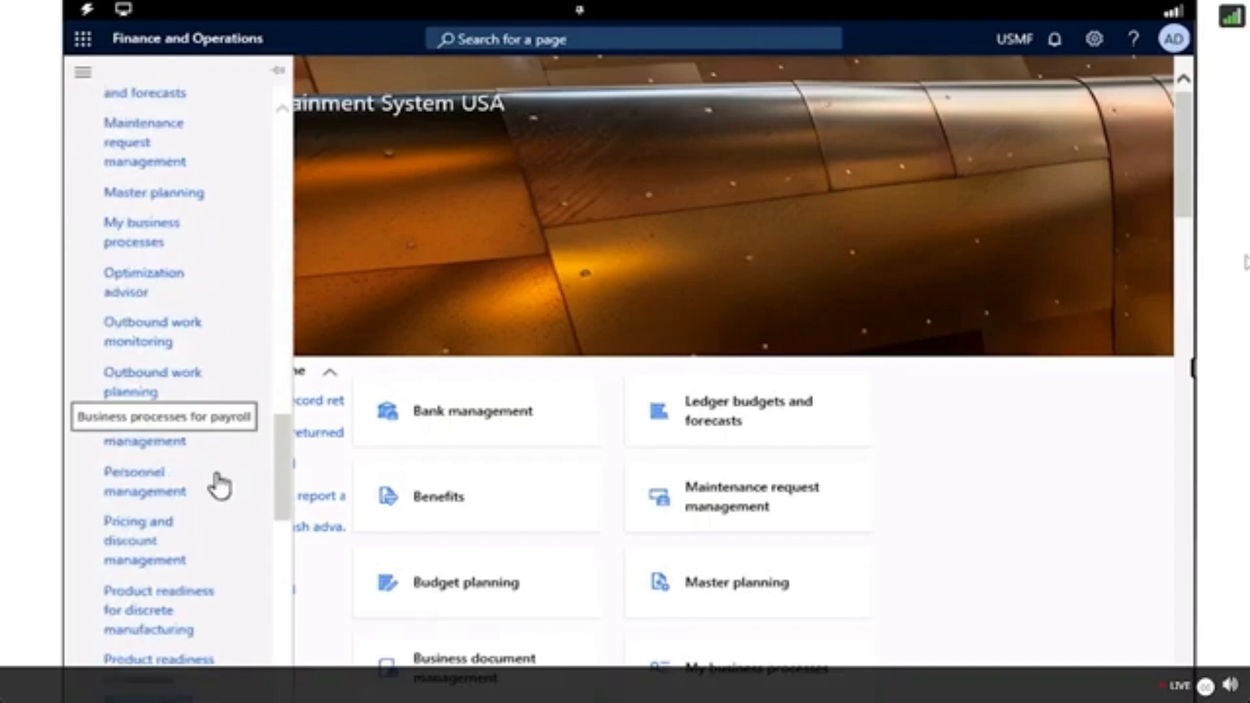
left_click(134, 551)
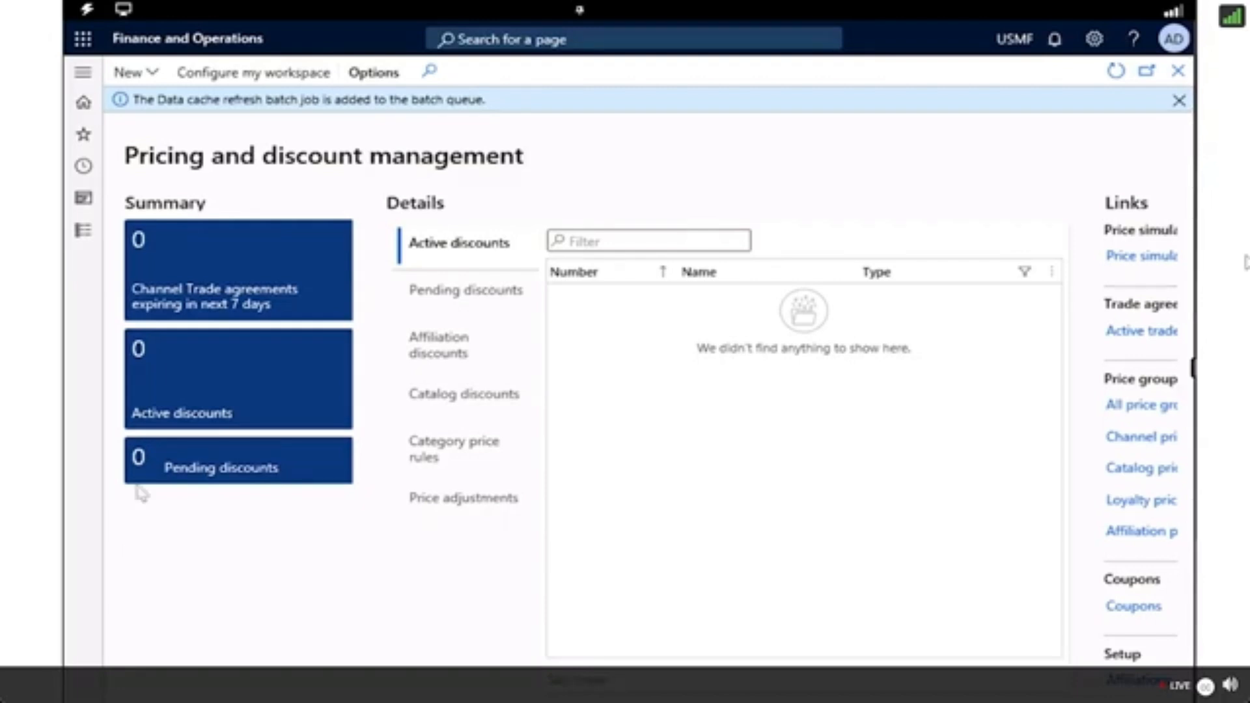
Create a new discount of the type Discount and name it New Year 20%.
left_click(152, 76)
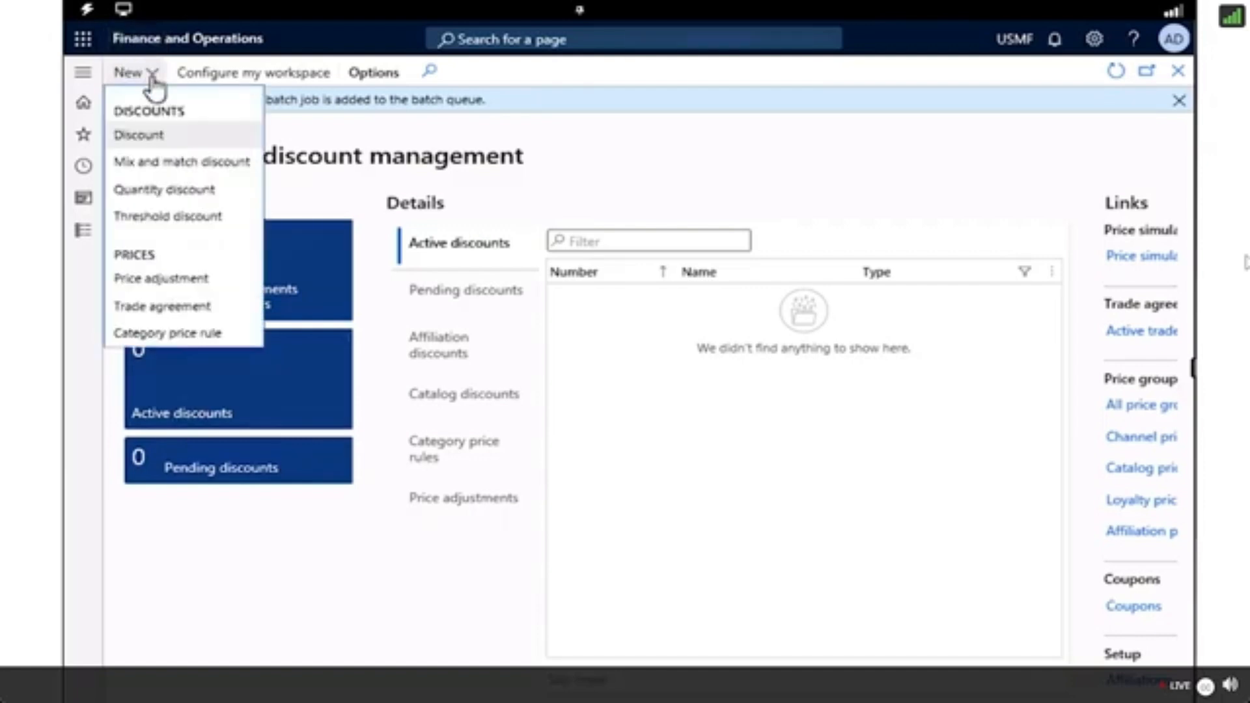
left_click(140, 145)
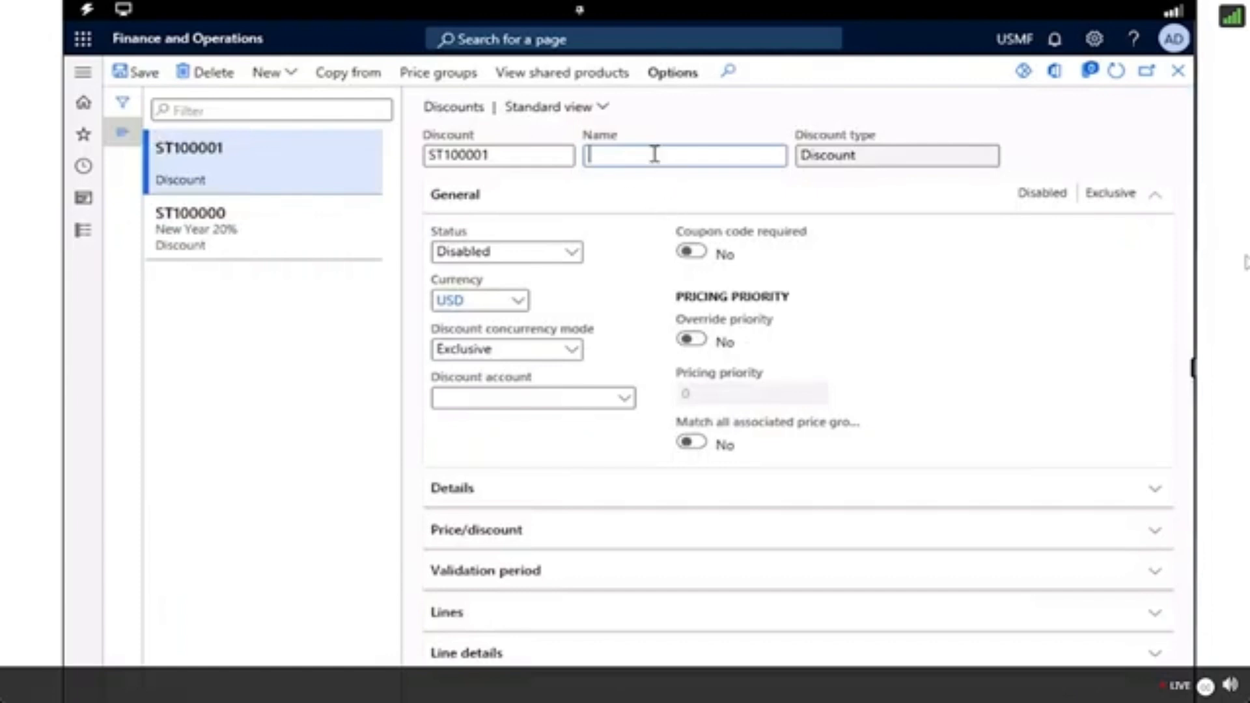
type("New Year 20%")
Set the discount concurrency mode to Best price and the discount account to main account 403200.
left_click(576, 353)
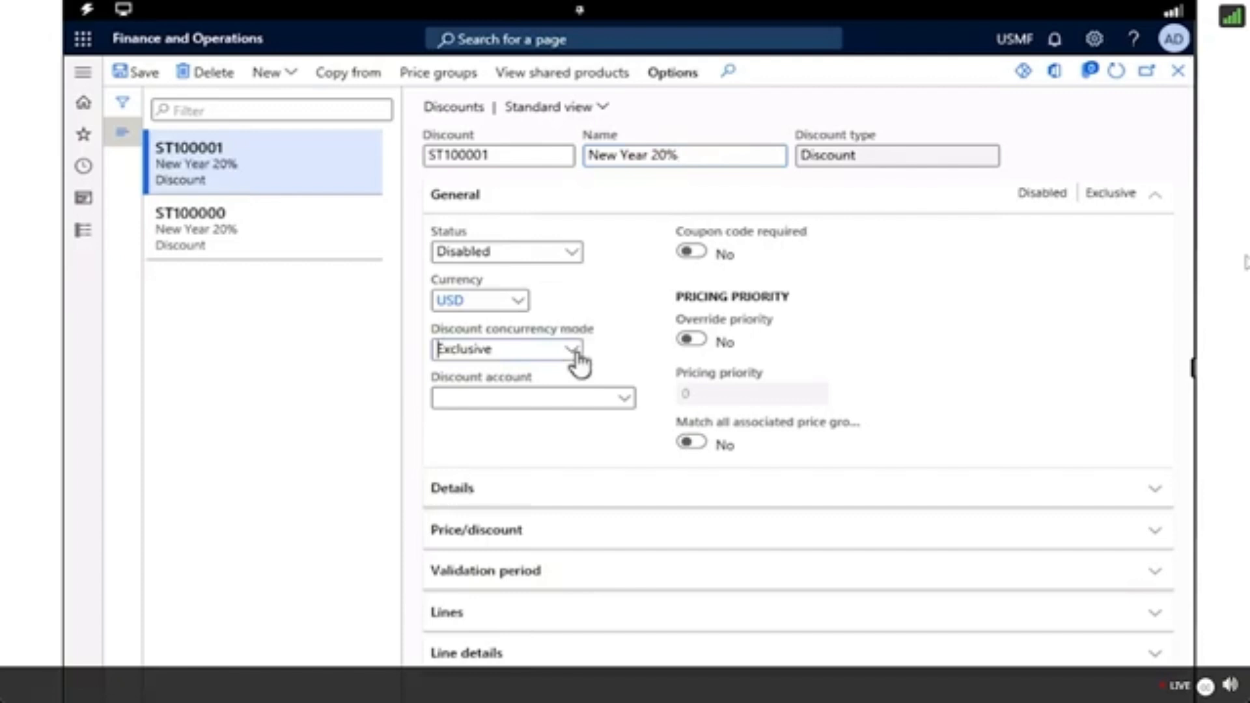
left_click(573, 352)
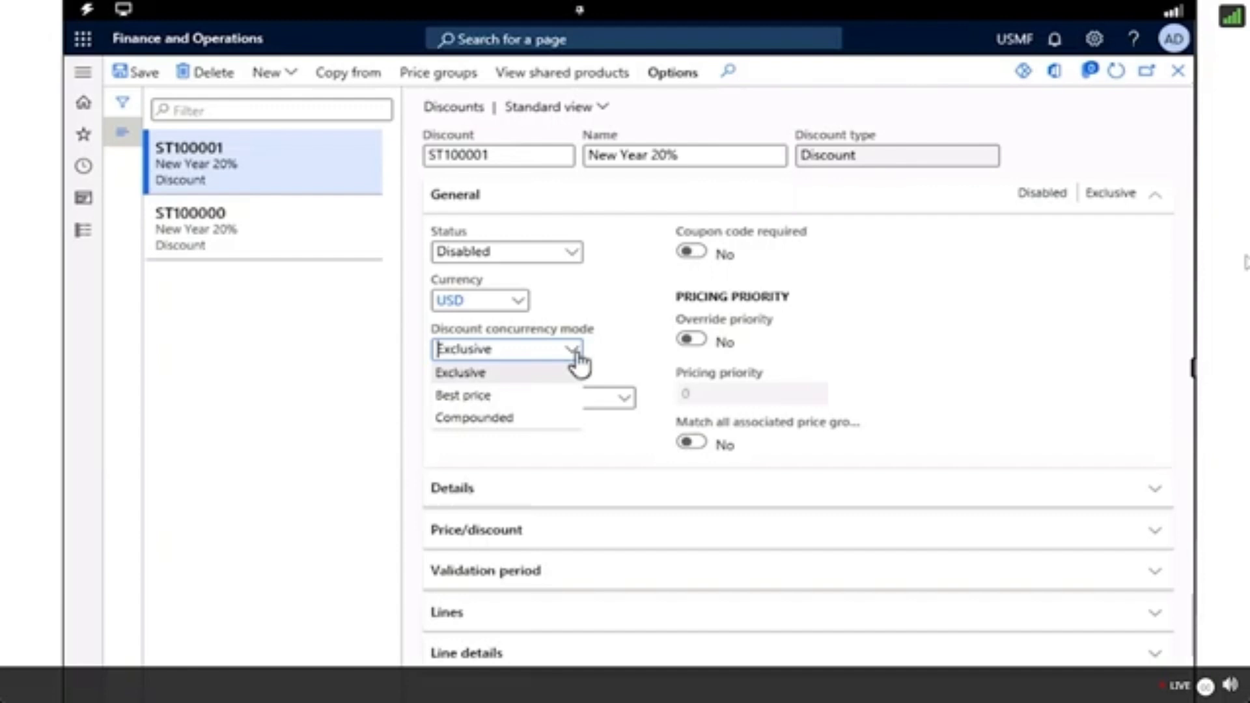
left_click(465, 395)
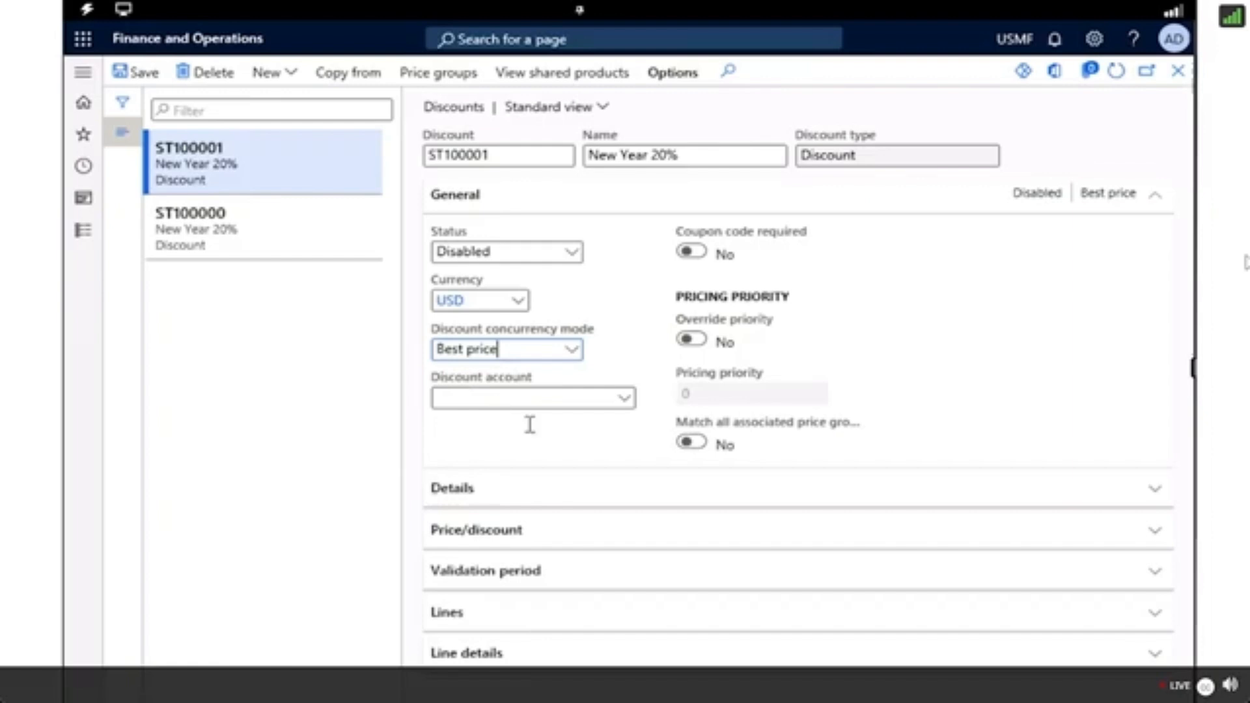
left_click(627, 403)
left_click(625, 400)
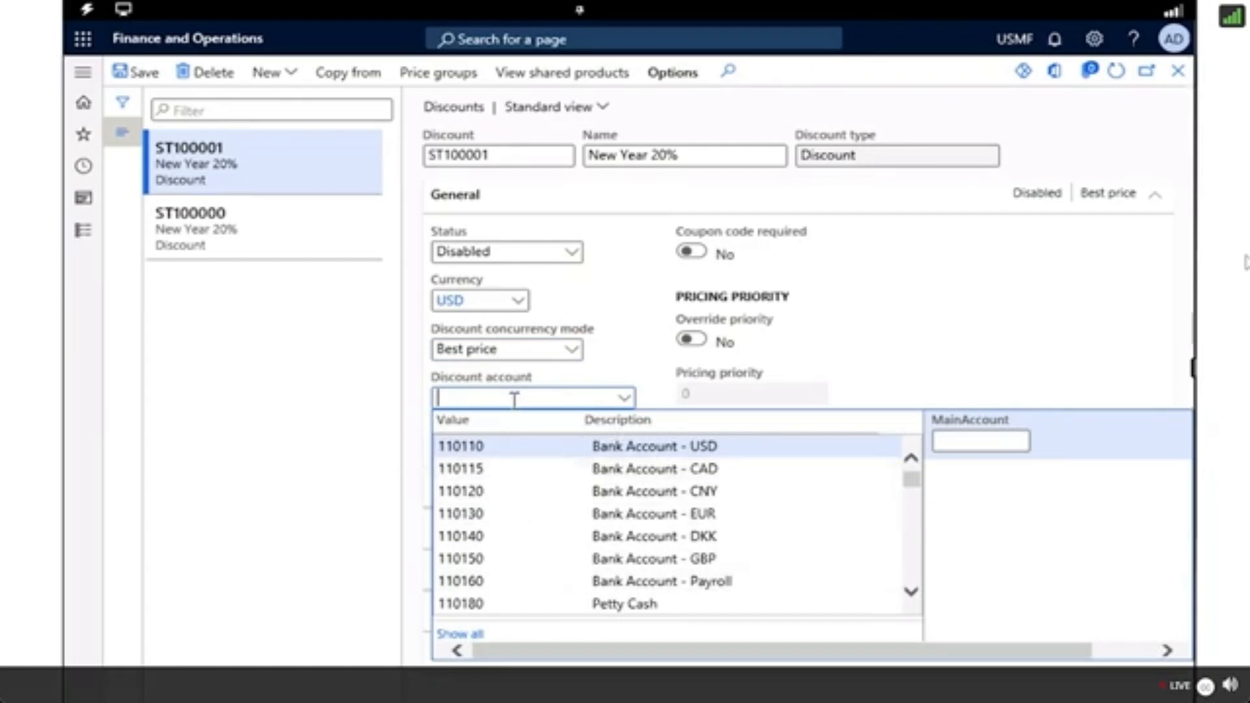
type("discou")
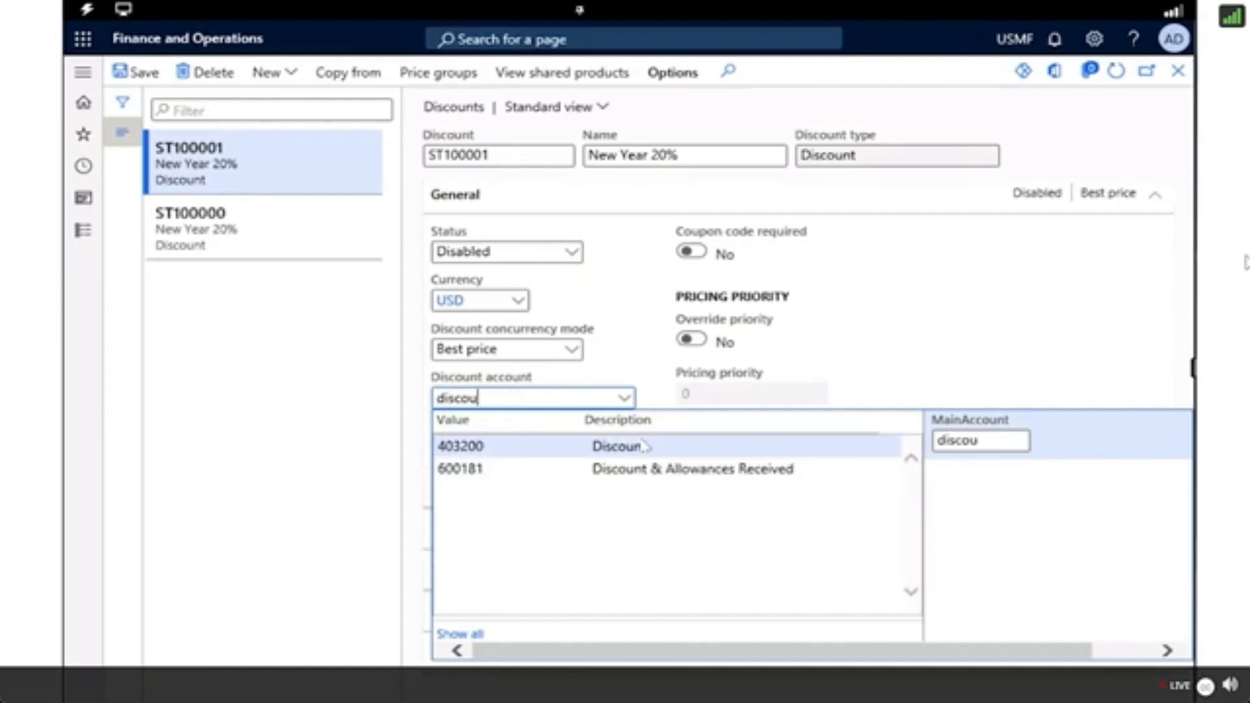
left_click(643, 445)
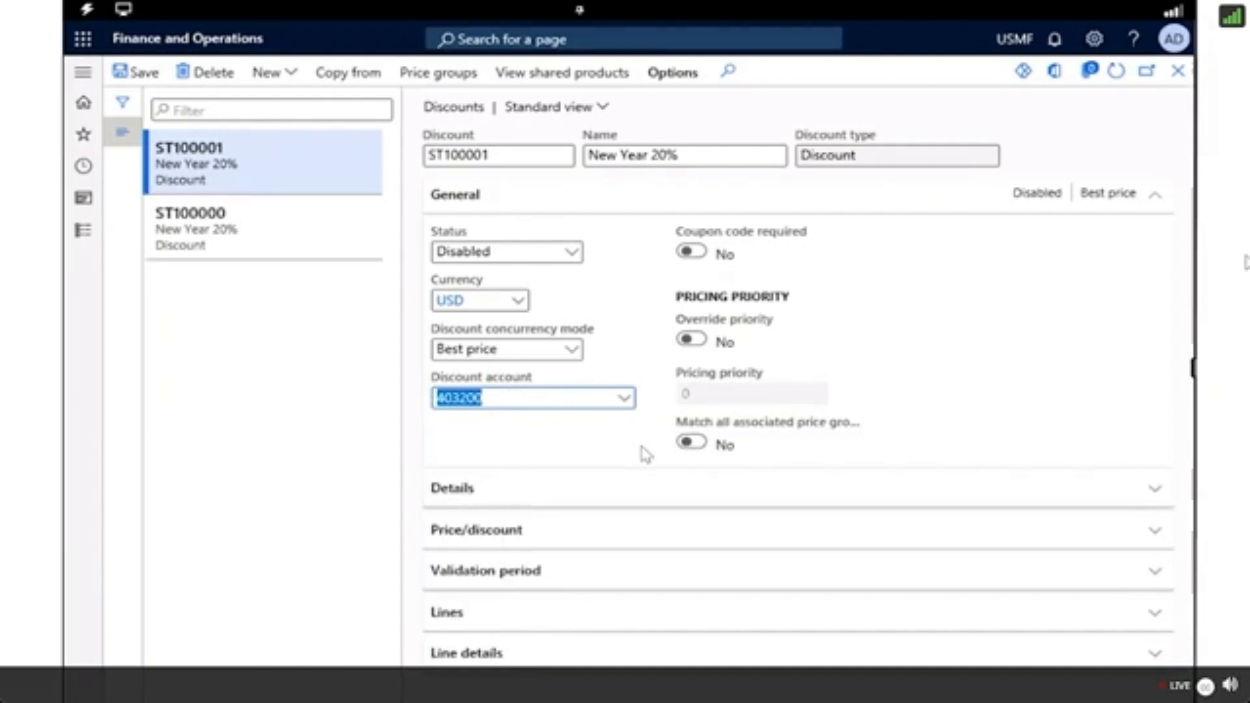
Enter the discount description "New Year discount offering 20% off." in the details.
left_click(628, 500)
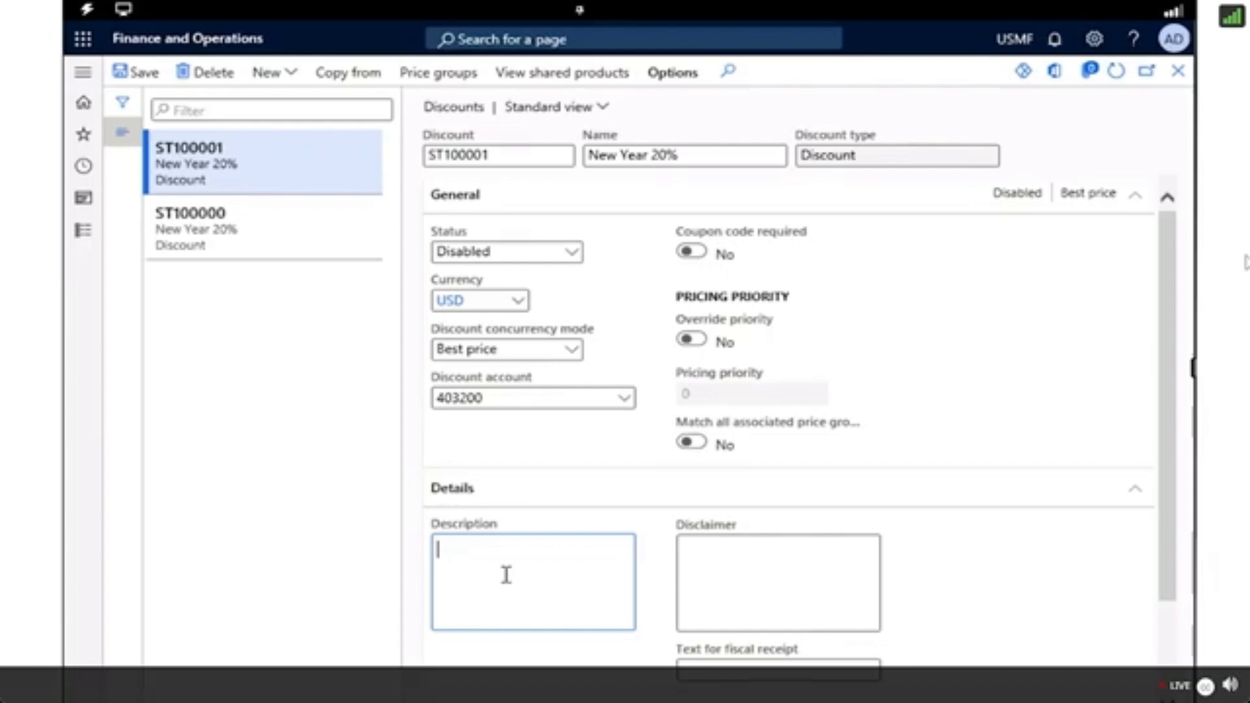
type("New Year discount offering 20")
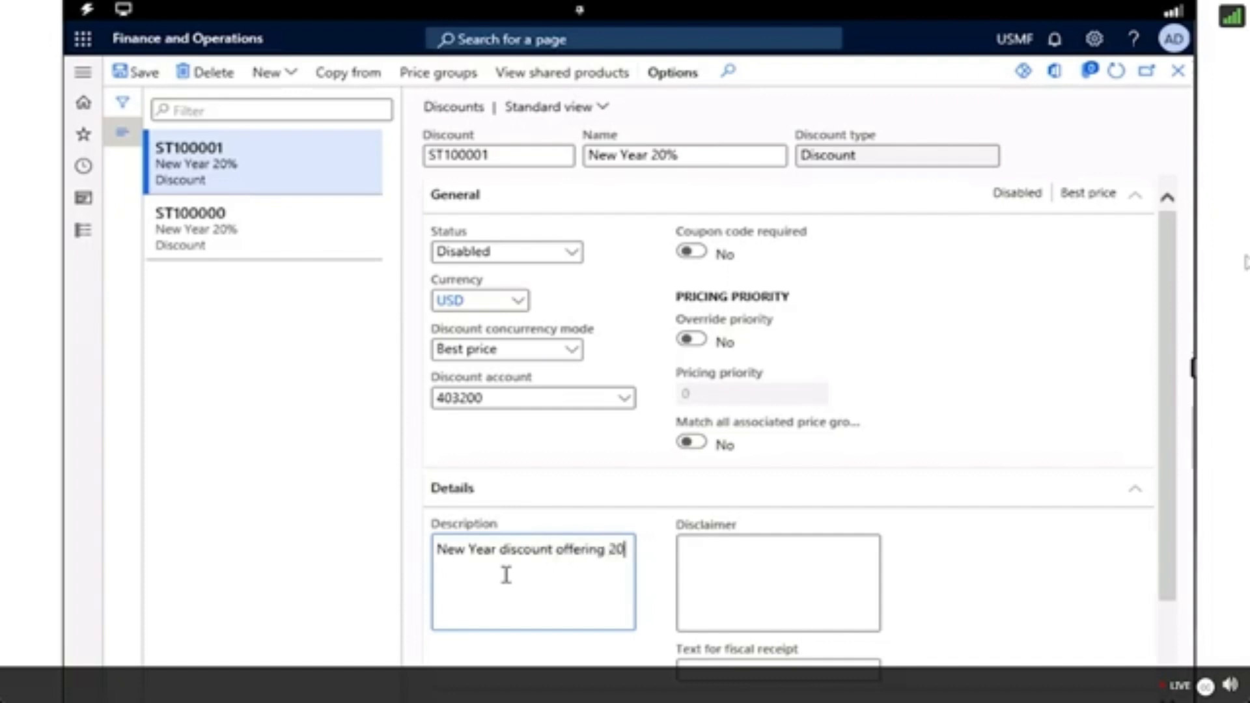
type("% off.")
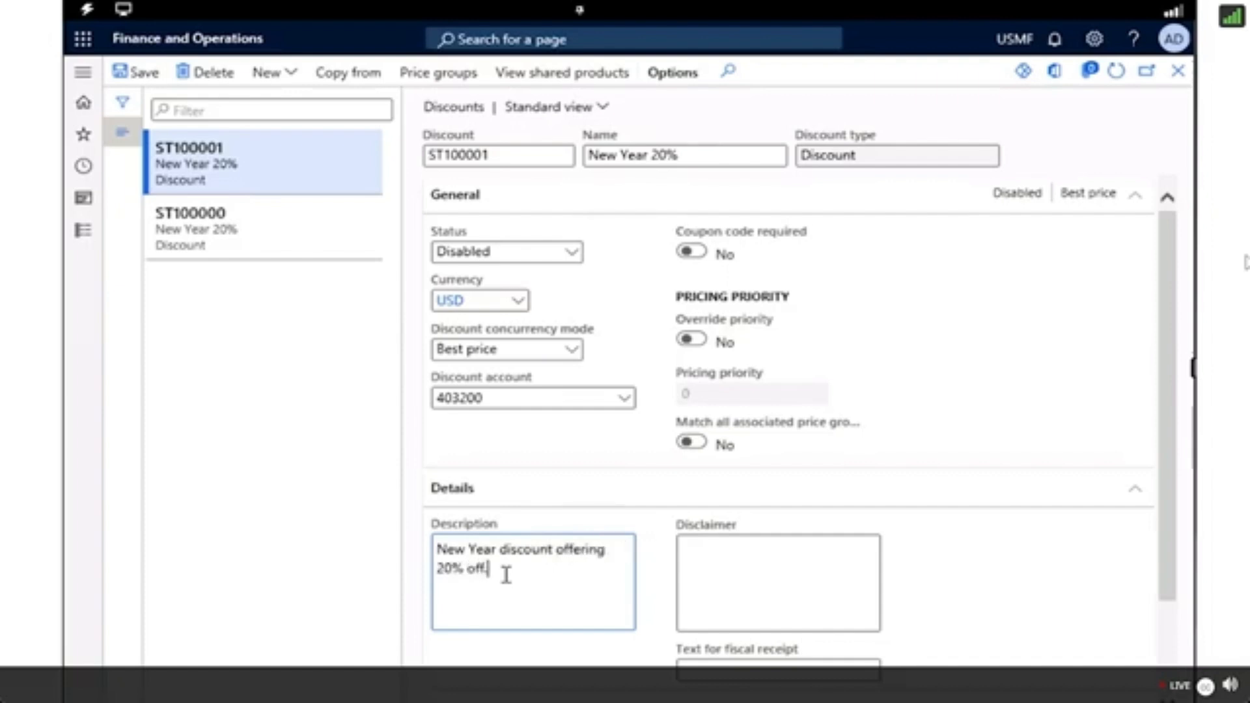
Set the discount percentage to 20.
scroll(508, 578, "down", 2)
left_click(494, 594)
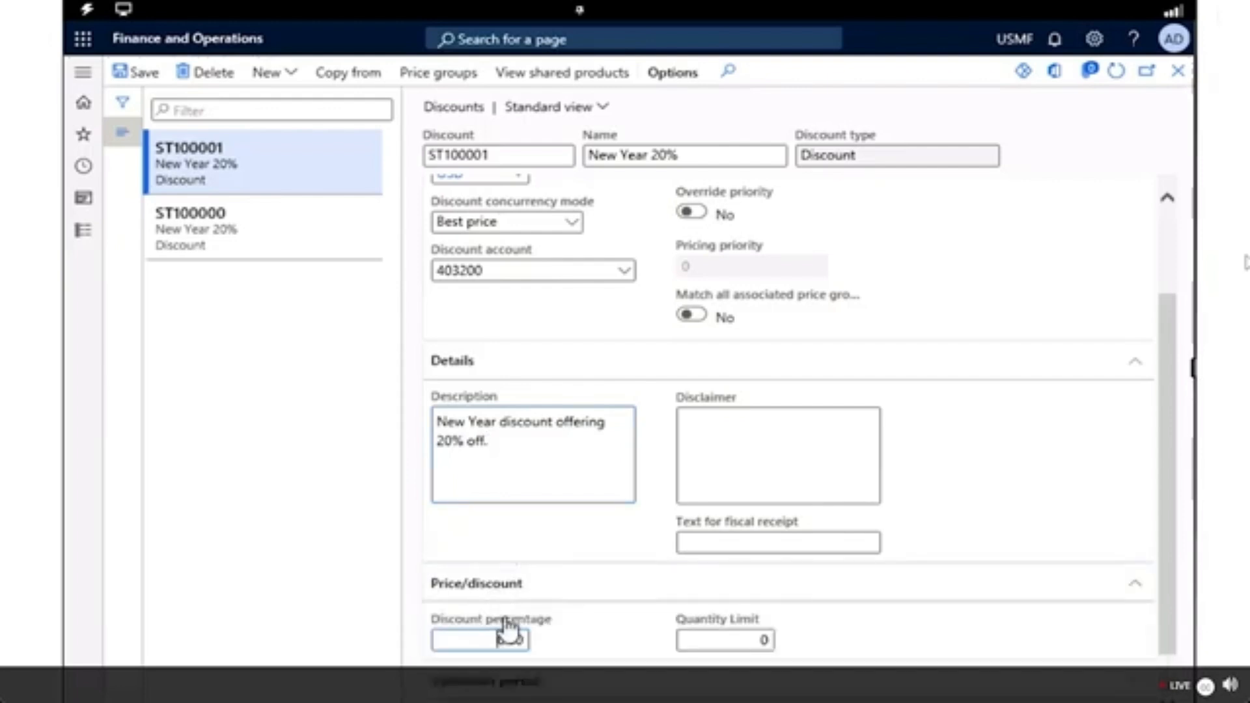
left_click(487, 640)
type("20")
left_click(588, 631)
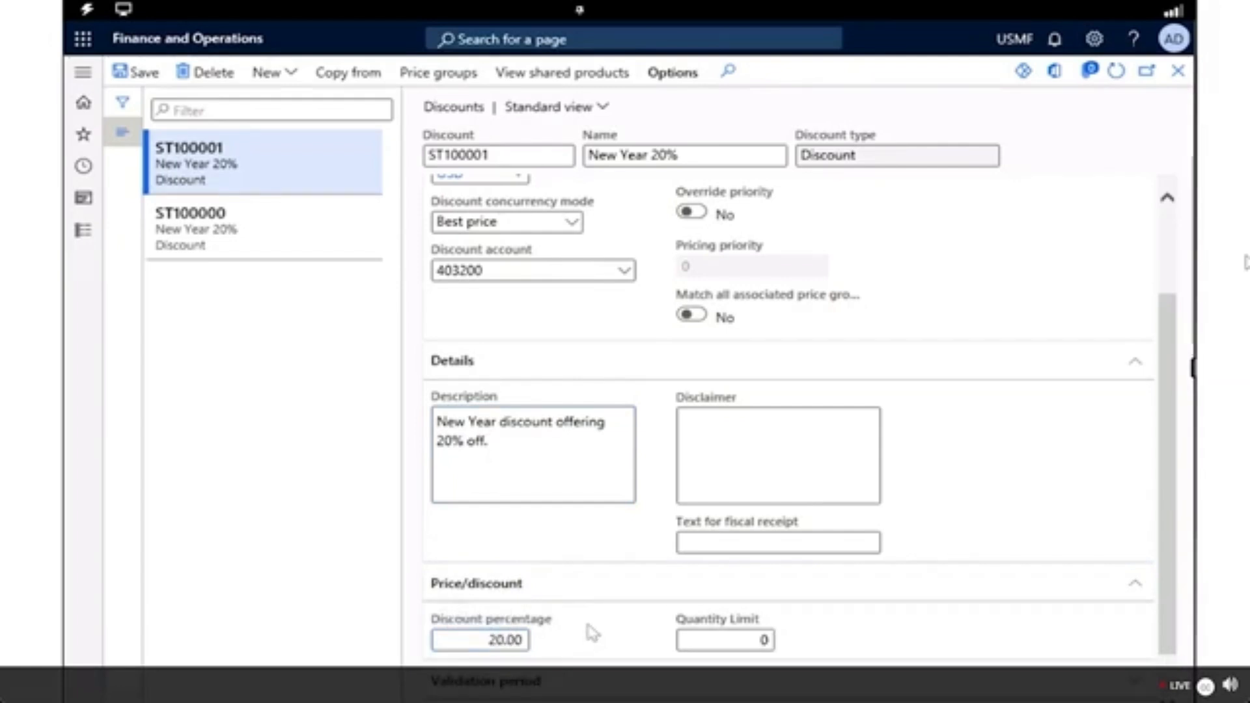
Give the discount a Standard validation period with effective date 1/1/2024 and expiration date 1/31/2024.
scroll(617, 652, "down", 1)
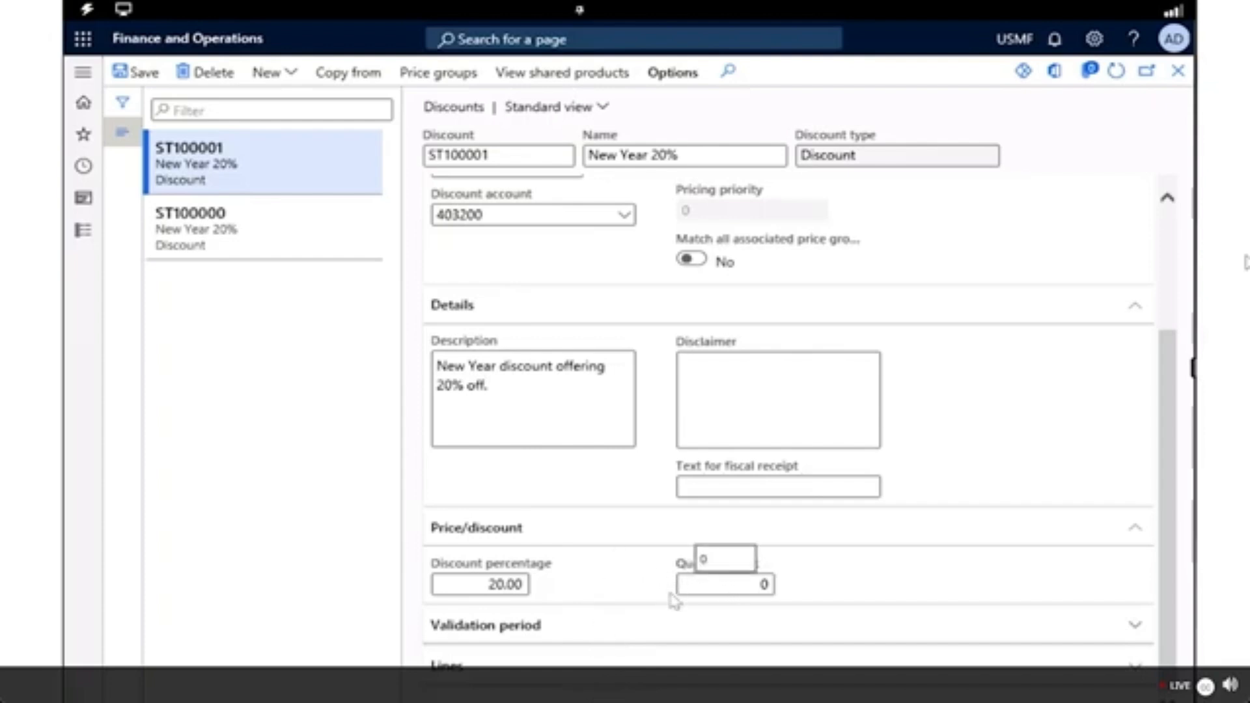
left_click(627, 644)
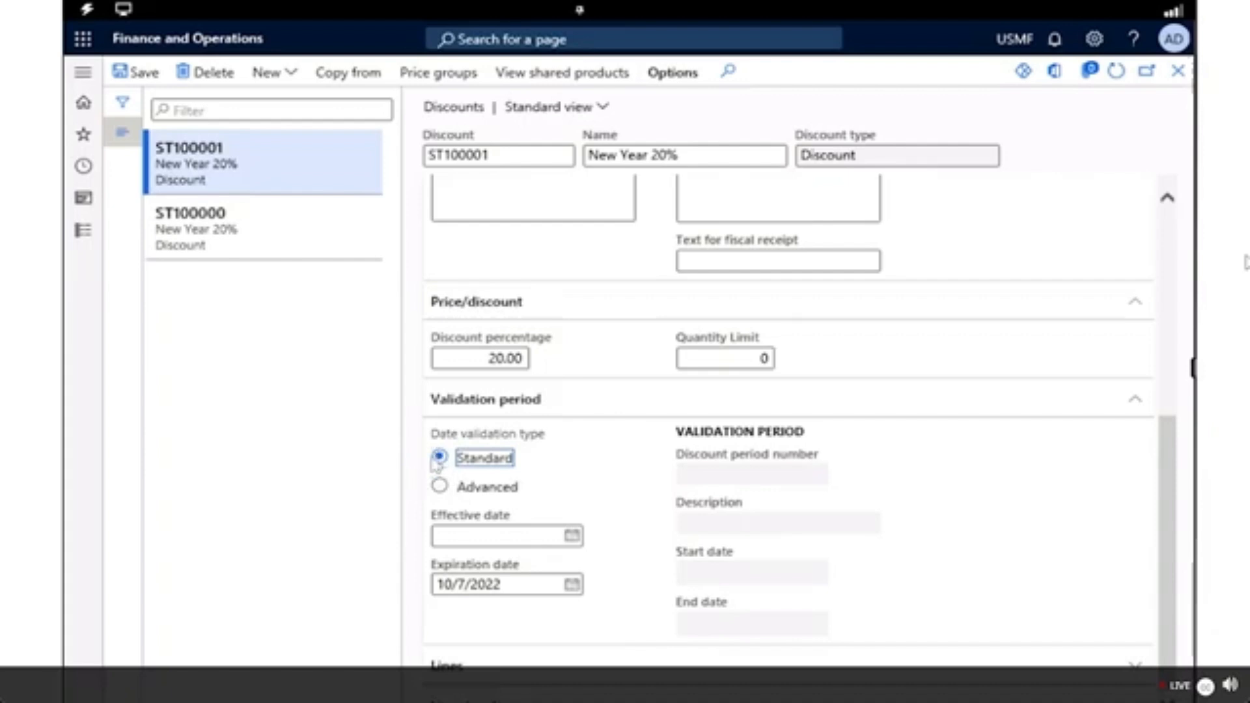
left_click(439, 486)
left_click(537, 540)
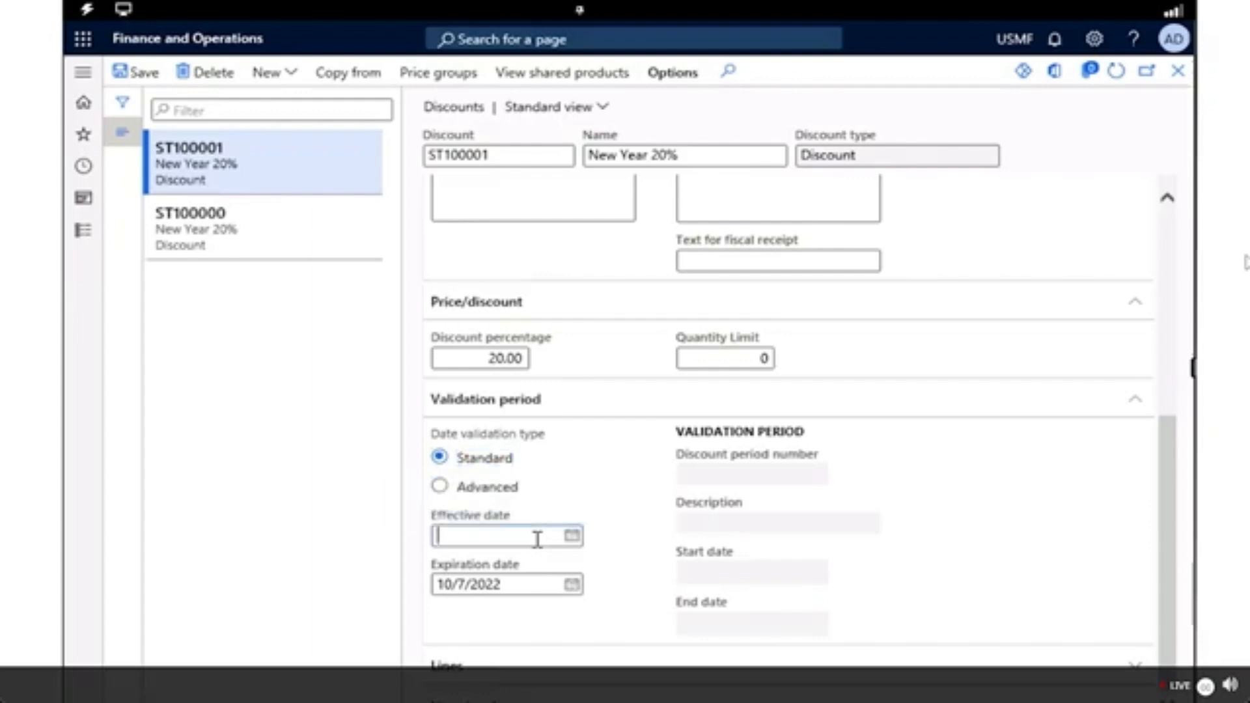
type("1/1/")
type("2024")
left_click(518, 590)
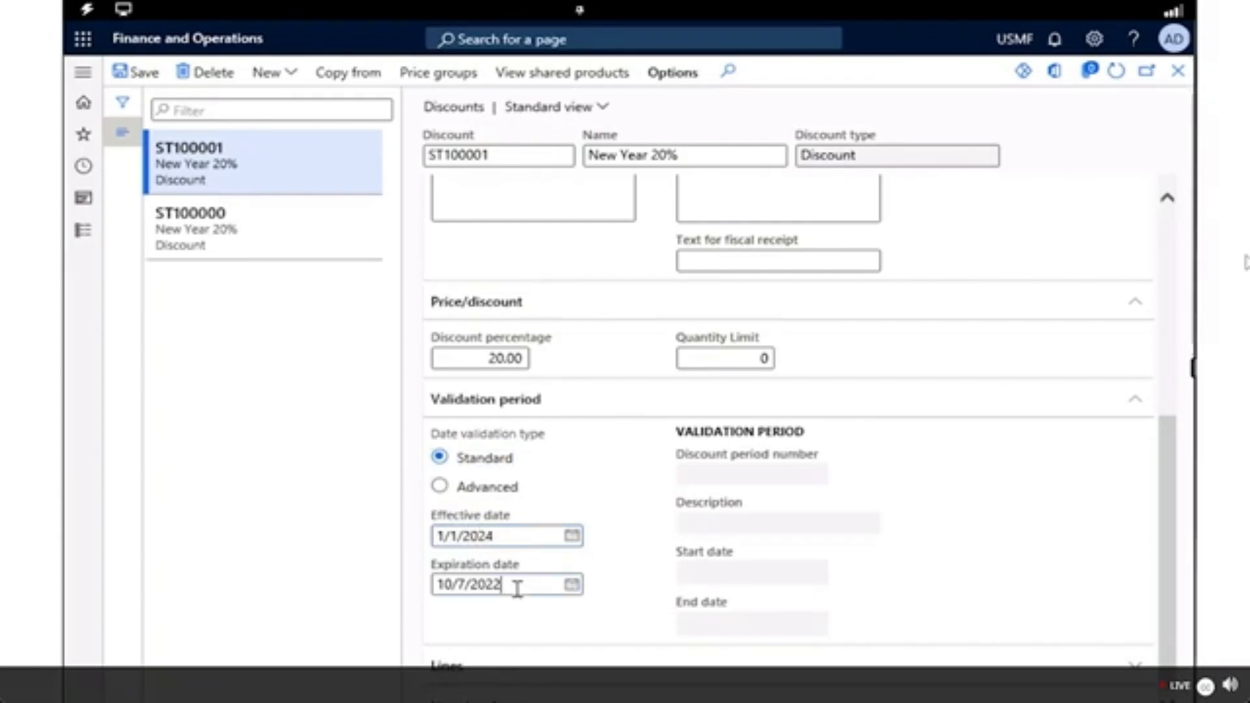
key("ctrl+a")
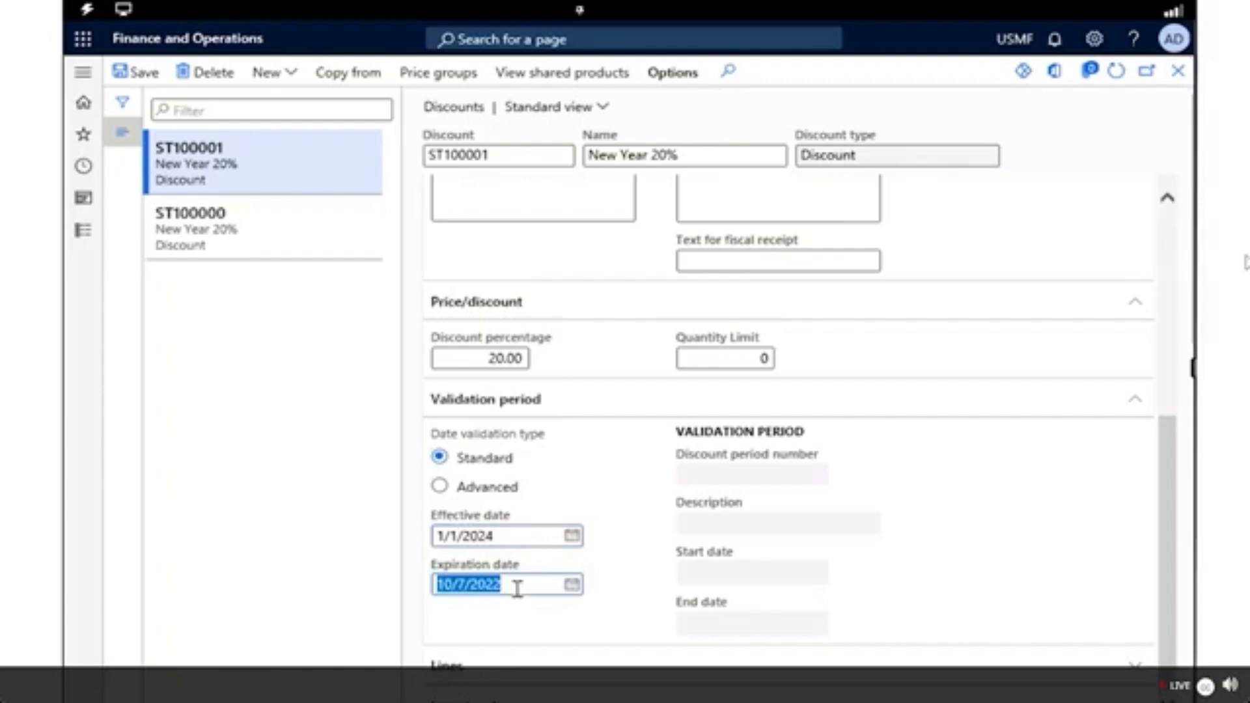
type("1/31/")
type("2024")
left_click(651, 565)
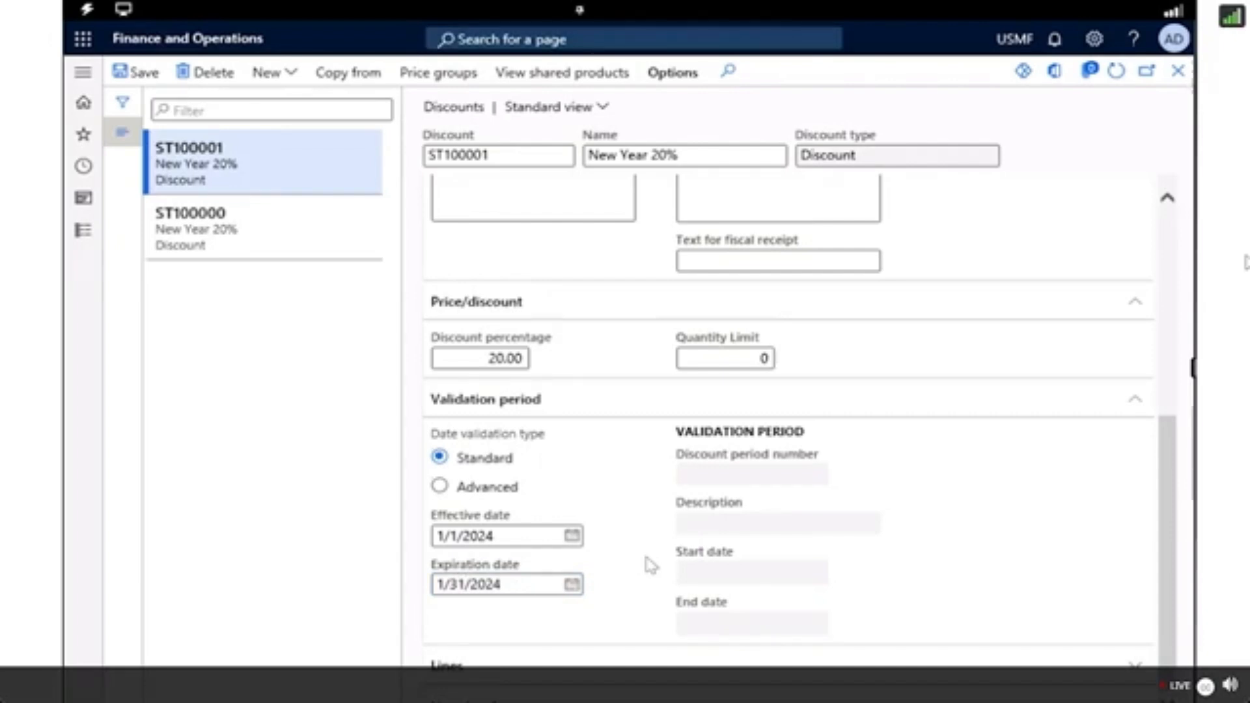
Add an empty line to the discount and remove the surplus second line.
left_click(456, 665)
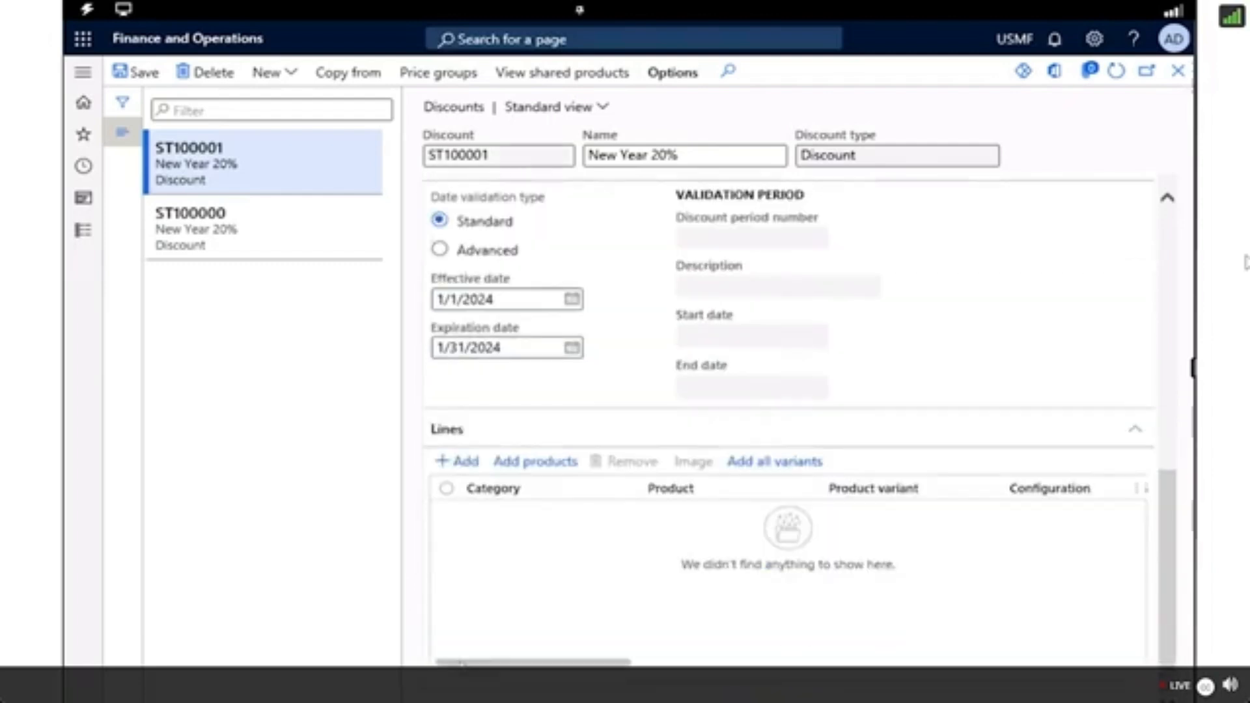
left_click(449, 464)
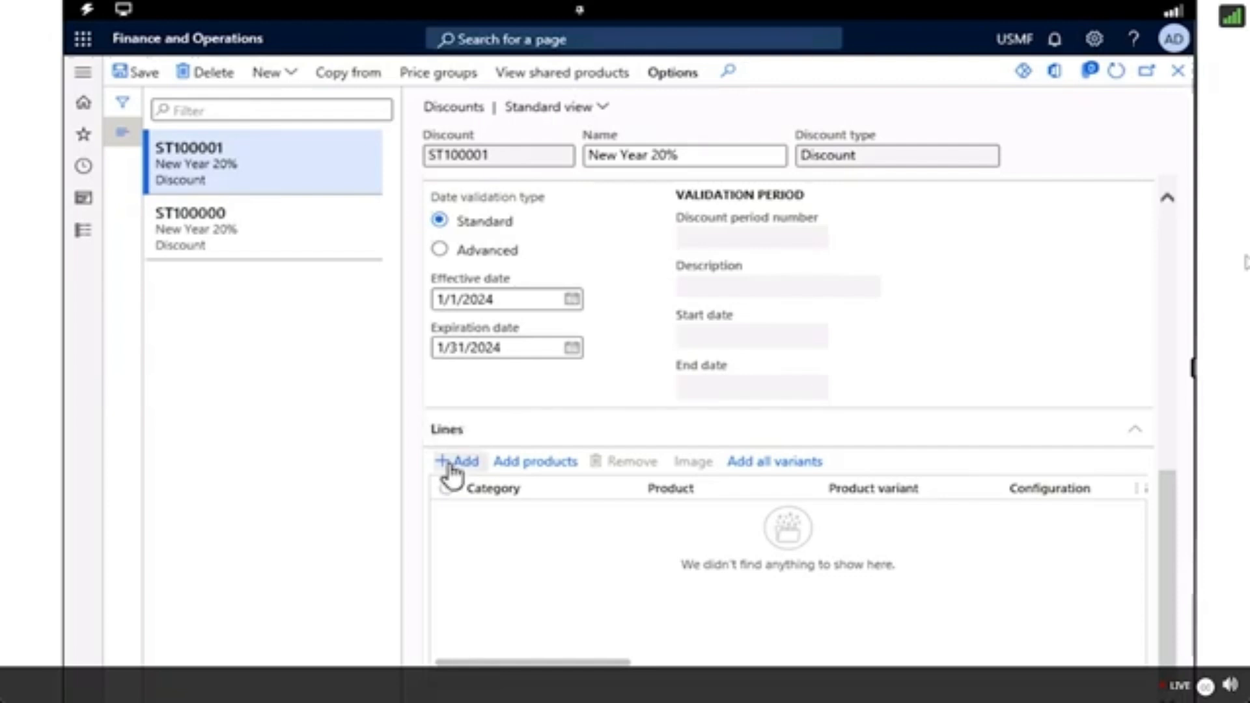
left_click(450, 464)
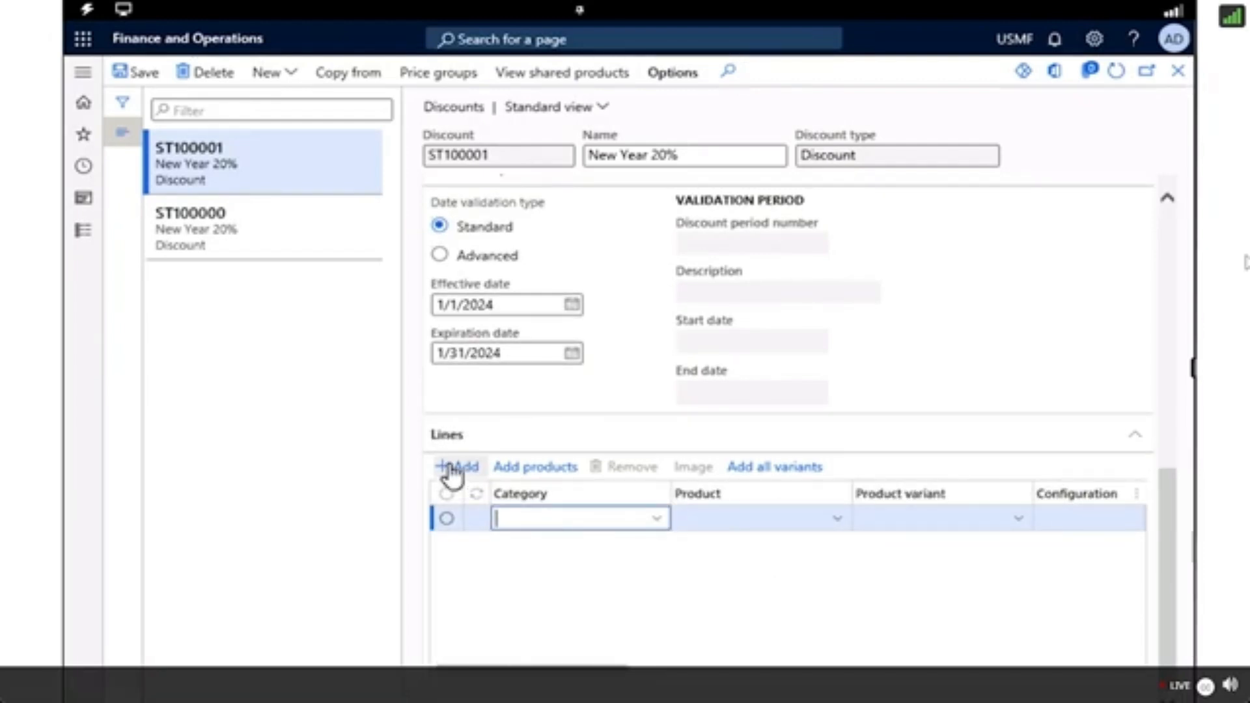
left_click(451, 467)
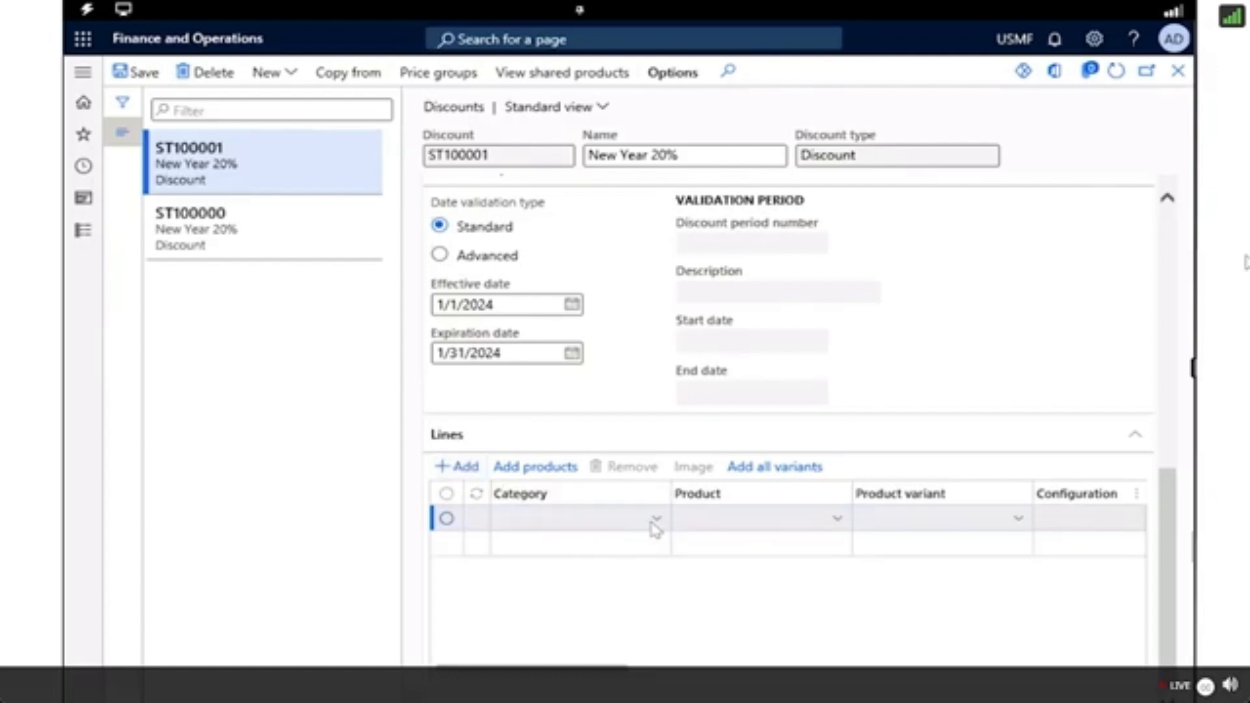
left_click(447, 546)
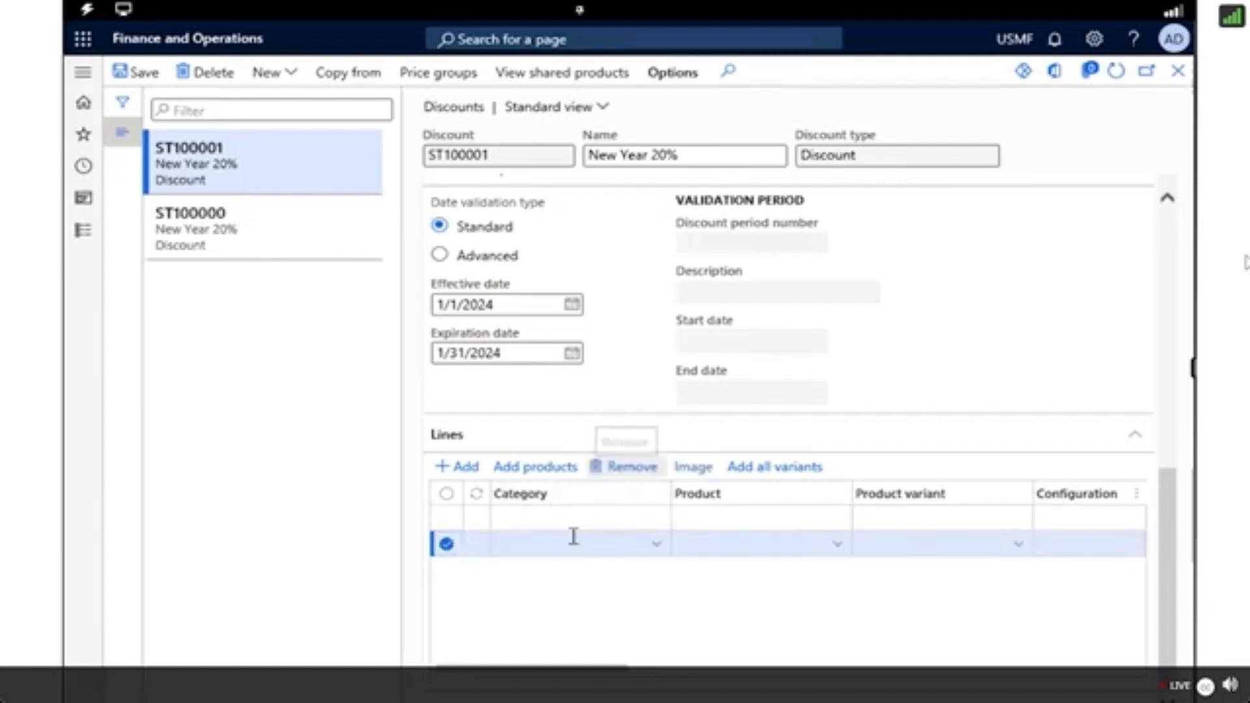
Set the discount line's category to Fashion from the Retail Product Category hierarchy.
left_click(656, 538)
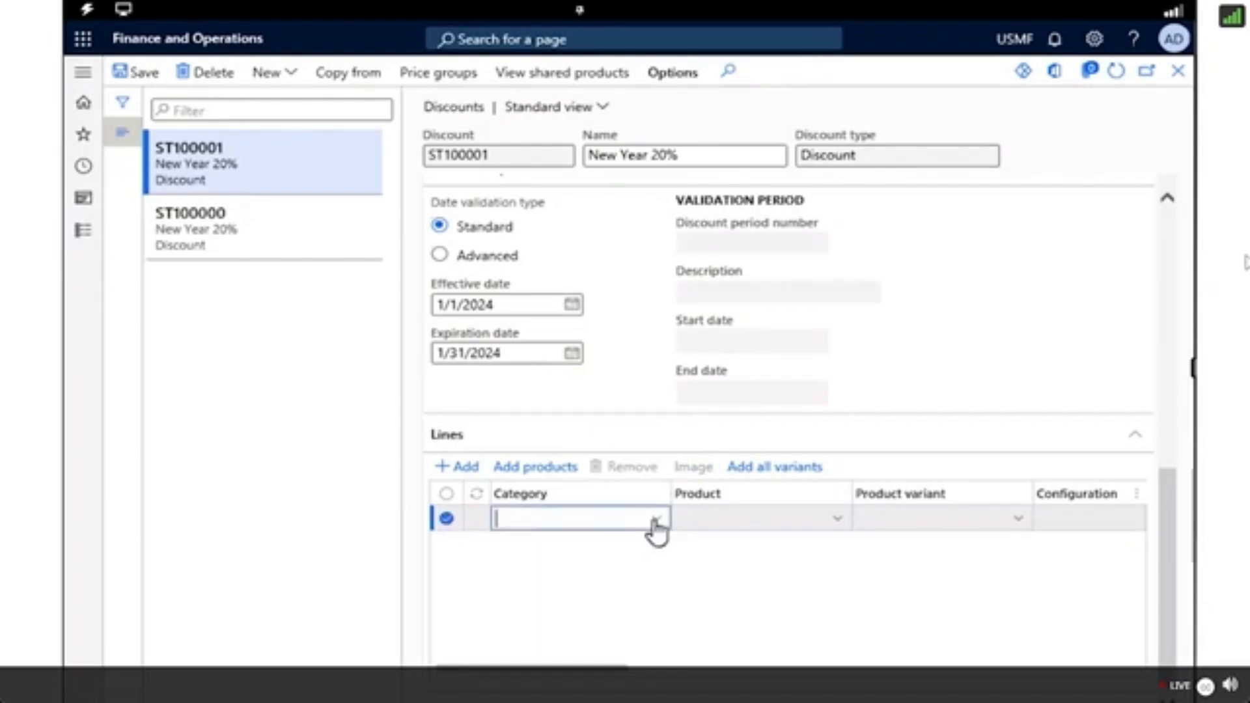
left_click(655, 529)
left_click(652, 528)
type("fash")
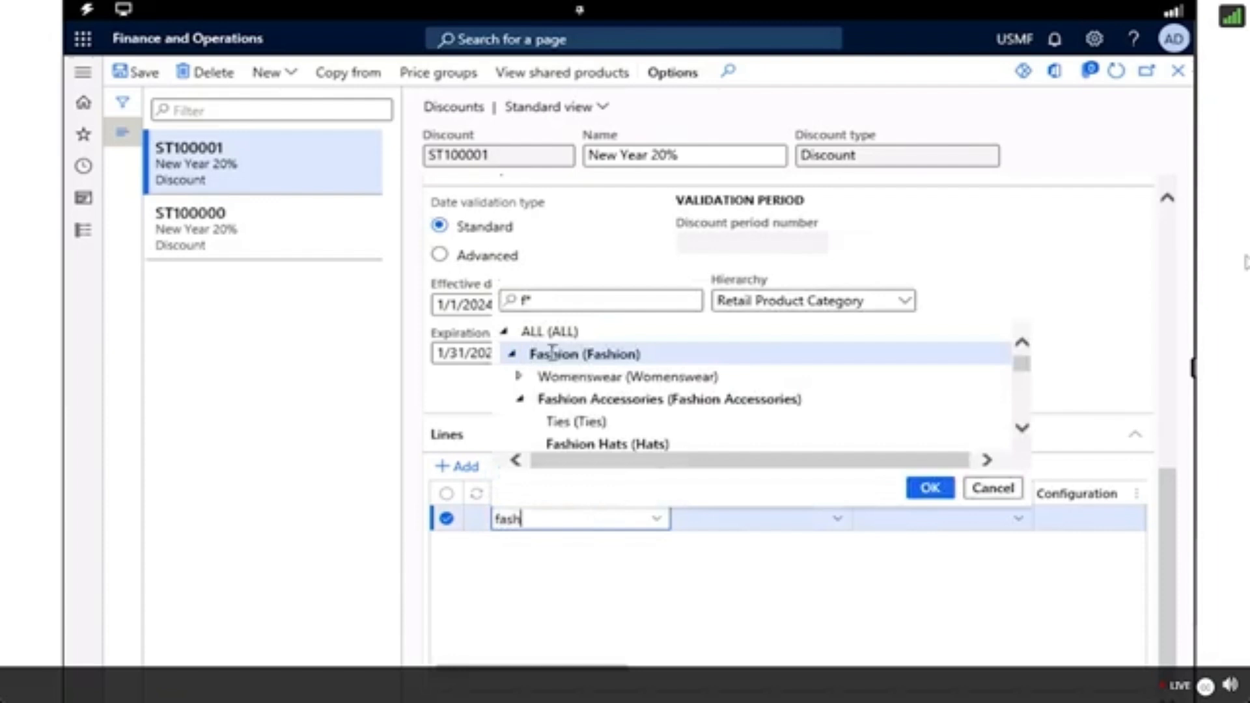
left_click(555, 354)
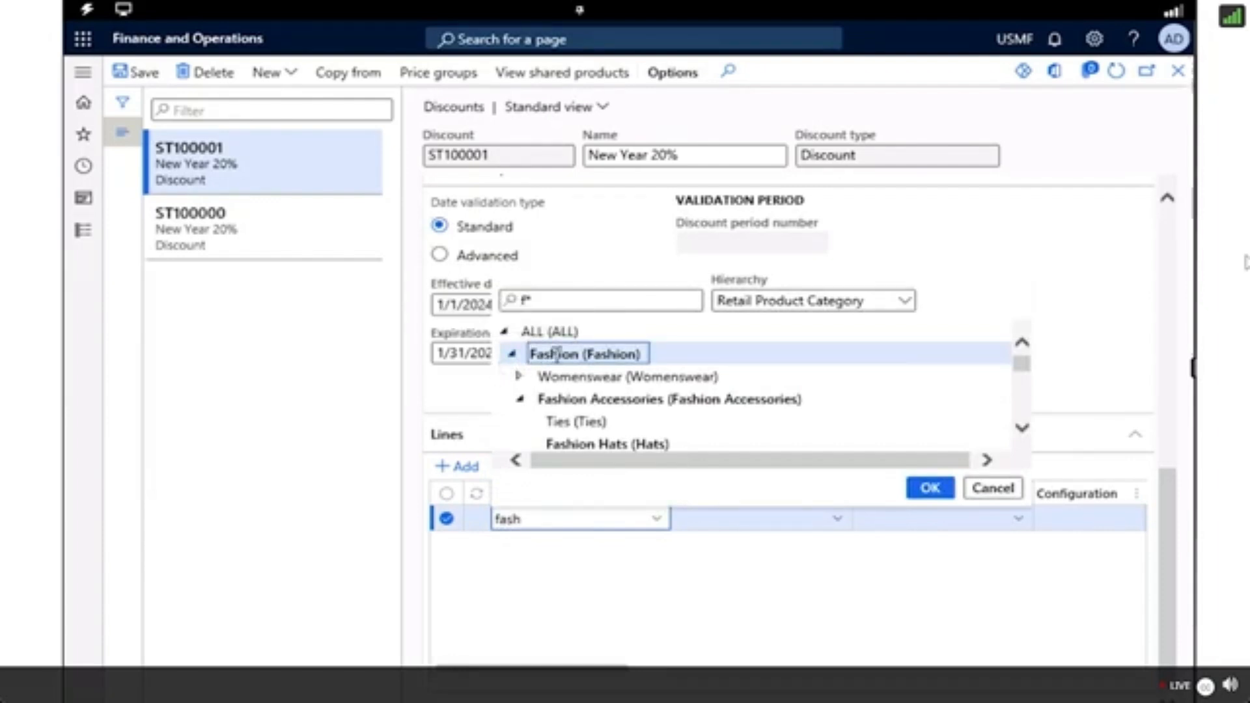
left_click(930, 489)
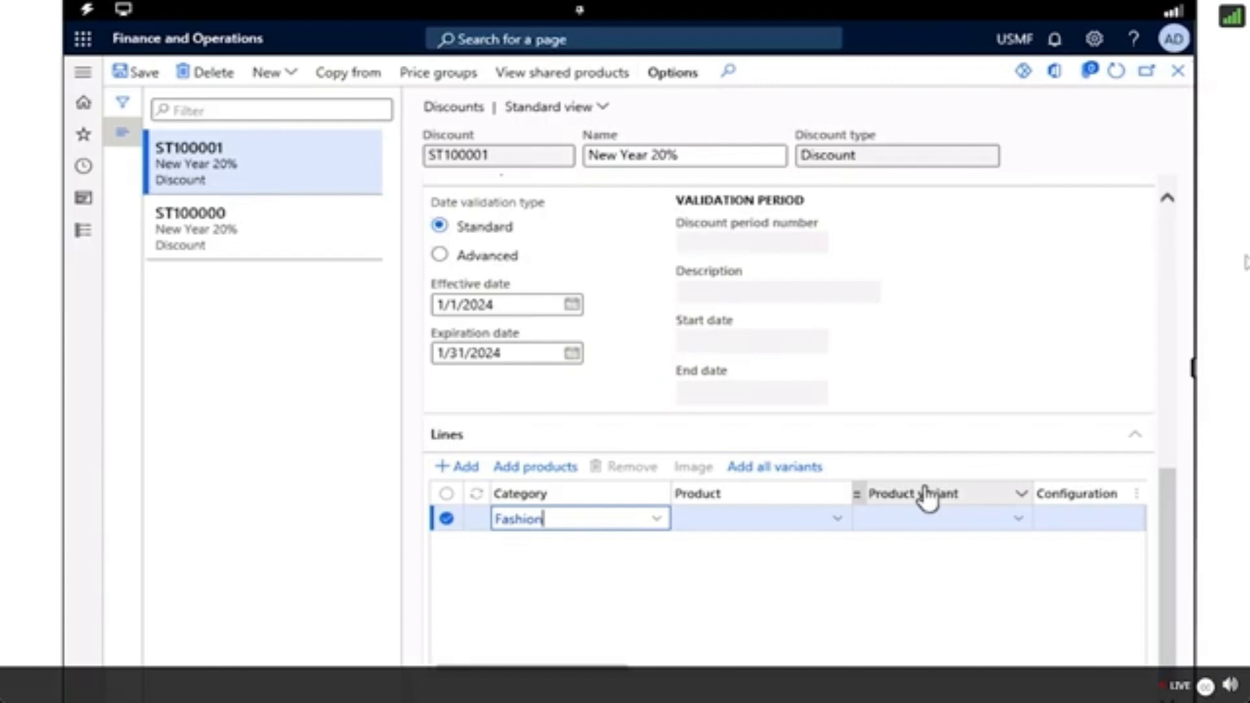
Describe the Fashion discount line as "All product in the fashion category will be included in the discount.".
scroll(738, 646, "down", 1)
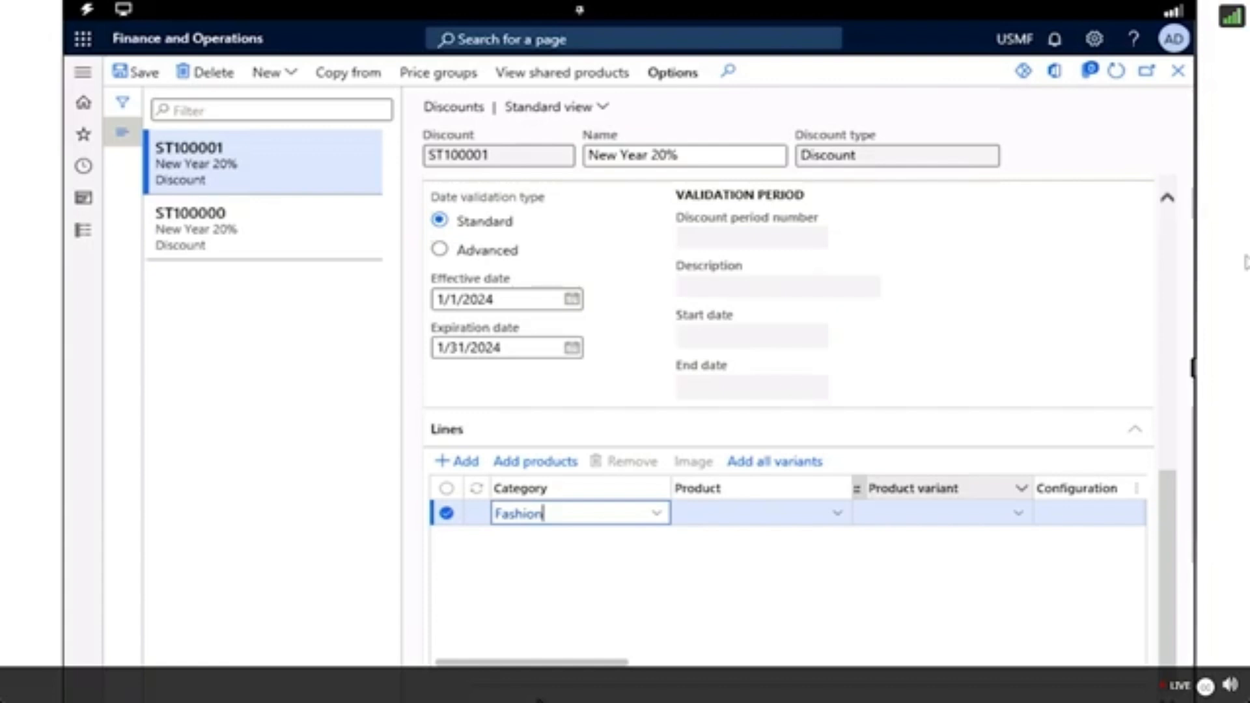
key("Tab")
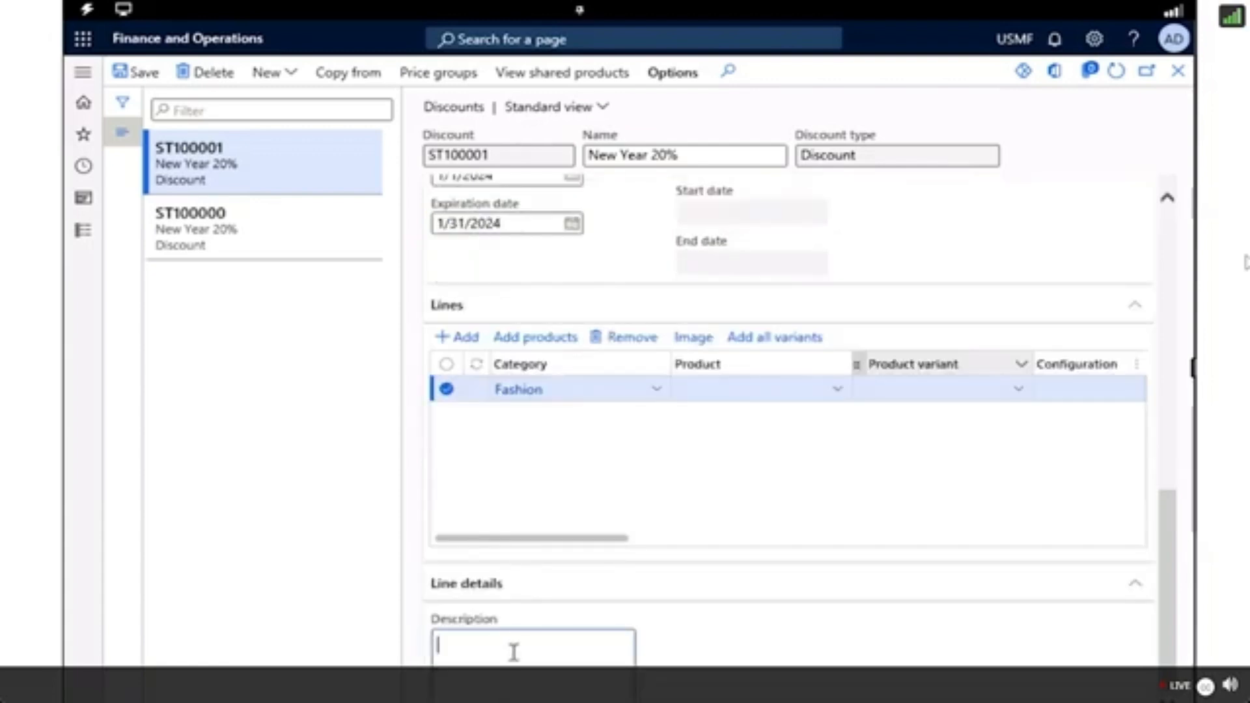
type("All pro")
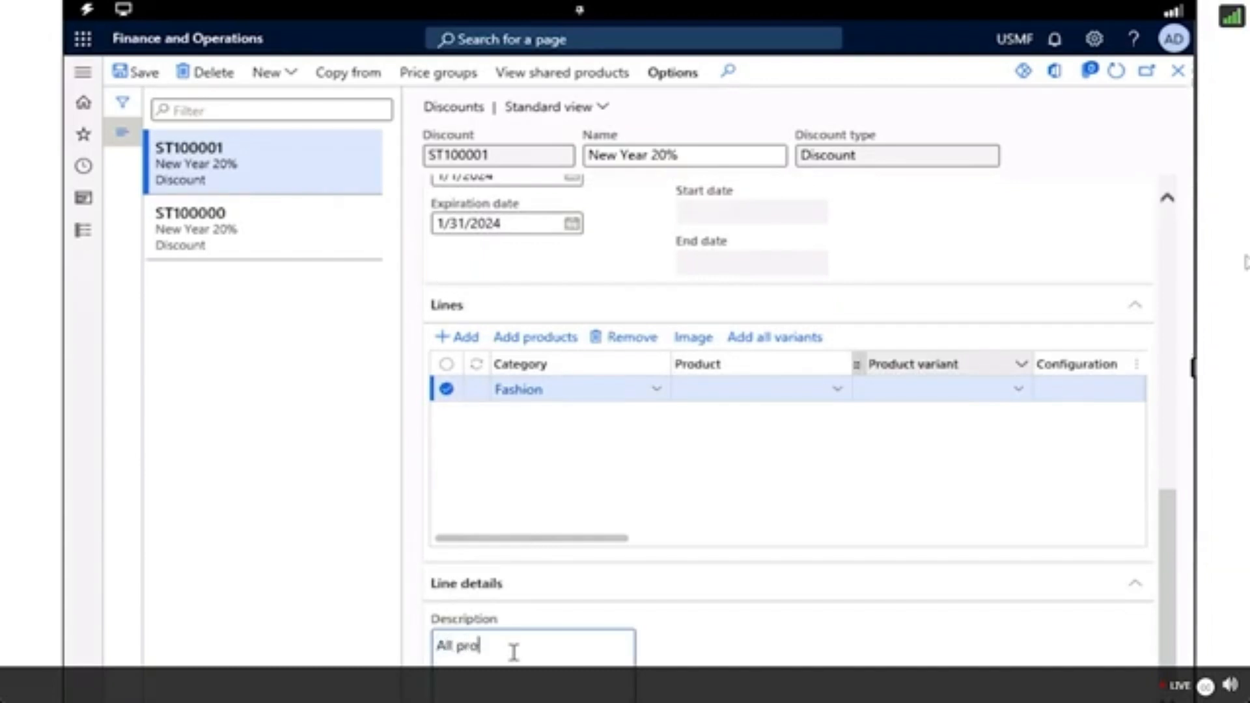
type("duct in the fashion categor")
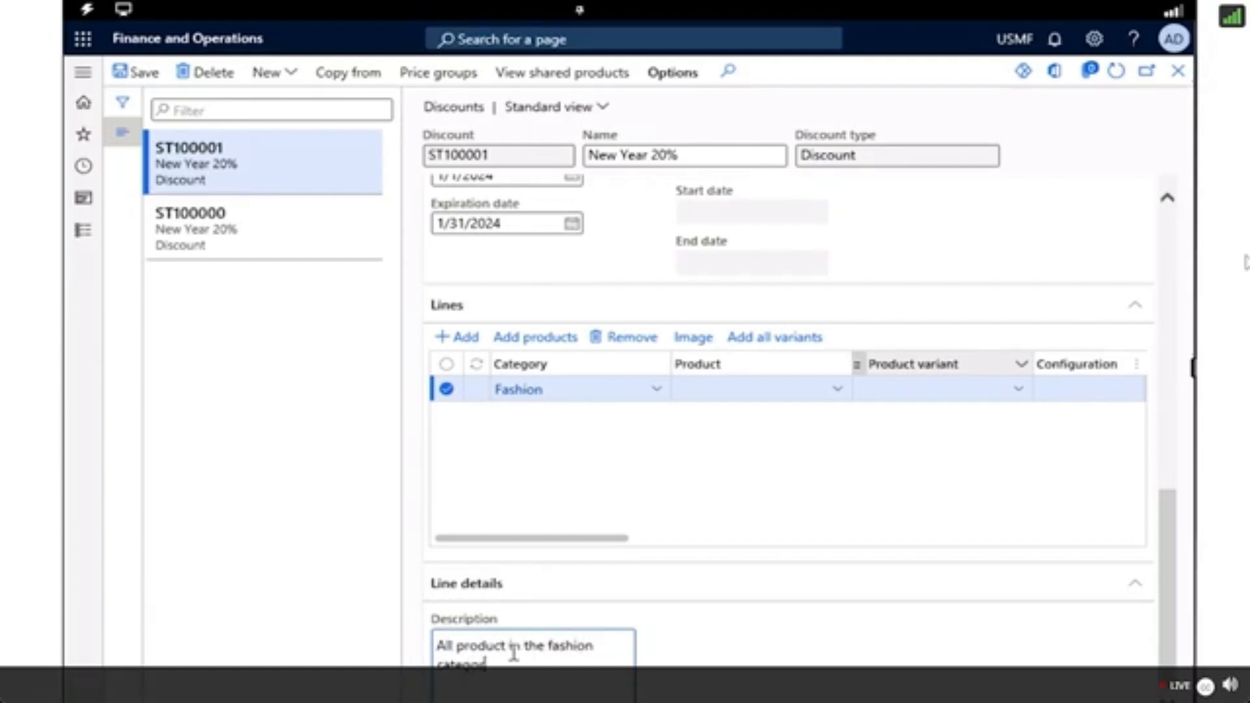
type("y will be included in th")
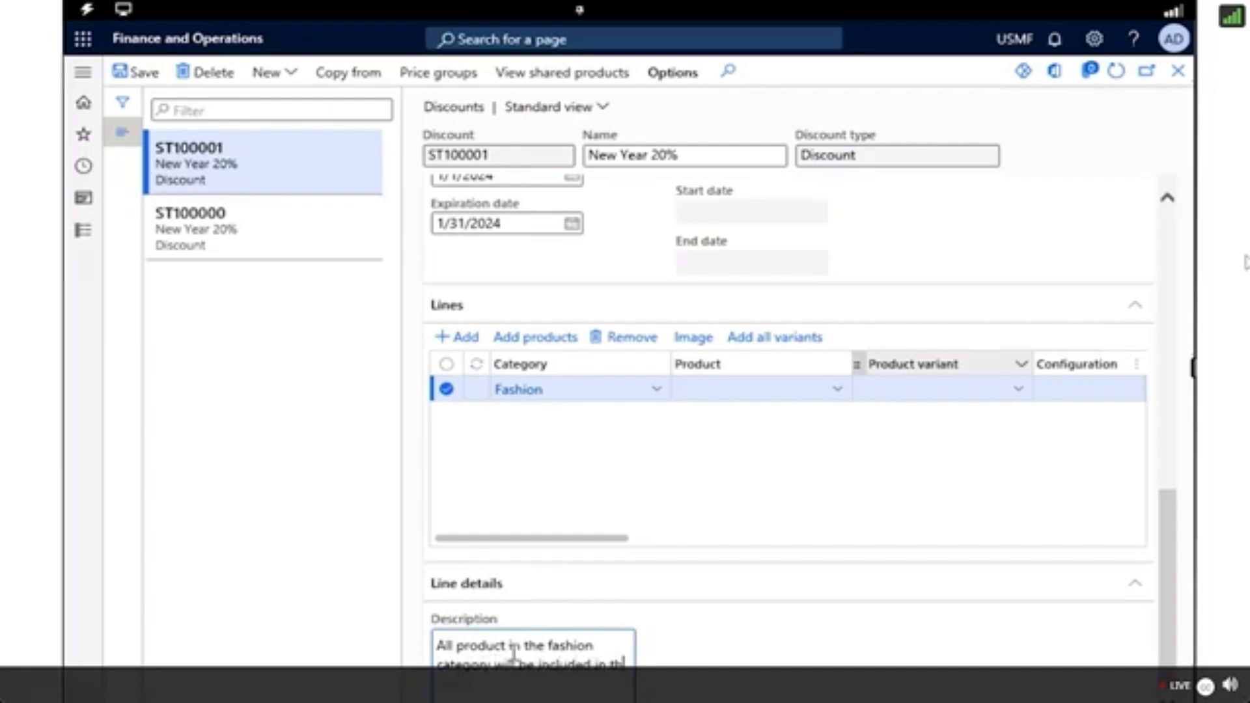
type("e discount")
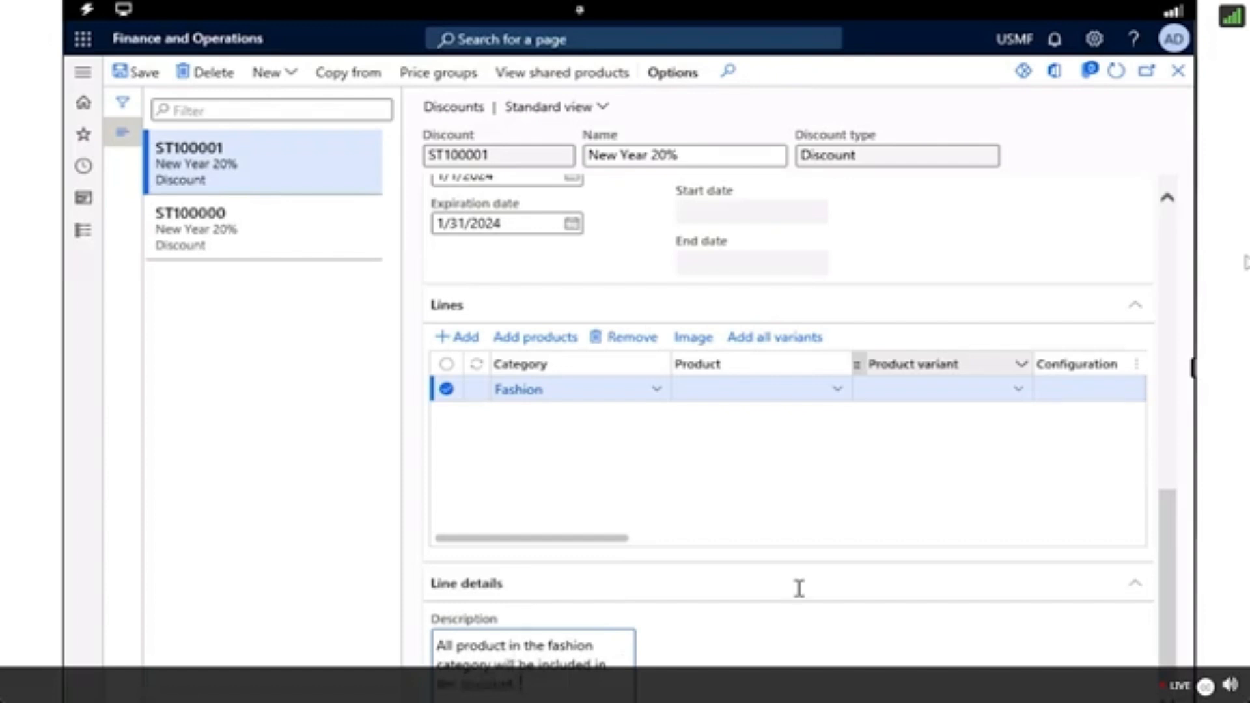
Open the price groups assigned to the New Year 20% discount.
scroll(1026, 642, "up", 6)
scroll(1026, 641, "up", 3)
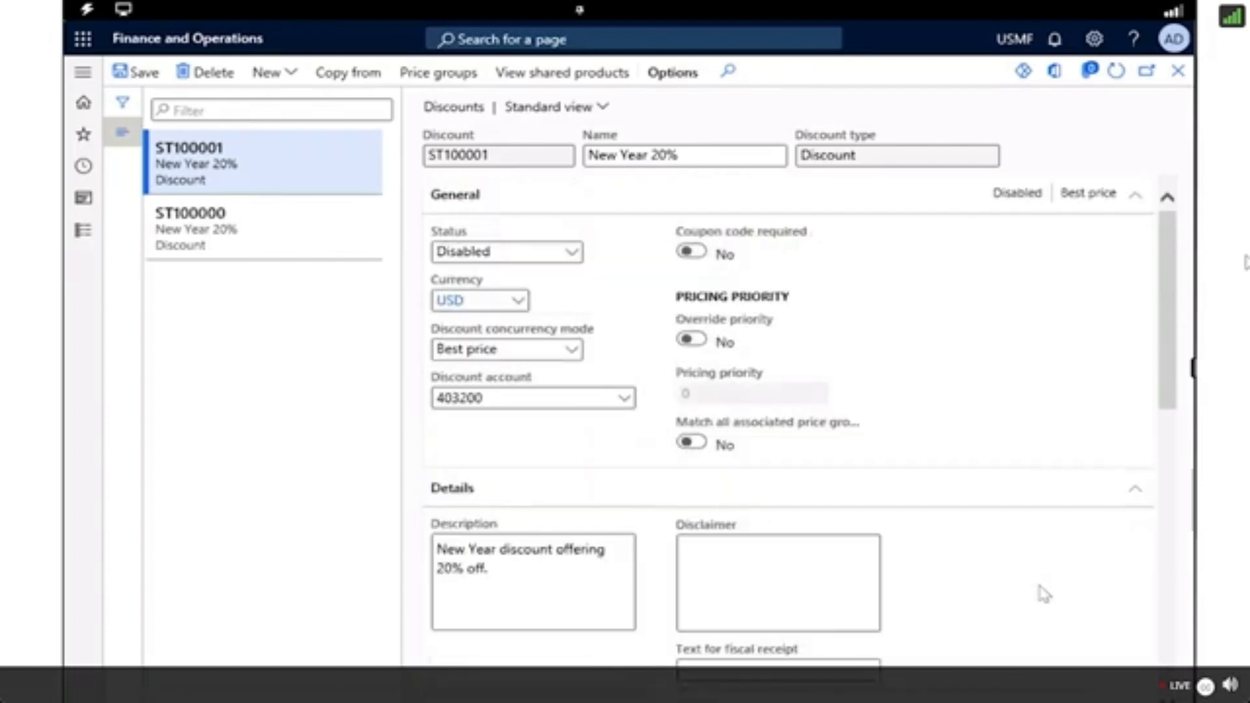
left_click(438, 74)
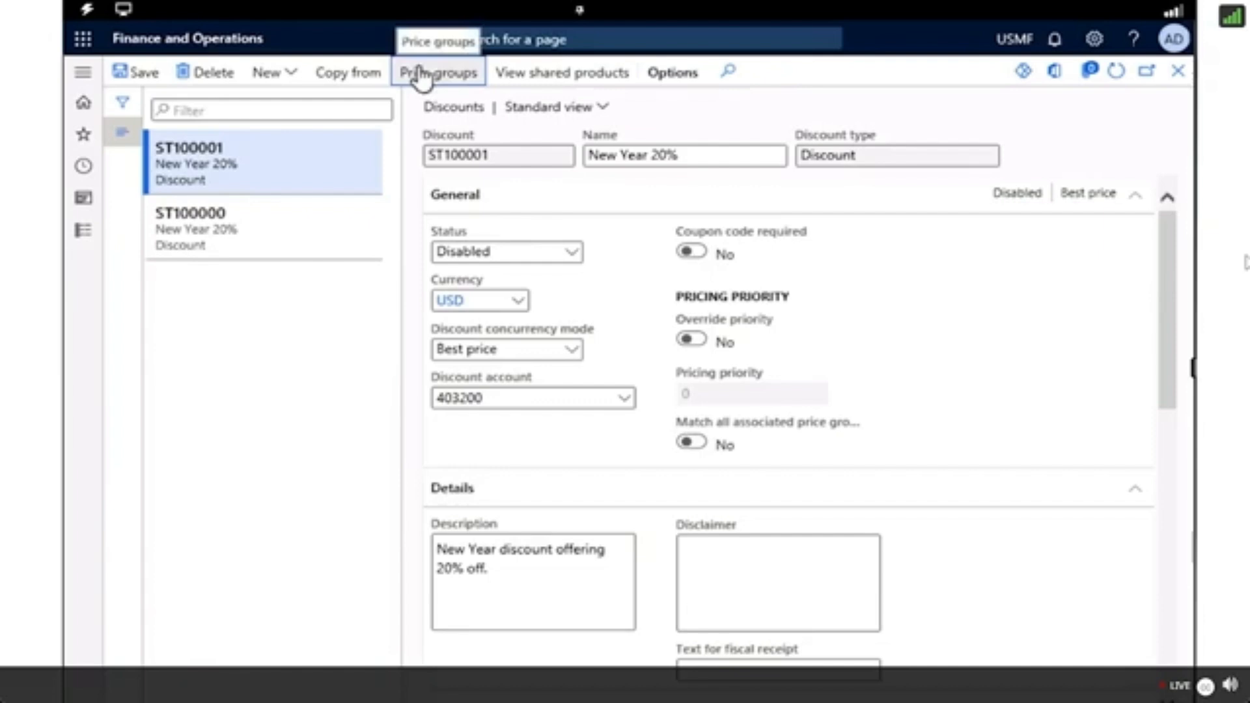
left_click(420, 71)
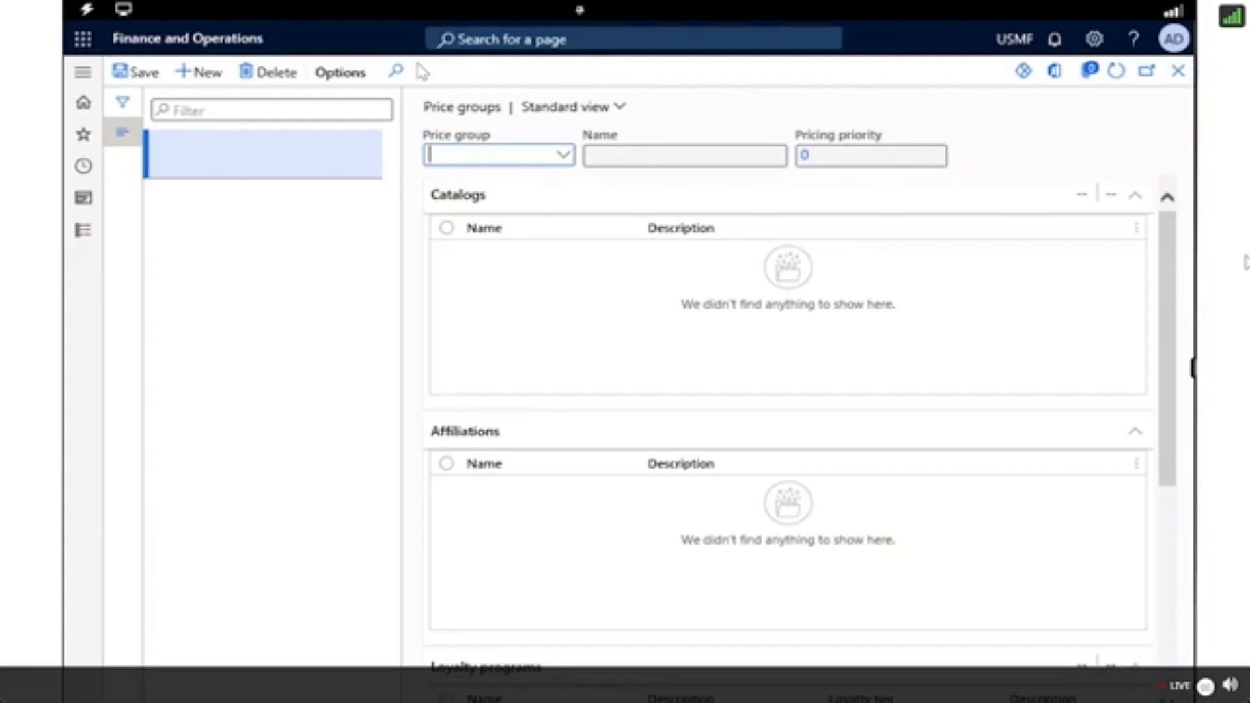
type("bost")
key("BackSpace")
key("BackSpace")
key("BackSpace")
key("BackSpace")
Assign price group 03 Retail accounts to the discount, save it and return to the discount record.
left_click(566, 158)
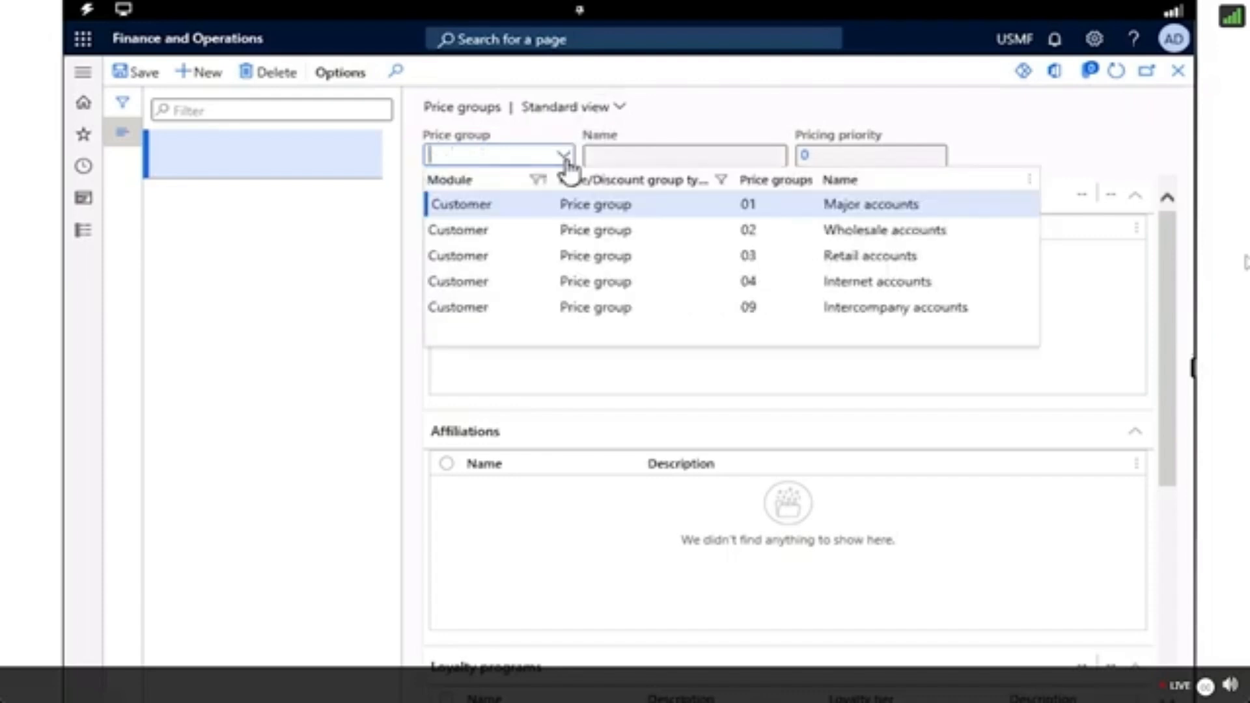
left_click(442, 265)
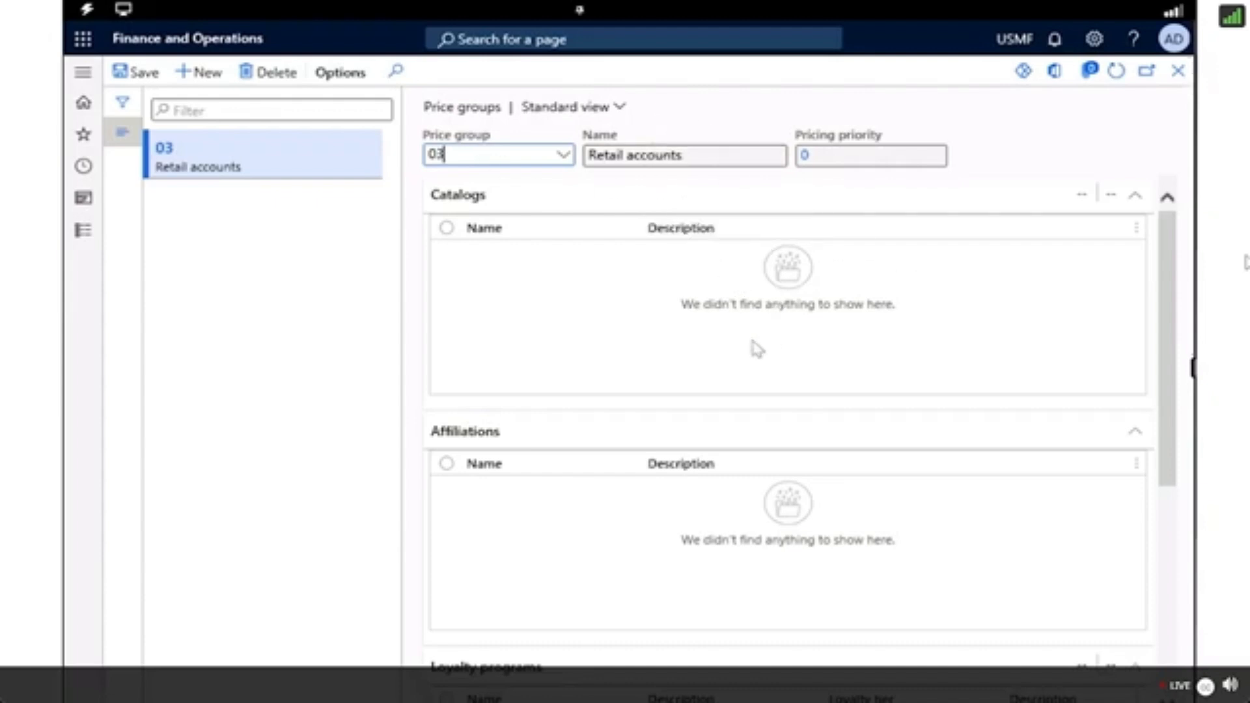
left_click(132, 81)
left_click(1181, 78)
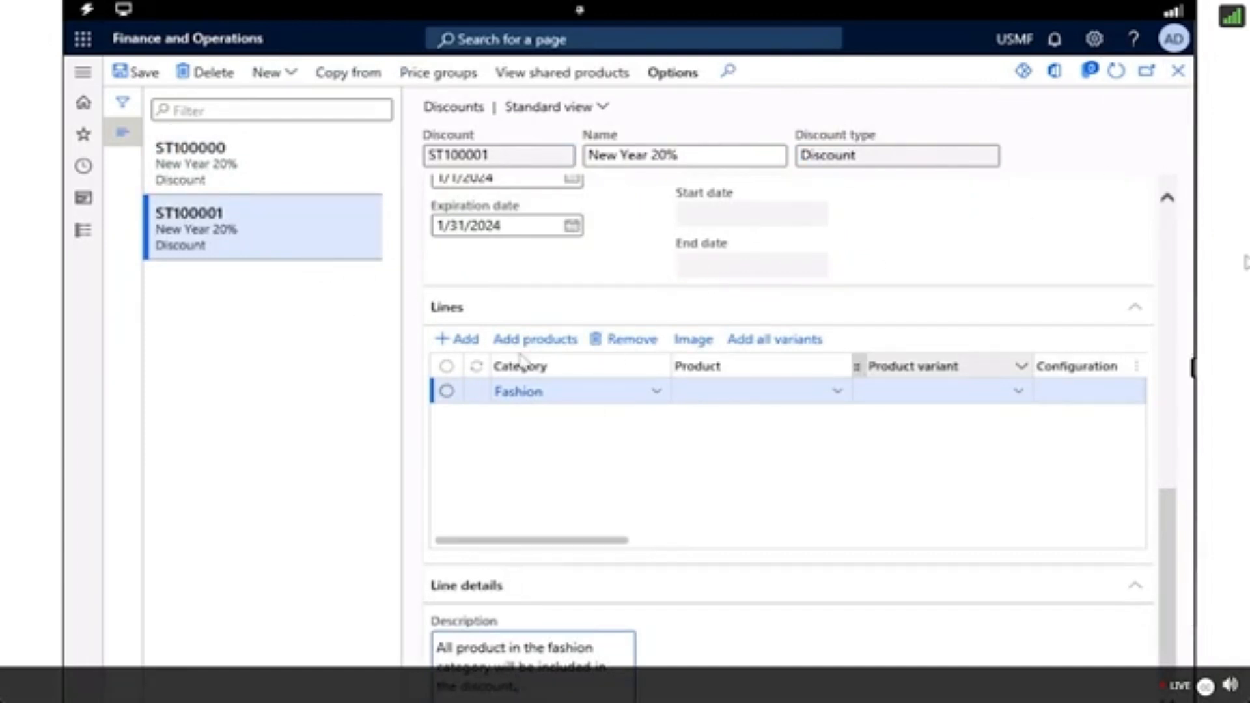
Set the New Year 20% discount's status to Enabled and save the record.
scroll(521, 358, "up", 6)
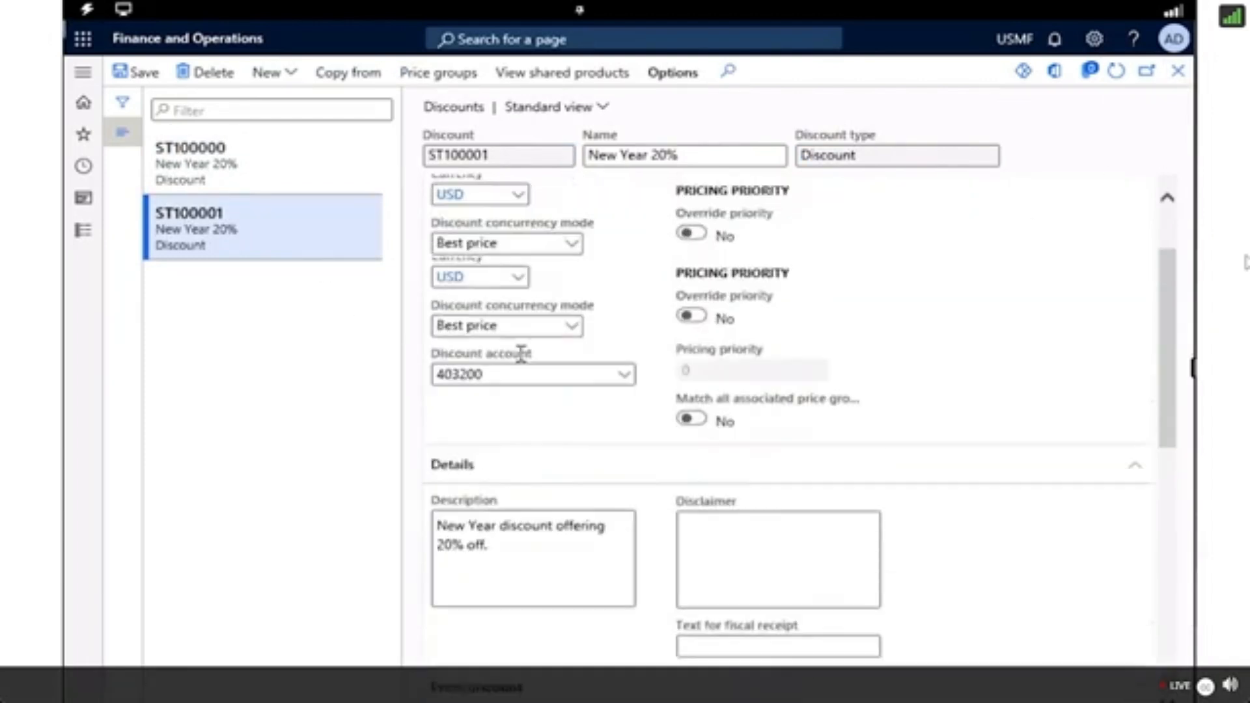
left_click(573, 255)
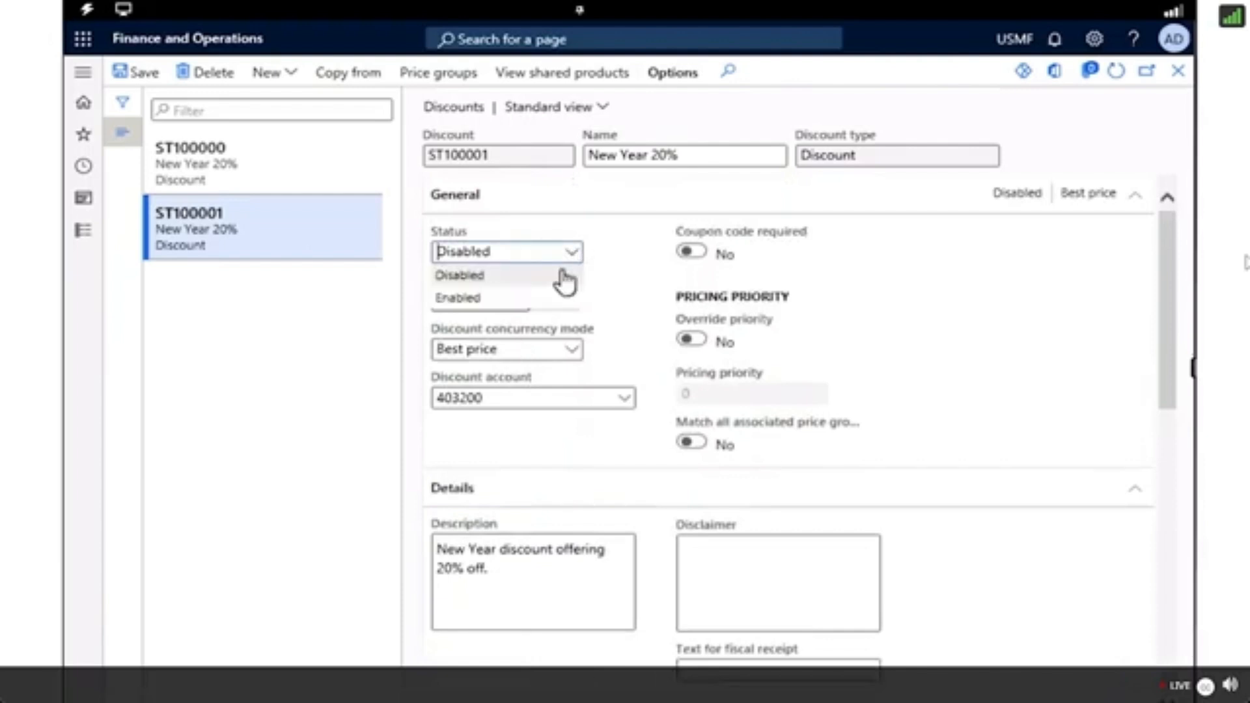
left_click(458, 299)
left_click(150, 74)
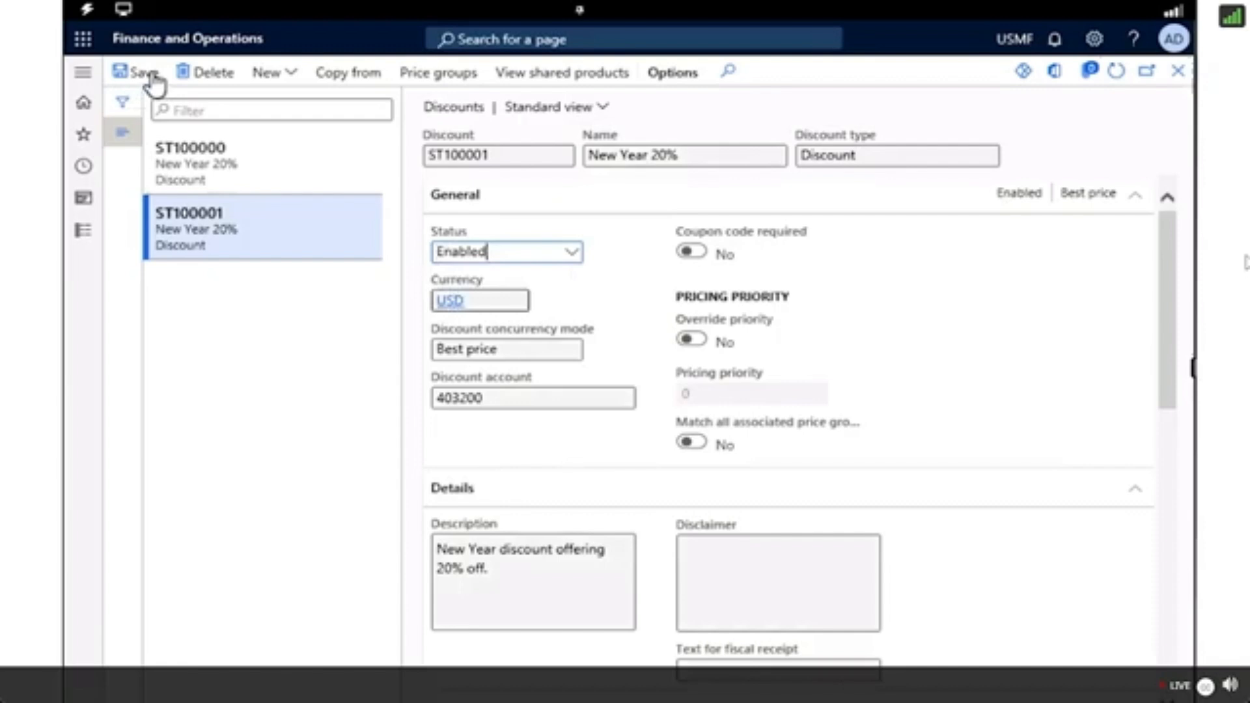
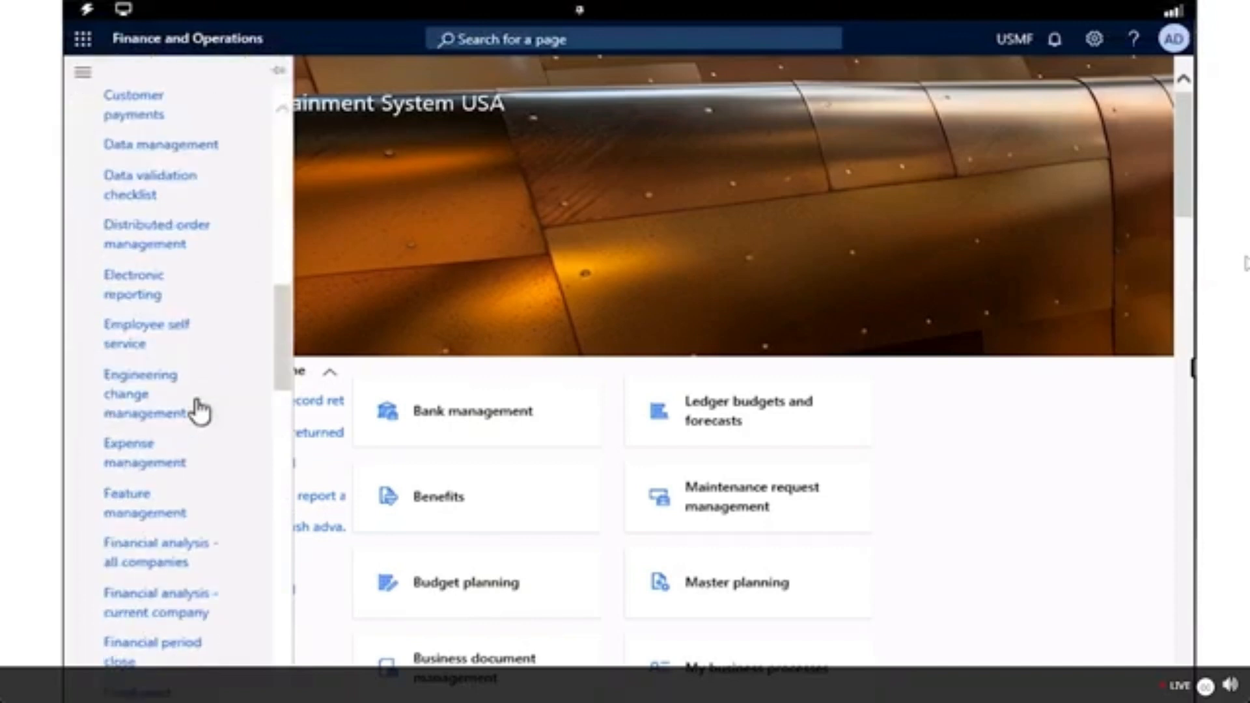
Open the assortments list under catalogs and assortments in the Retail and Commerce module.
scroll(201, 330, "up", 5)
left_click(171, 210)
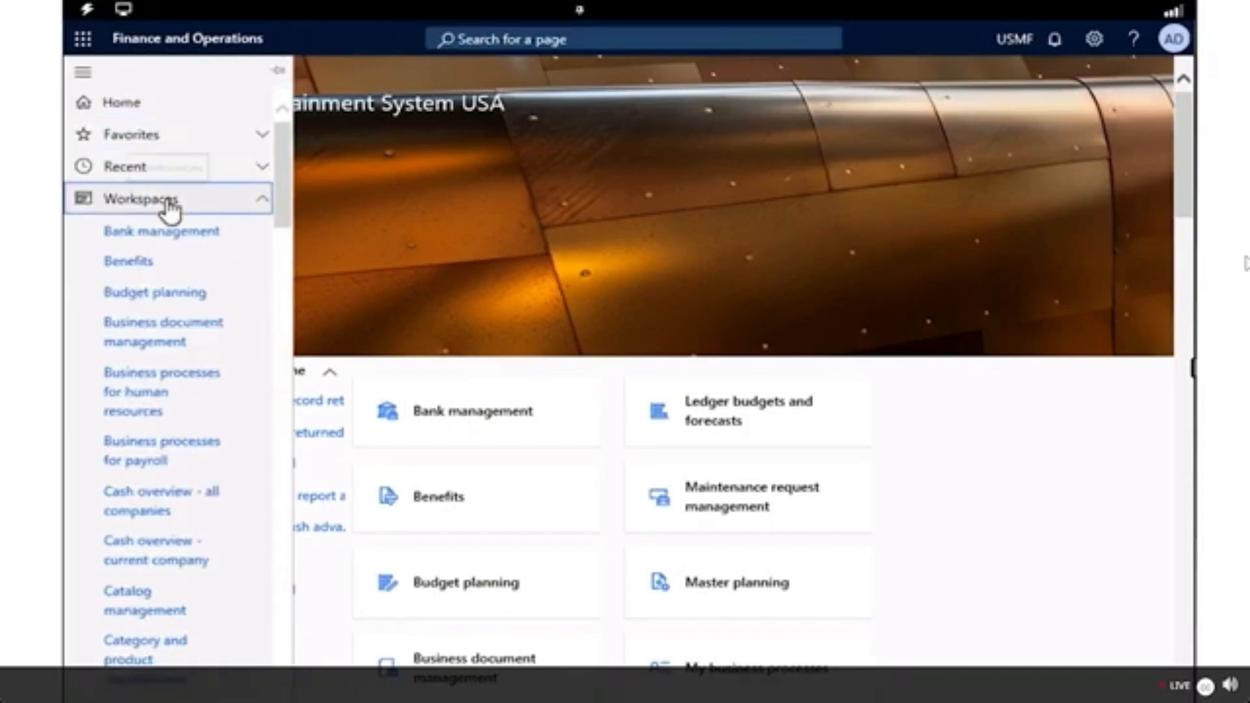
left_click(143, 246)
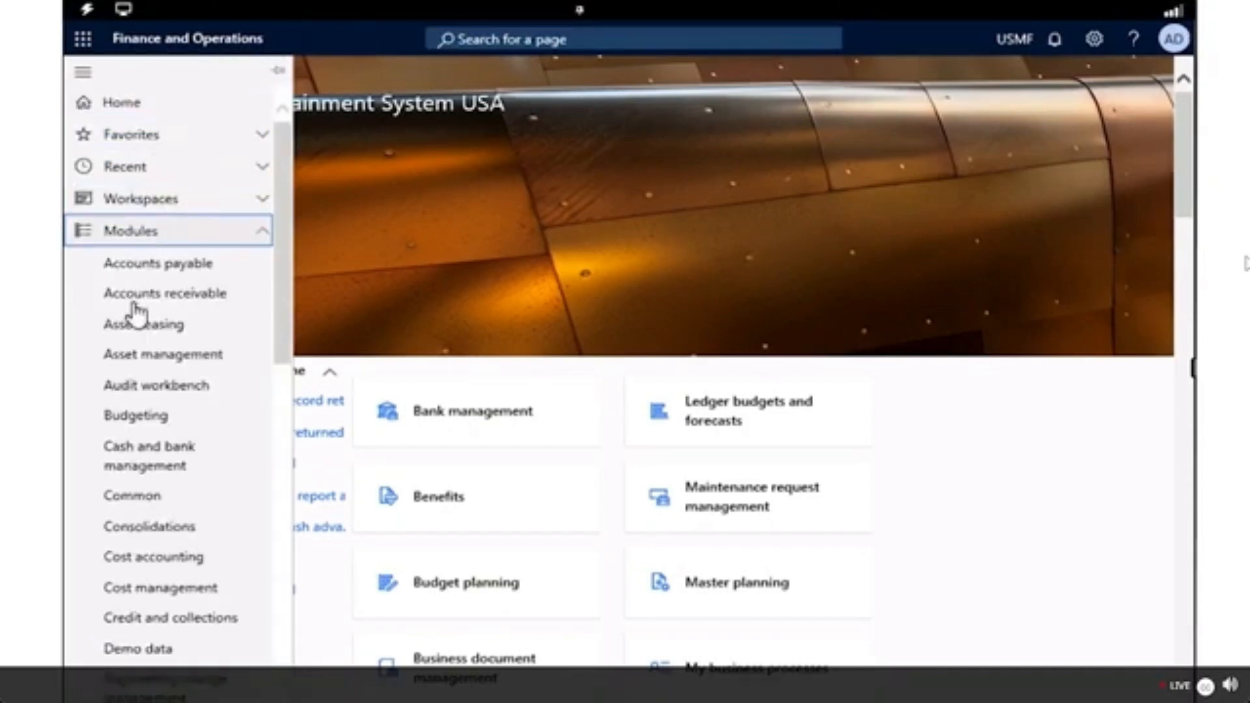
scroll(173, 516, "down", 5)
scroll(175, 524, "down", 3)
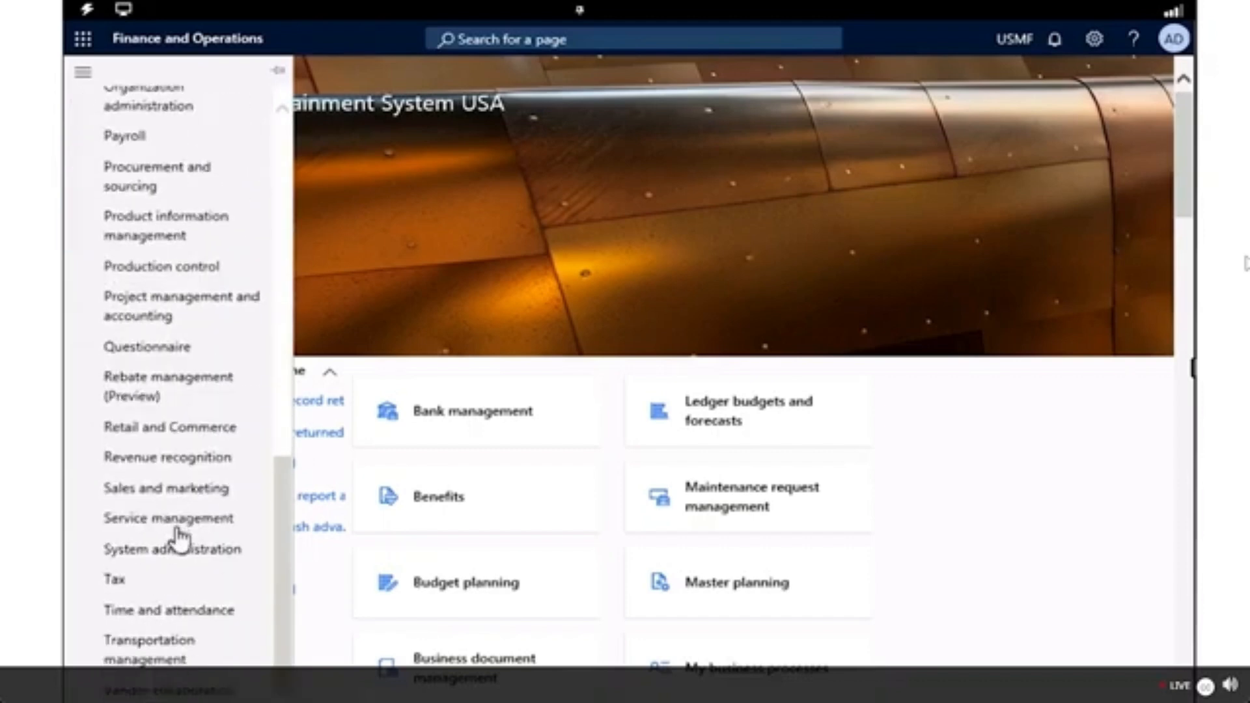
left_click(180, 439)
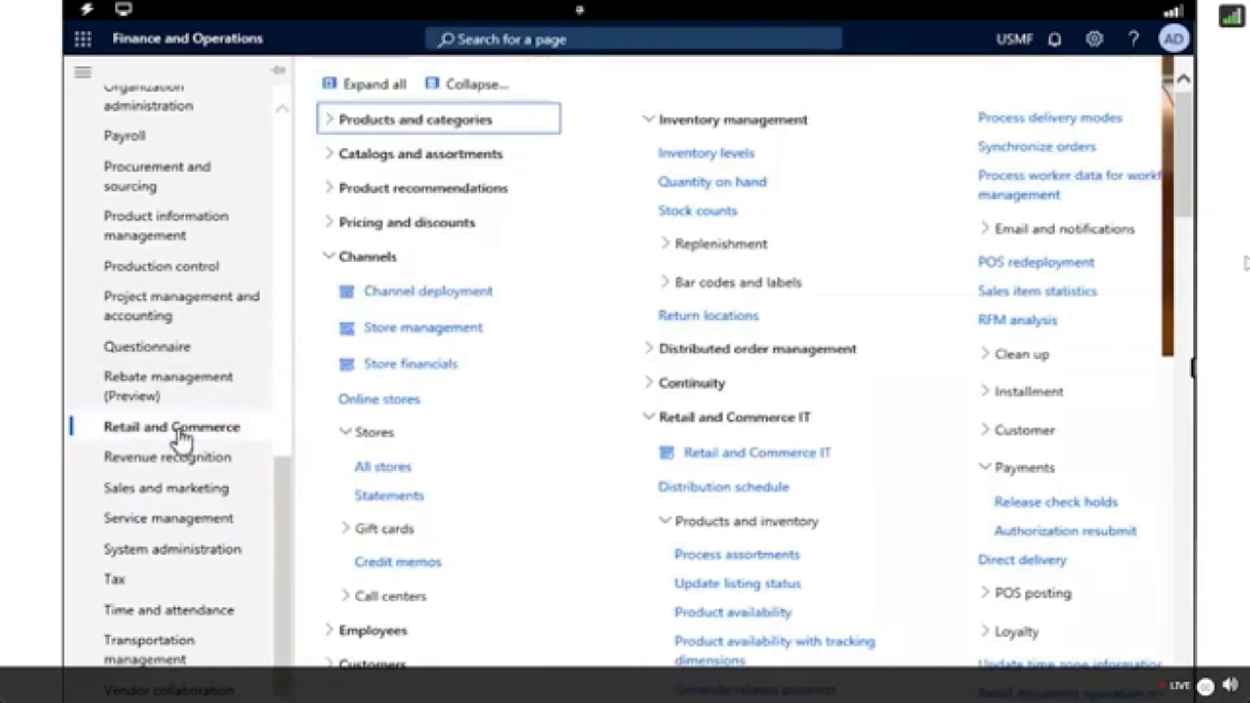
left_click(335, 161)
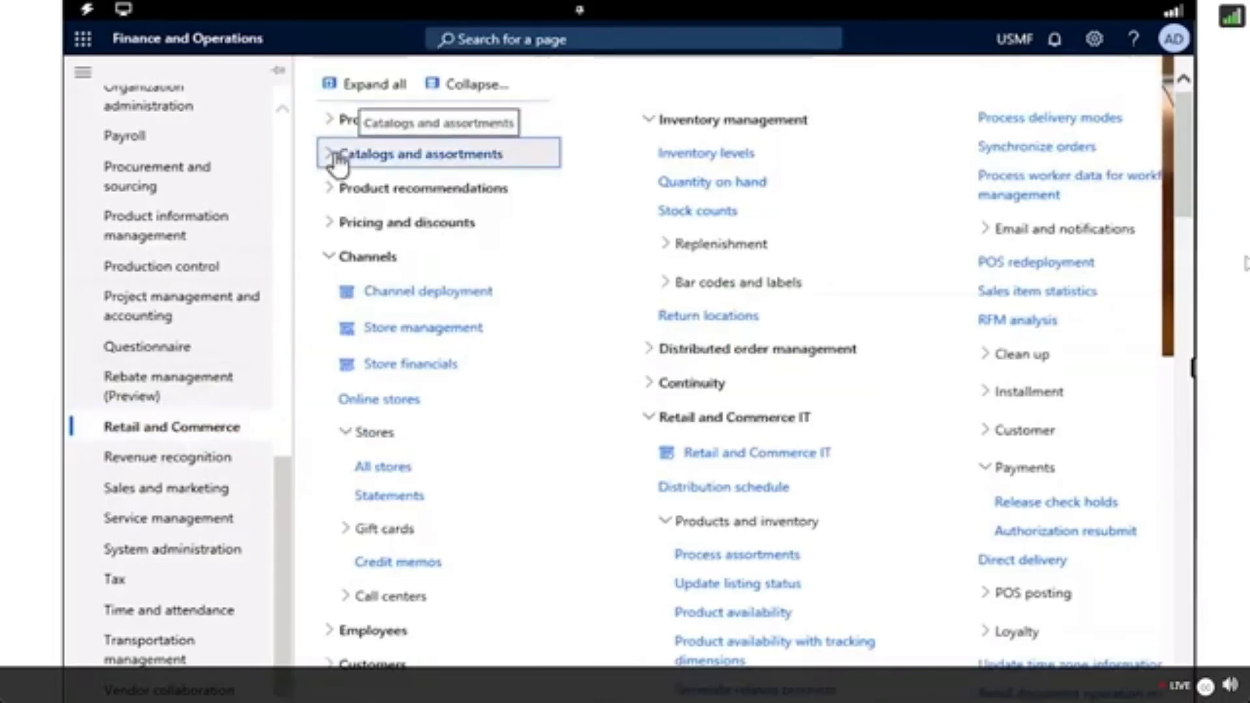
left_click(337, 162)
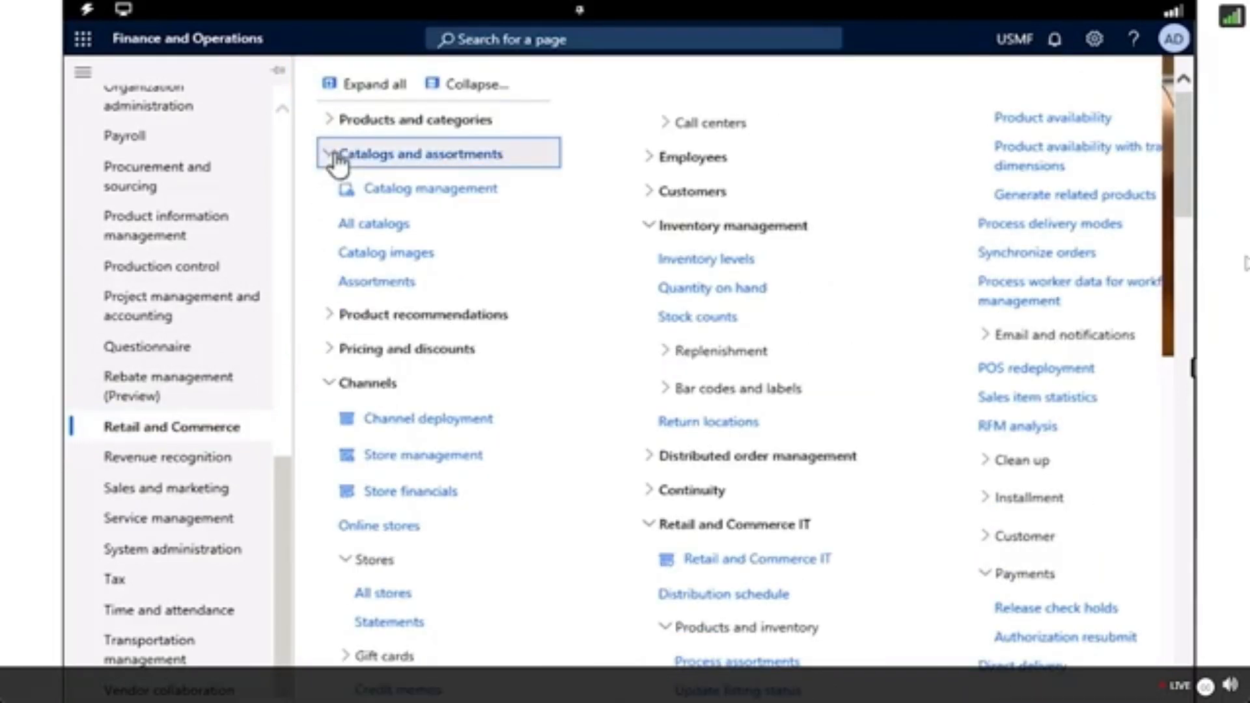
left_click(355, 287)
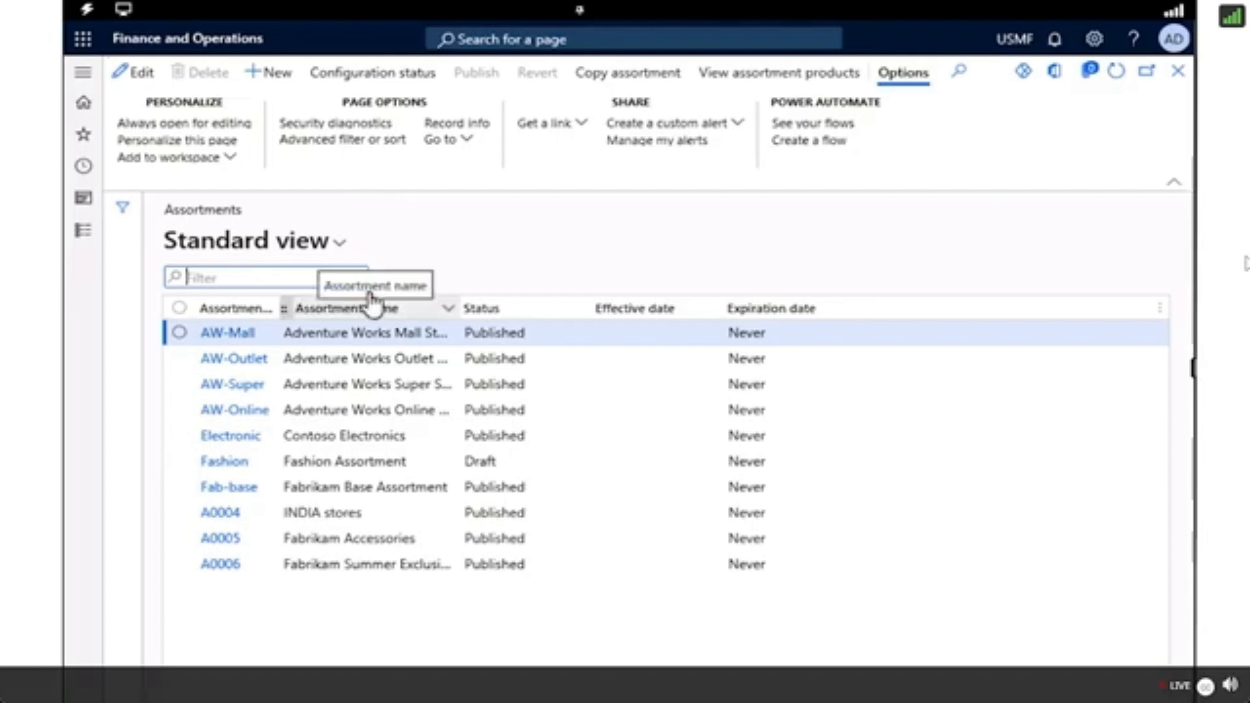
Create a new assortment named "New Spring Season" with the effective date 1/1/2024.
left_click(268, 88)
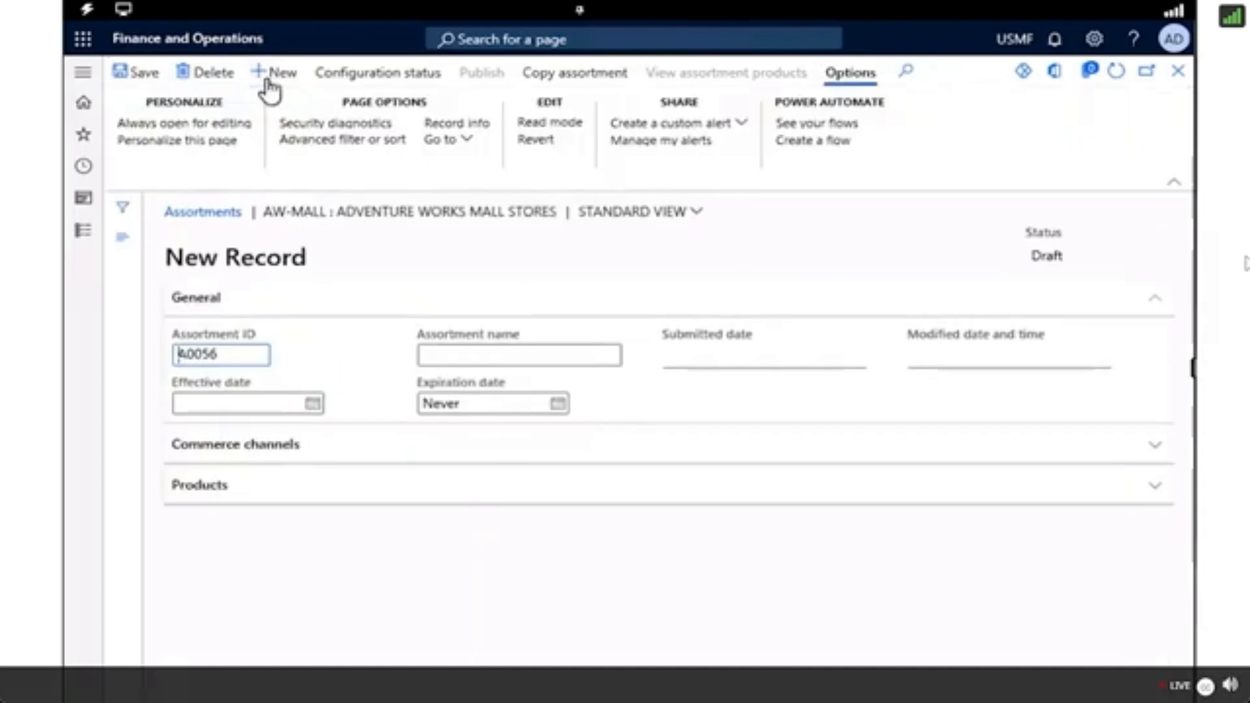
left_click(449, 356)
type("New Spring")
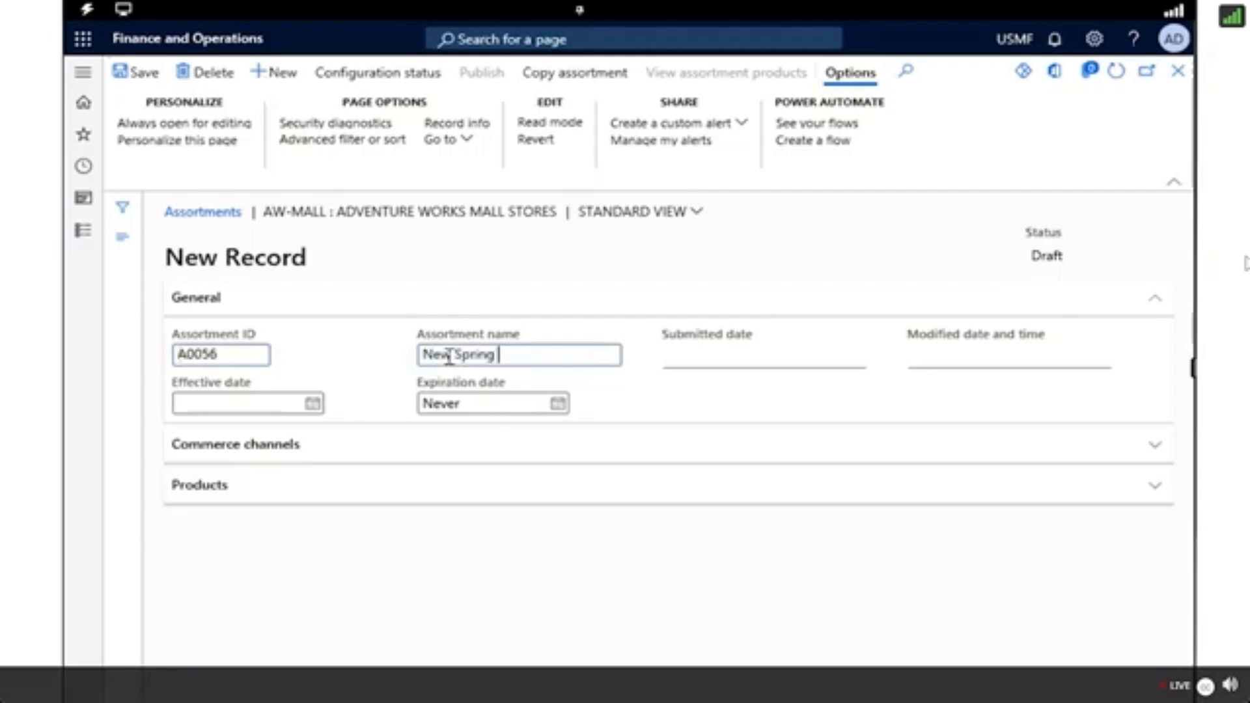
type(" Season")
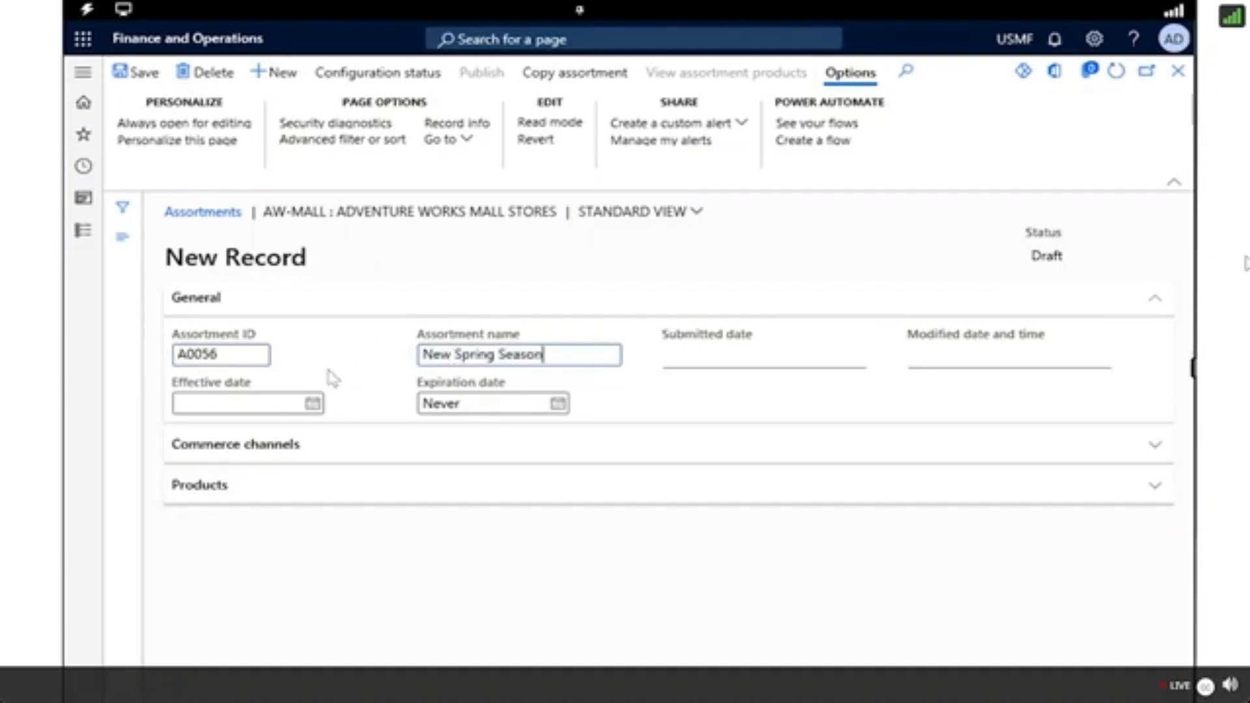
left_click(309, 402)
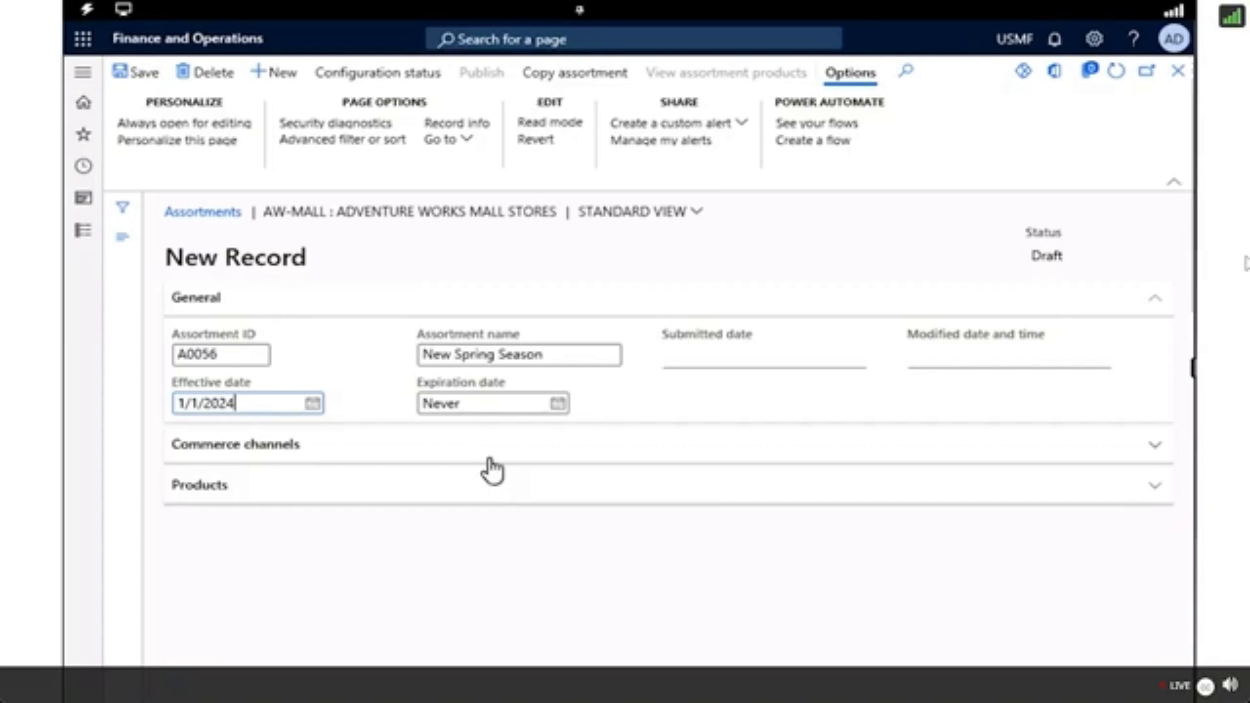
right_click(447, 449)
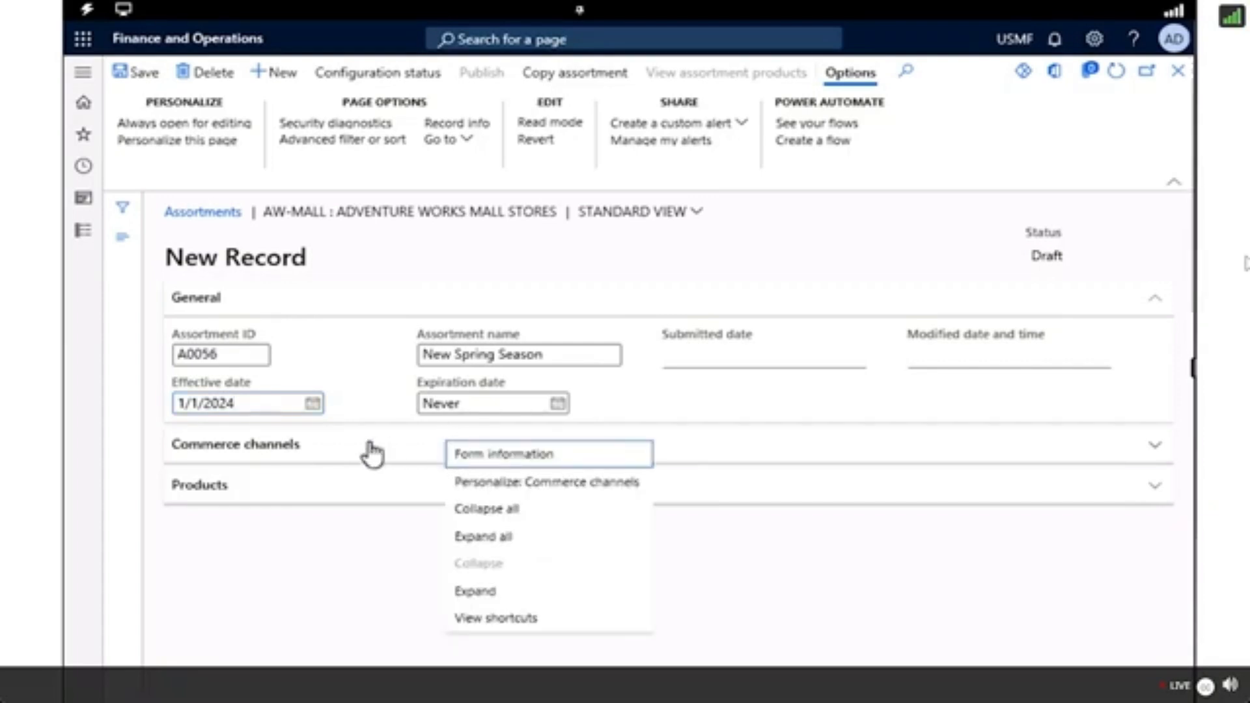
key("Escape")
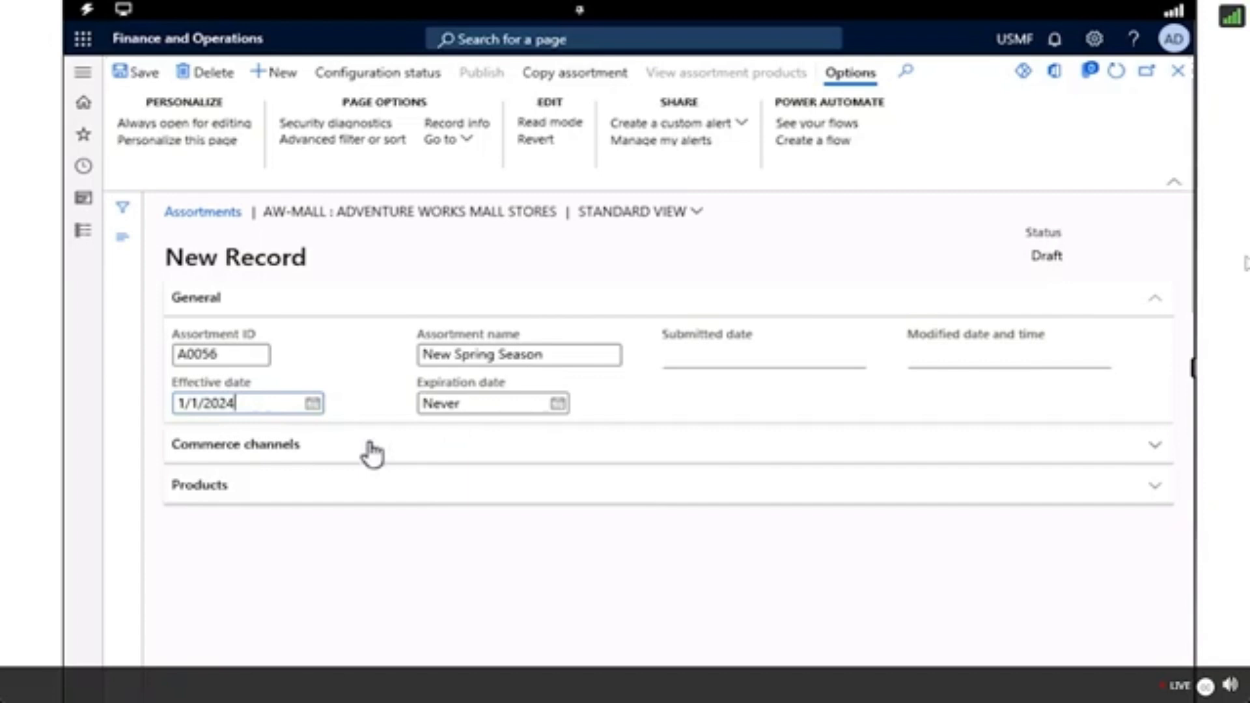
Start adding a commerce channel to the assortment, using the organization hierarchy Retail Stores by Type (Fabrikam).
left_click(372, 454)
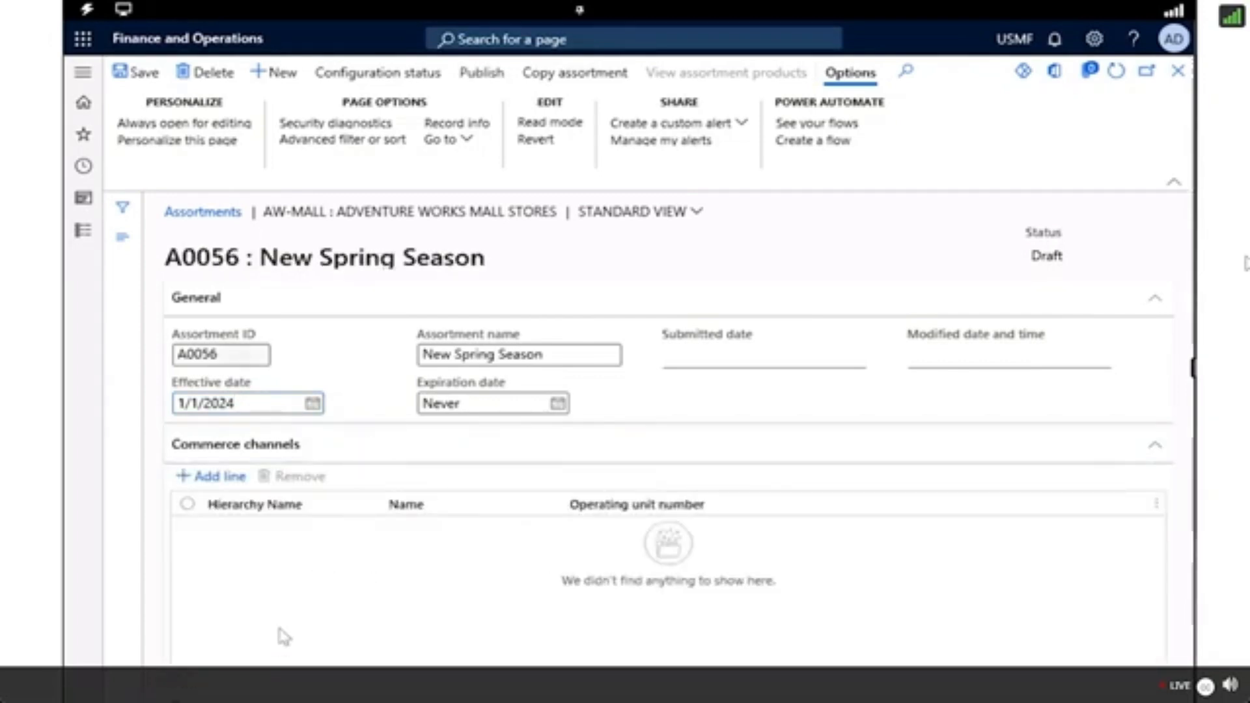
left_click(214, 480)
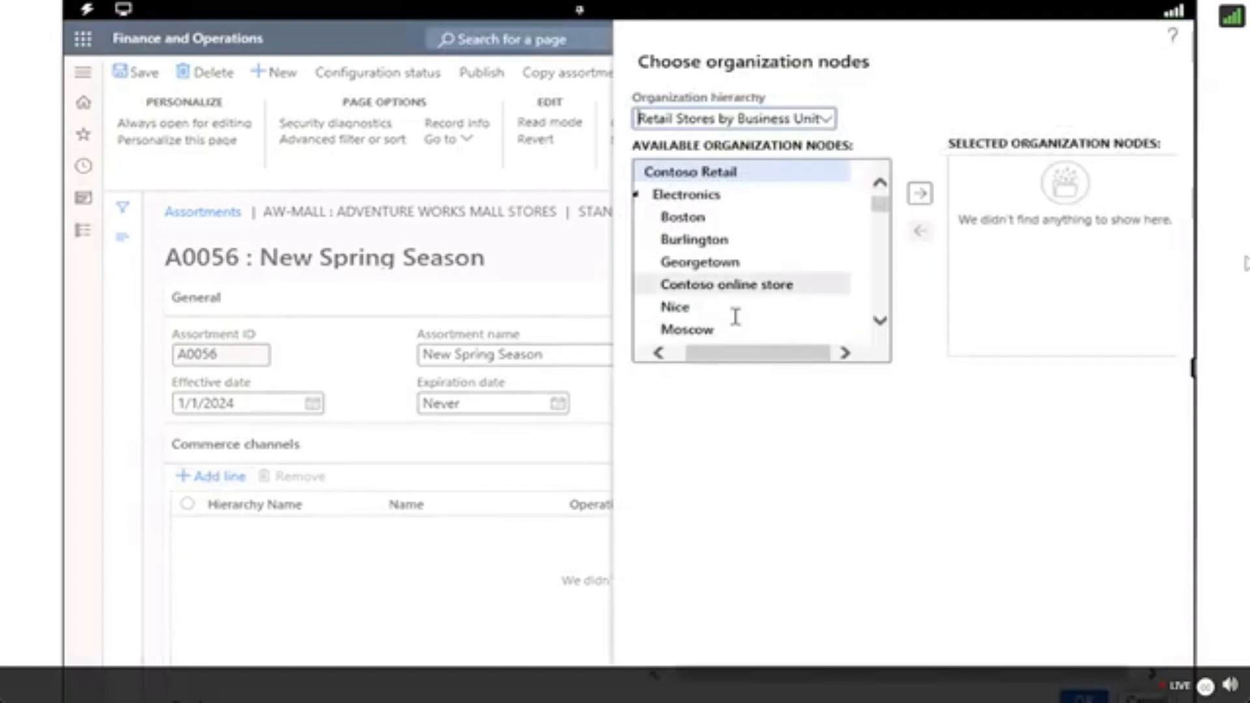
scroll(740, 325, "down", 1)
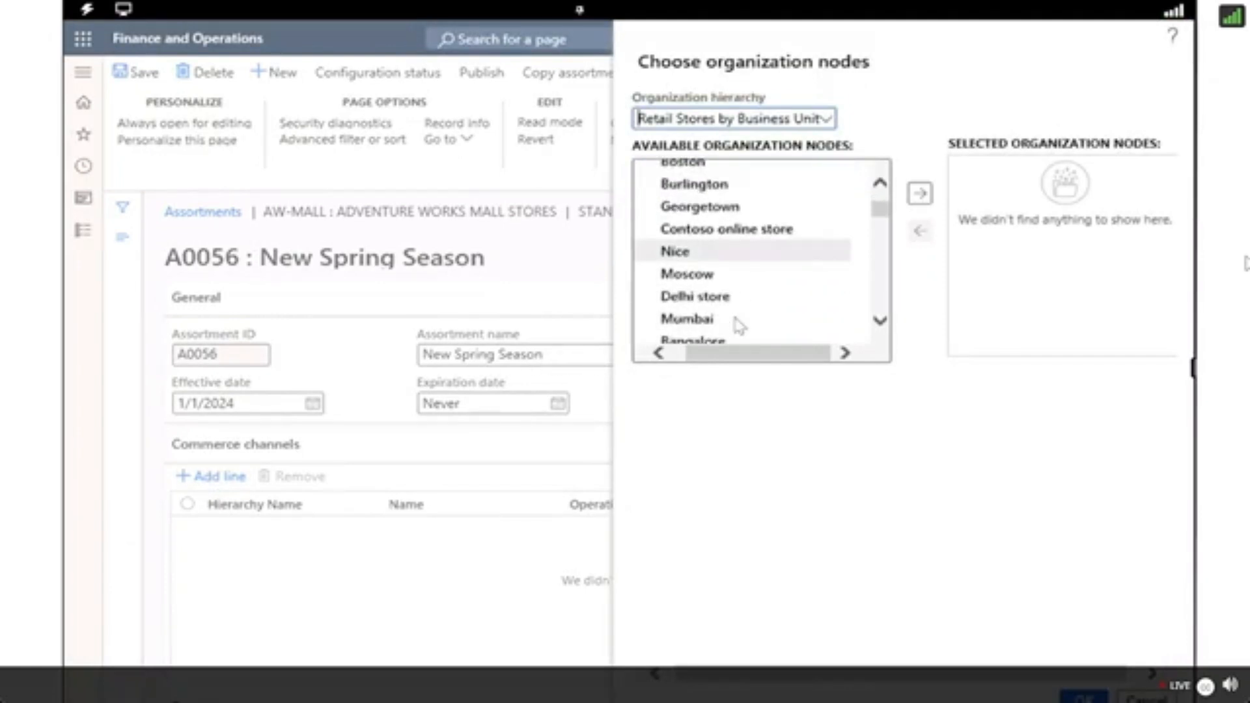
left_click(826, 121)
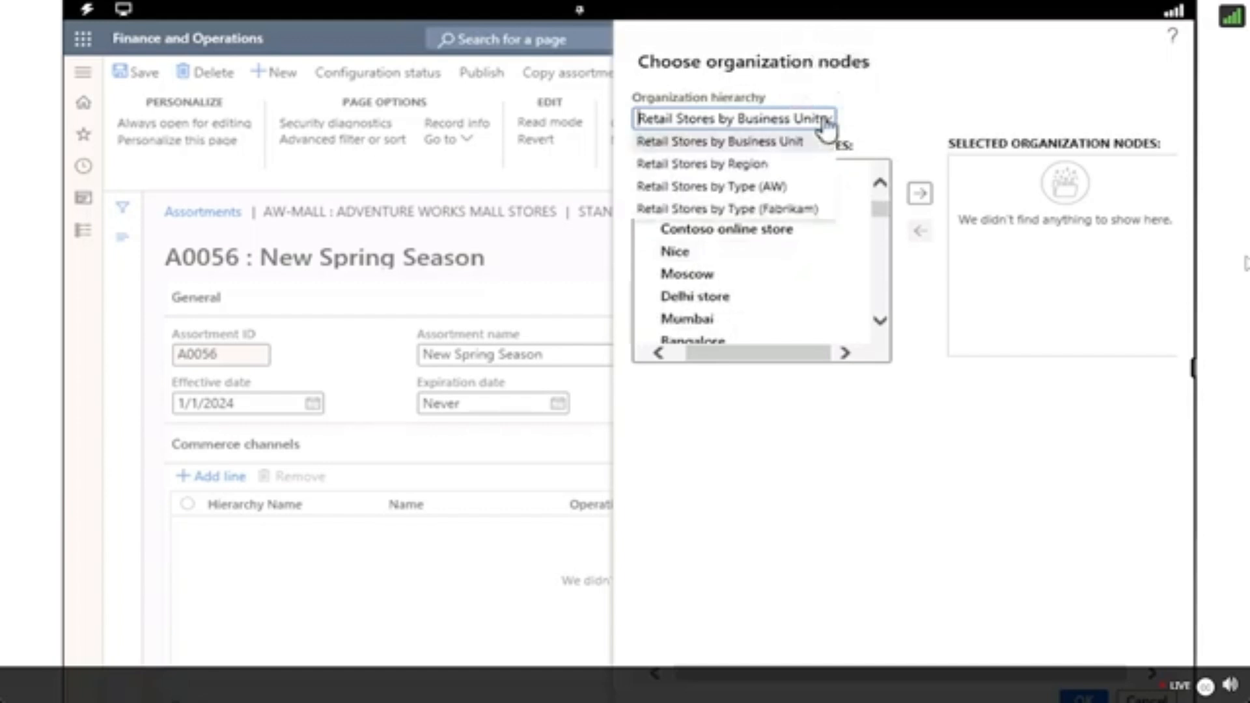
left_click(790, 215)
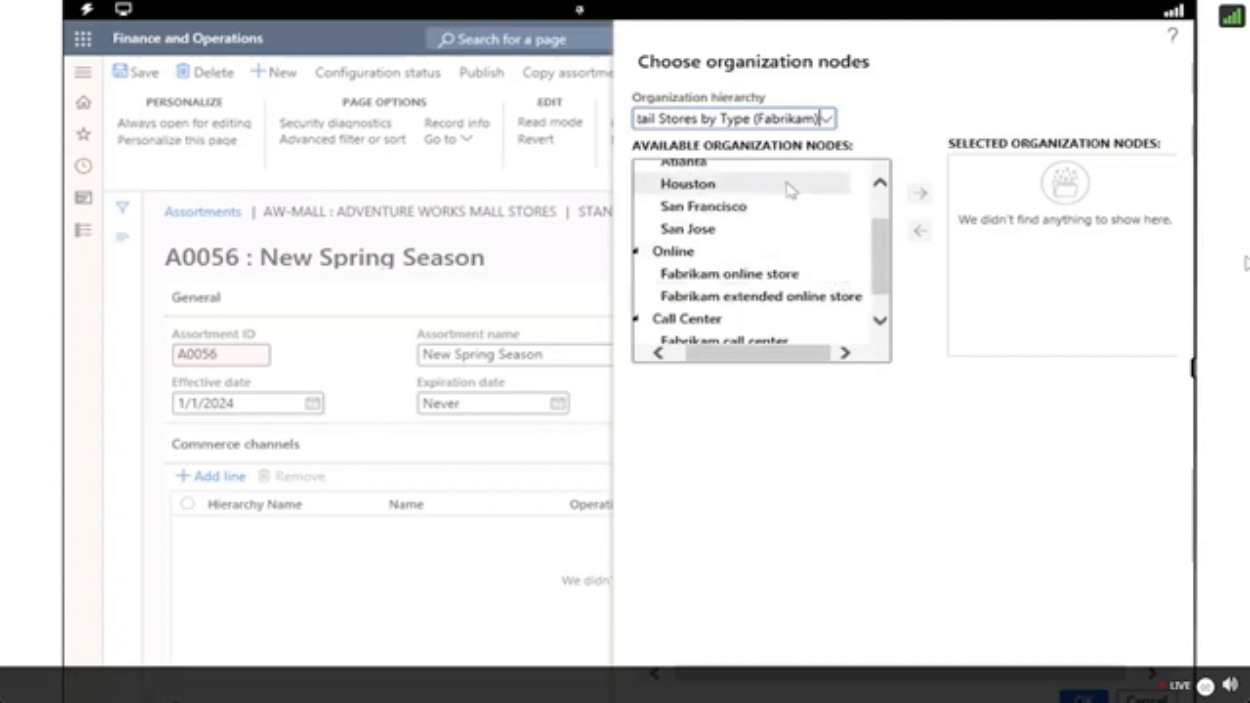
Add the top-level Contoso Retail node to the selected organization nodes.
scroll(796, 191, "up", 2)
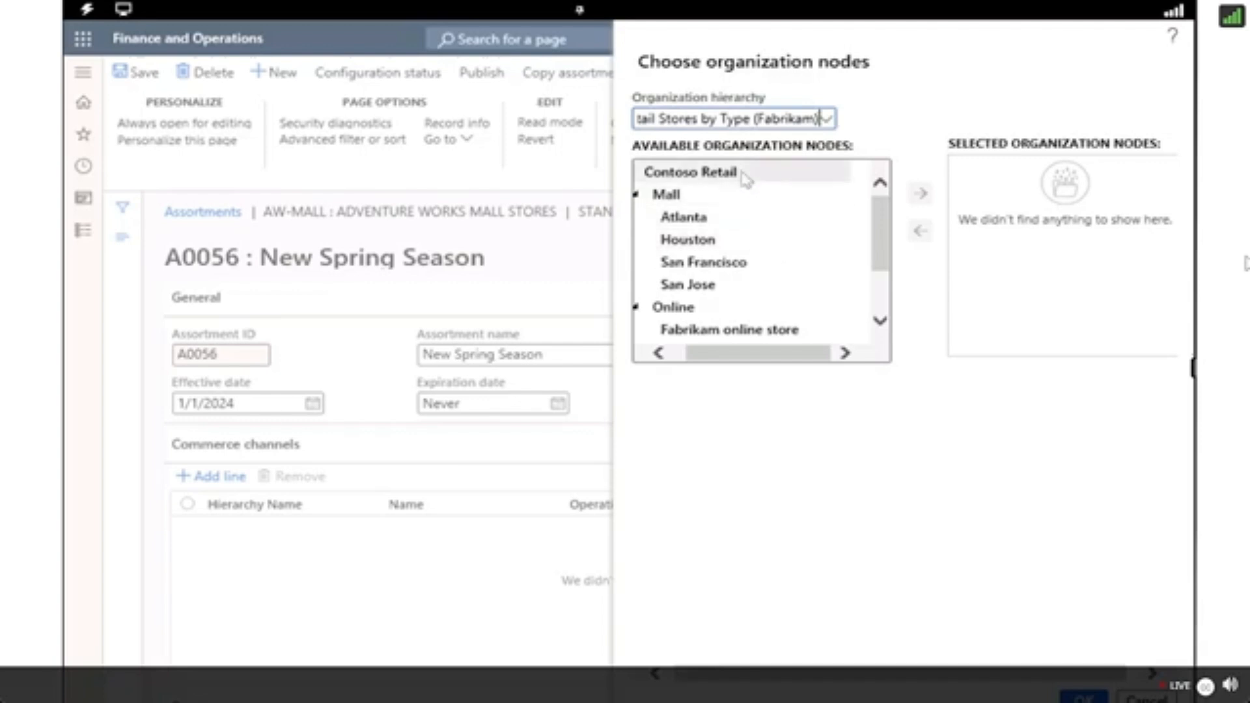
right_click(682, 172)
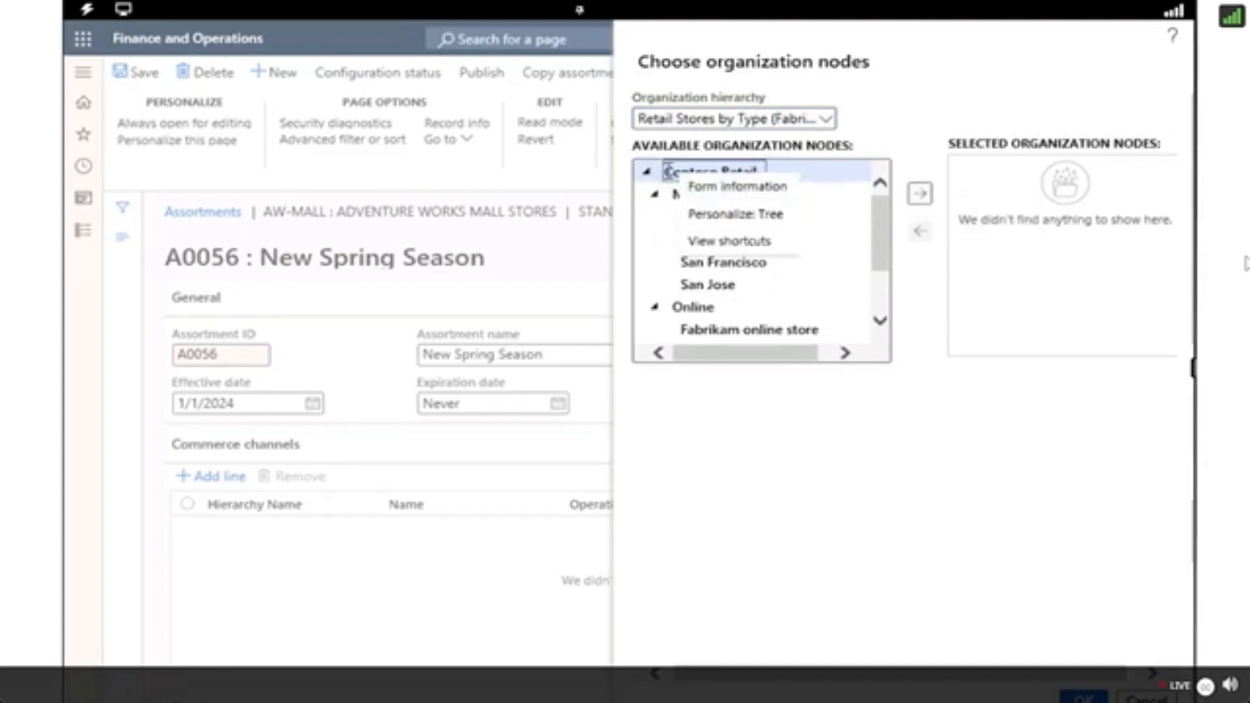
left_click(668, 172)
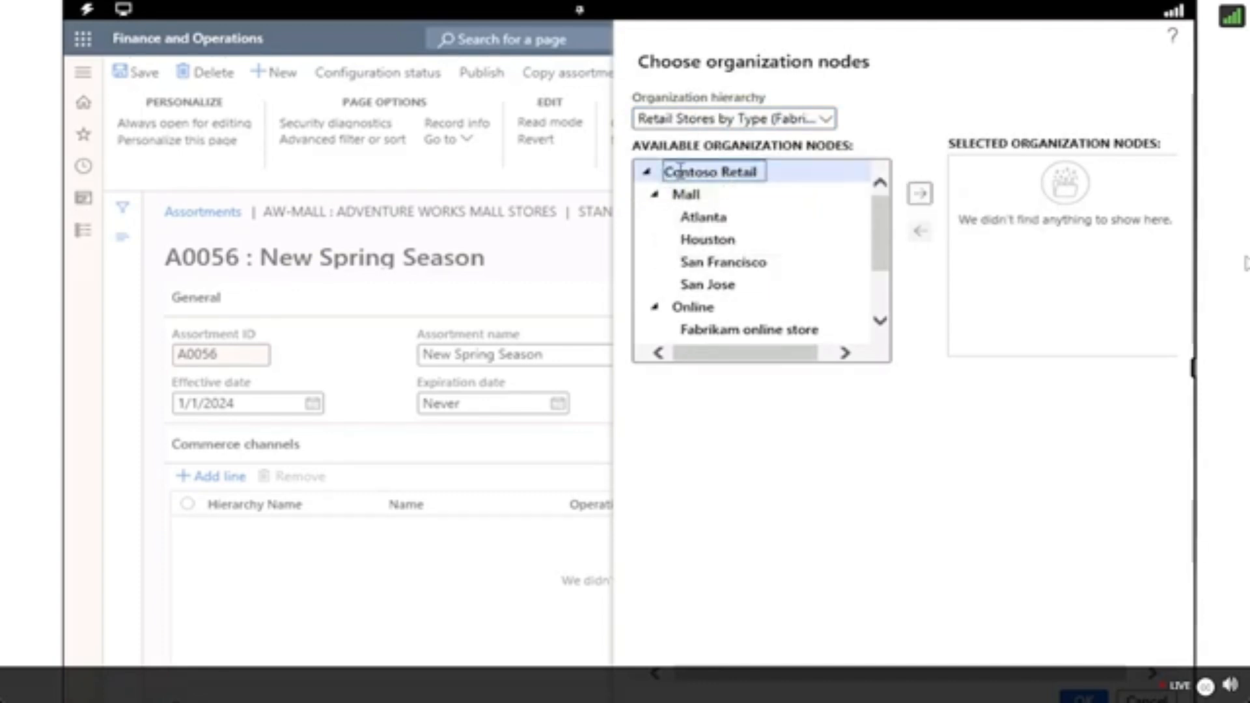
left_click(920, 194)
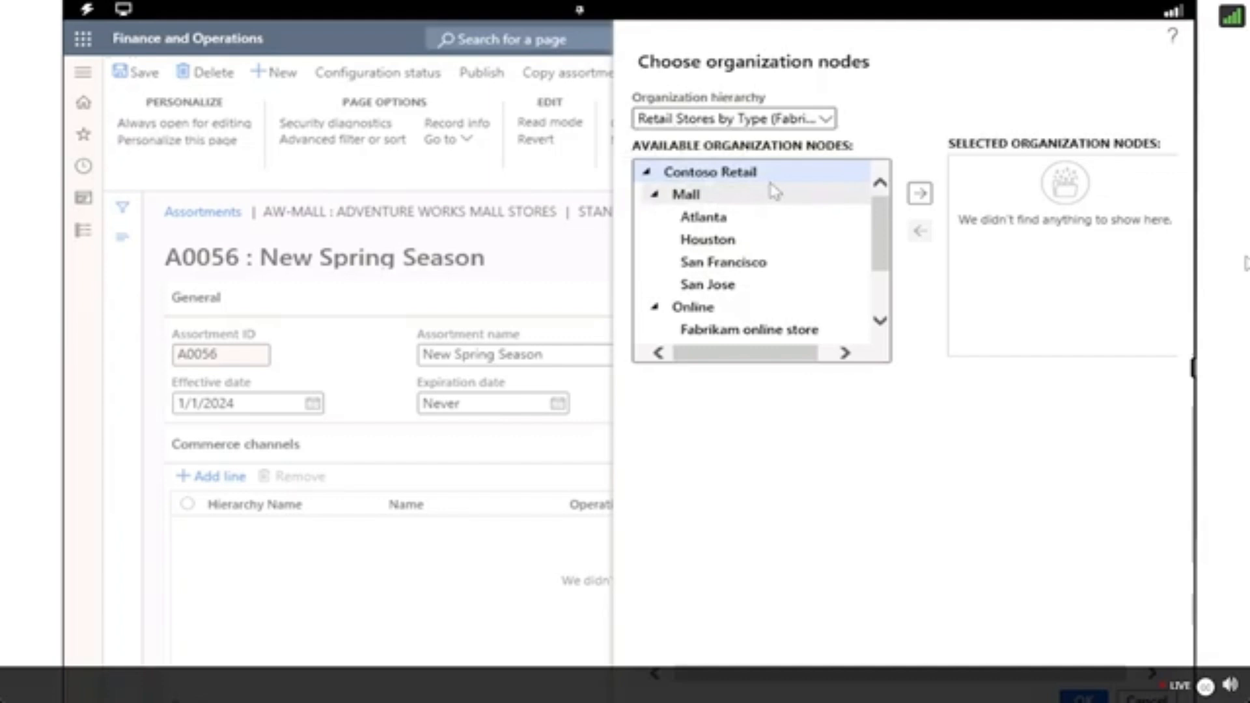
left_click(921, 194)
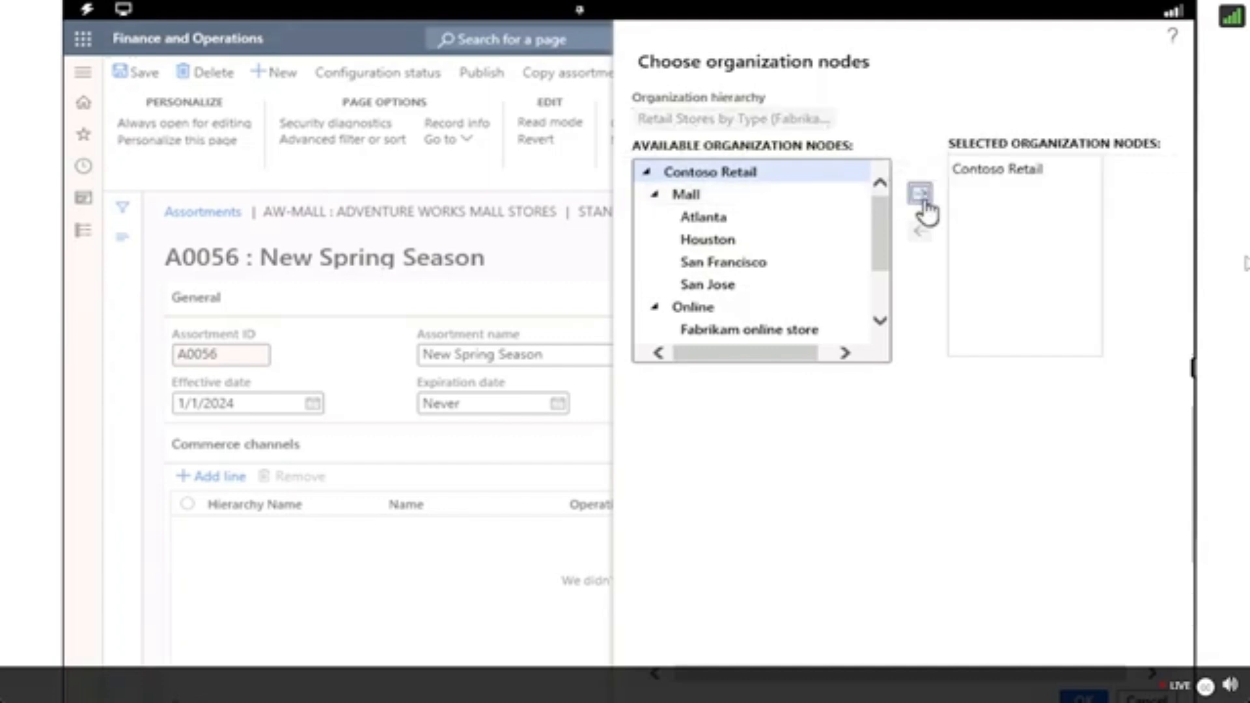
scroll(784, 291, "down", 3)
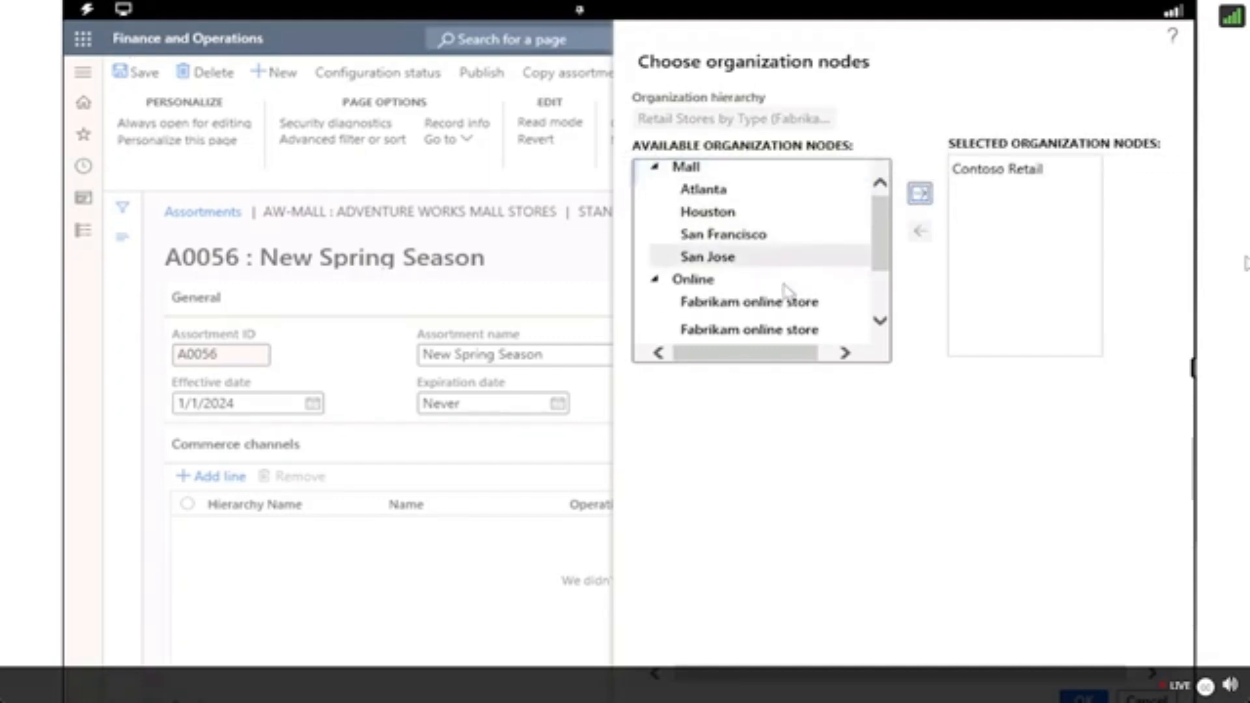
scroll(786, 291, "up", 3)
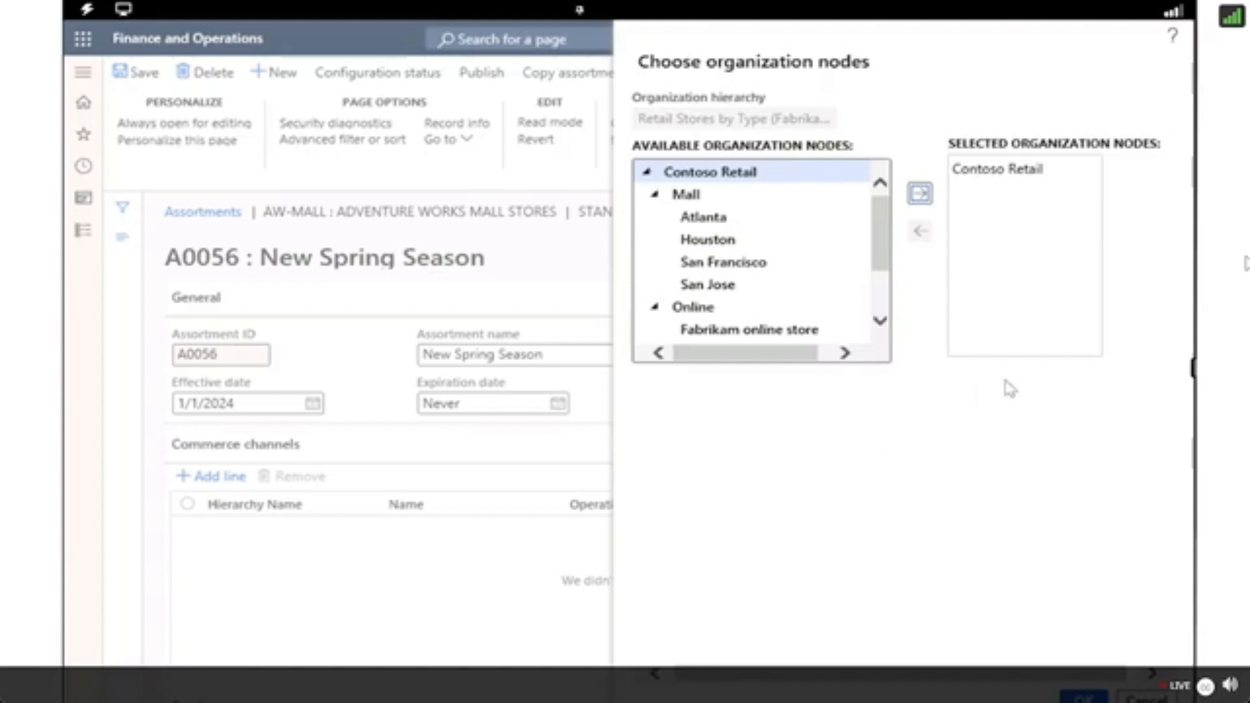
Replace Contoso Retail with the Mall node in the selected organization nodes and confirm the commerce channel selection.
left_click(763, 199)
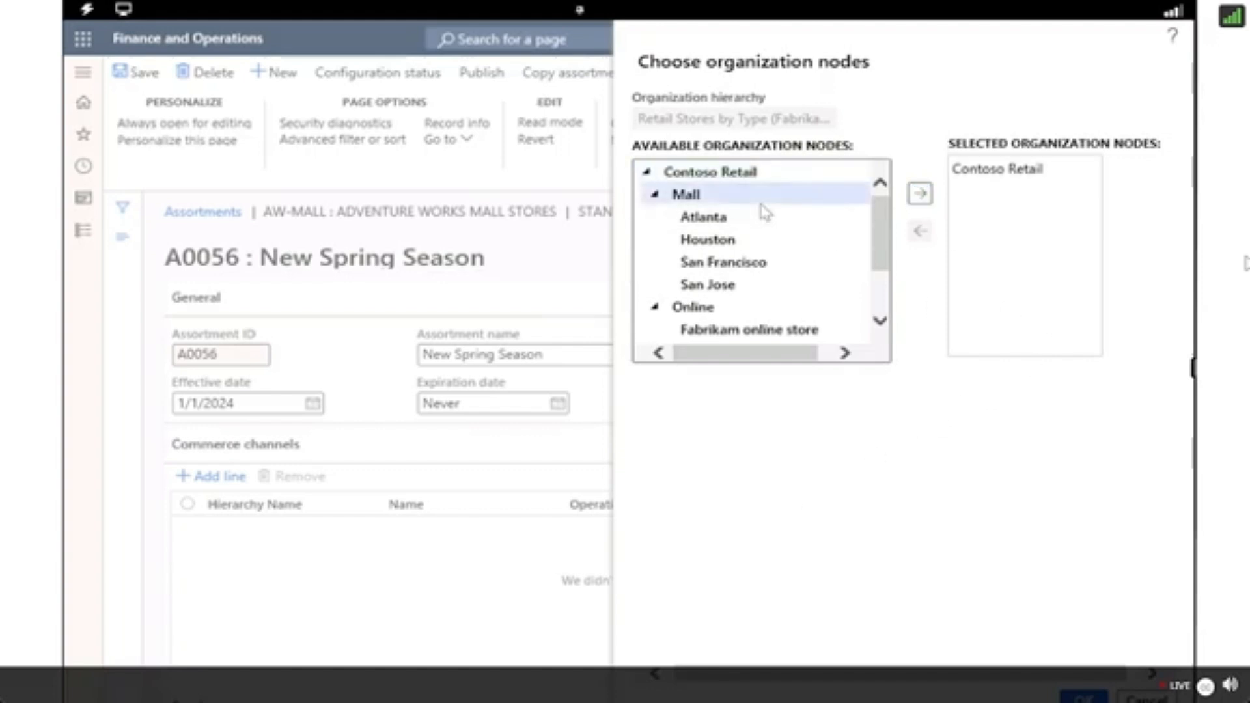
left_click(921, 193)
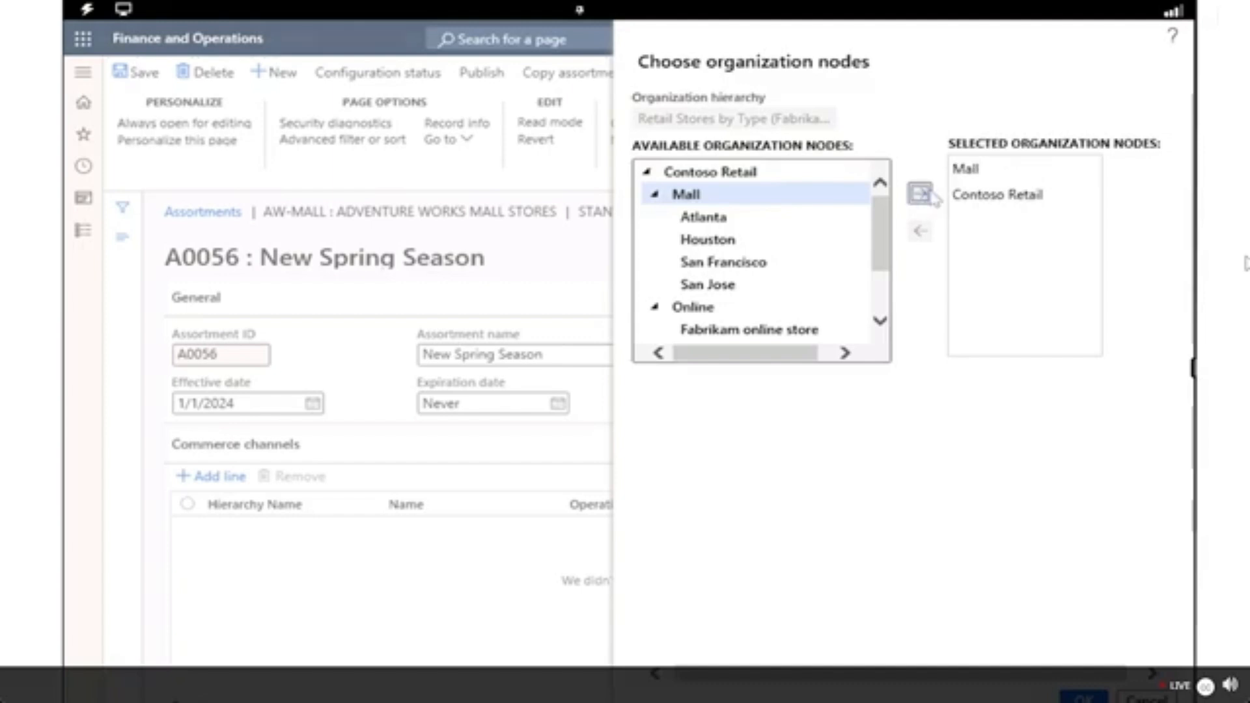
left_click(965, 194)
left_click(921, 234)
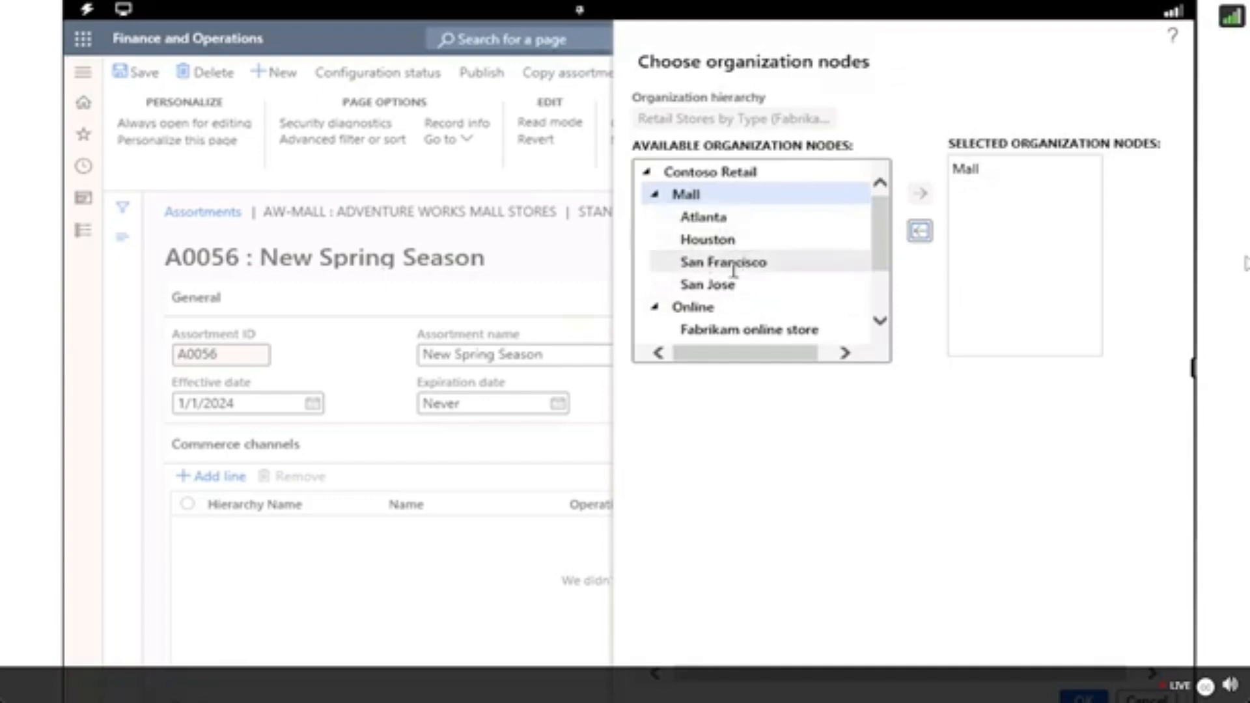
scroll(749, 324, "down", 3)
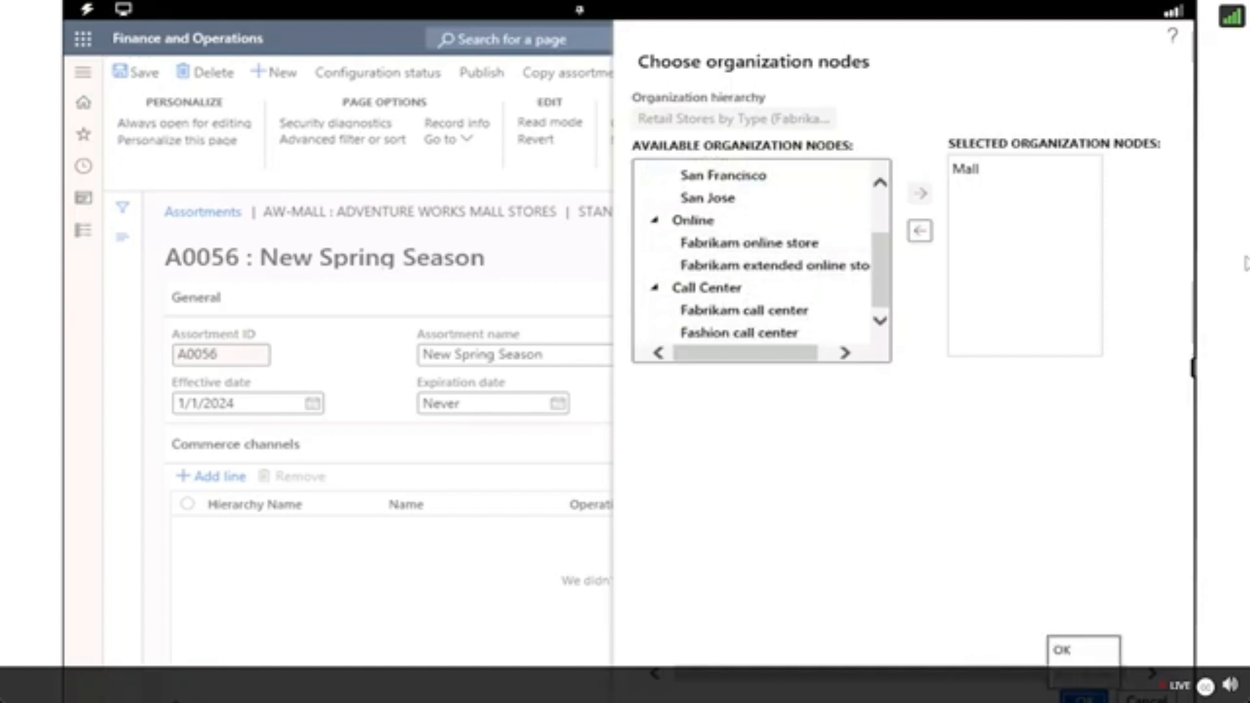
left_click(1085, 696)
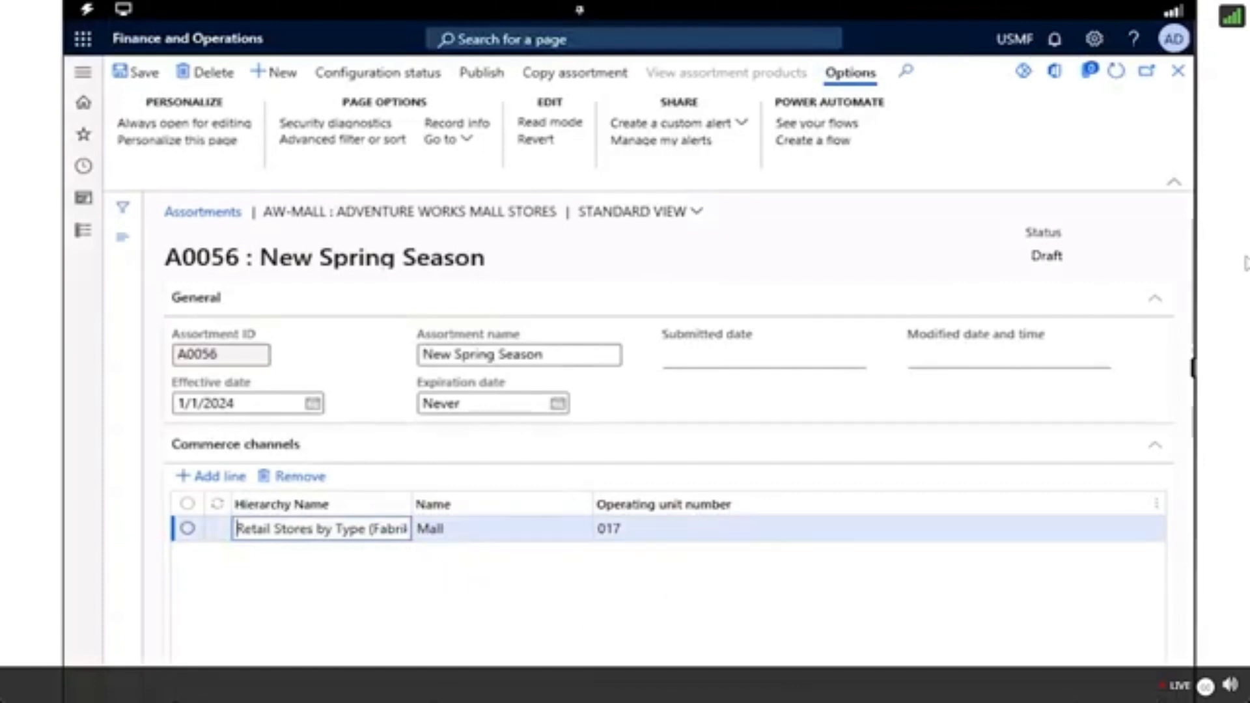
Add a product line to the assortment for the Baseball category under Team Sports in the Retail Product Category hierarchy.
scroll(887, 480, "down", 4)
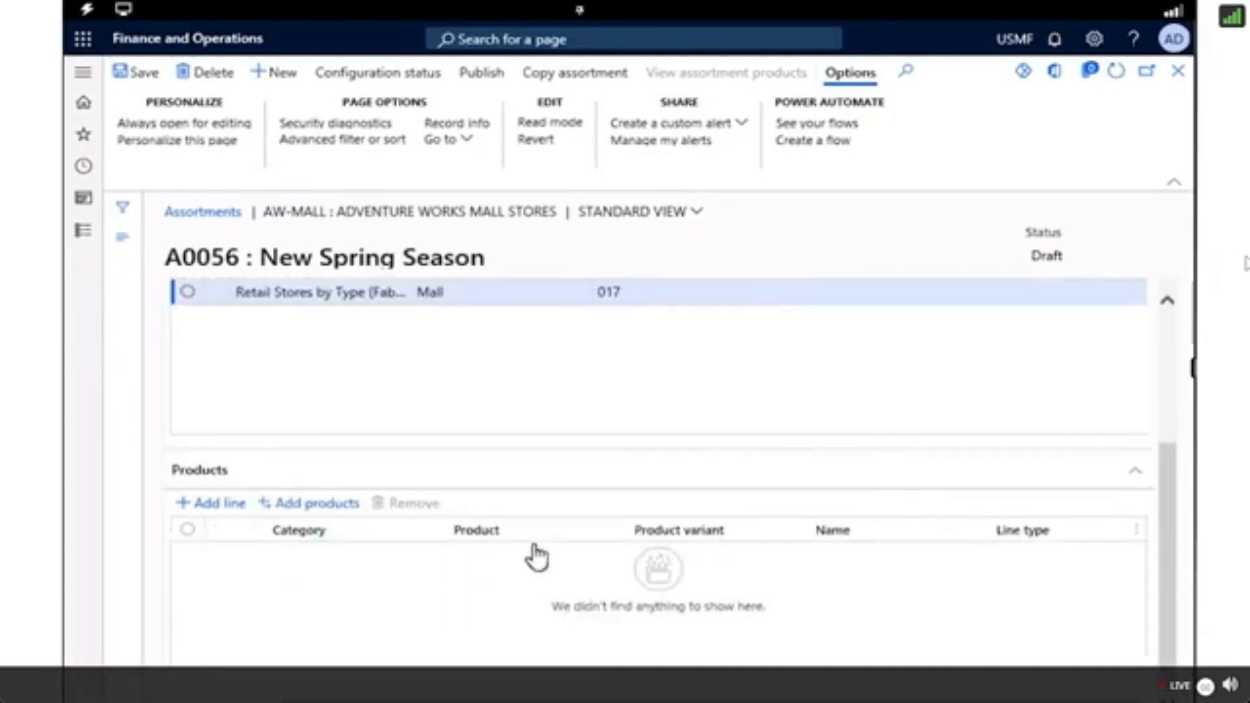
left_click(214, 505)
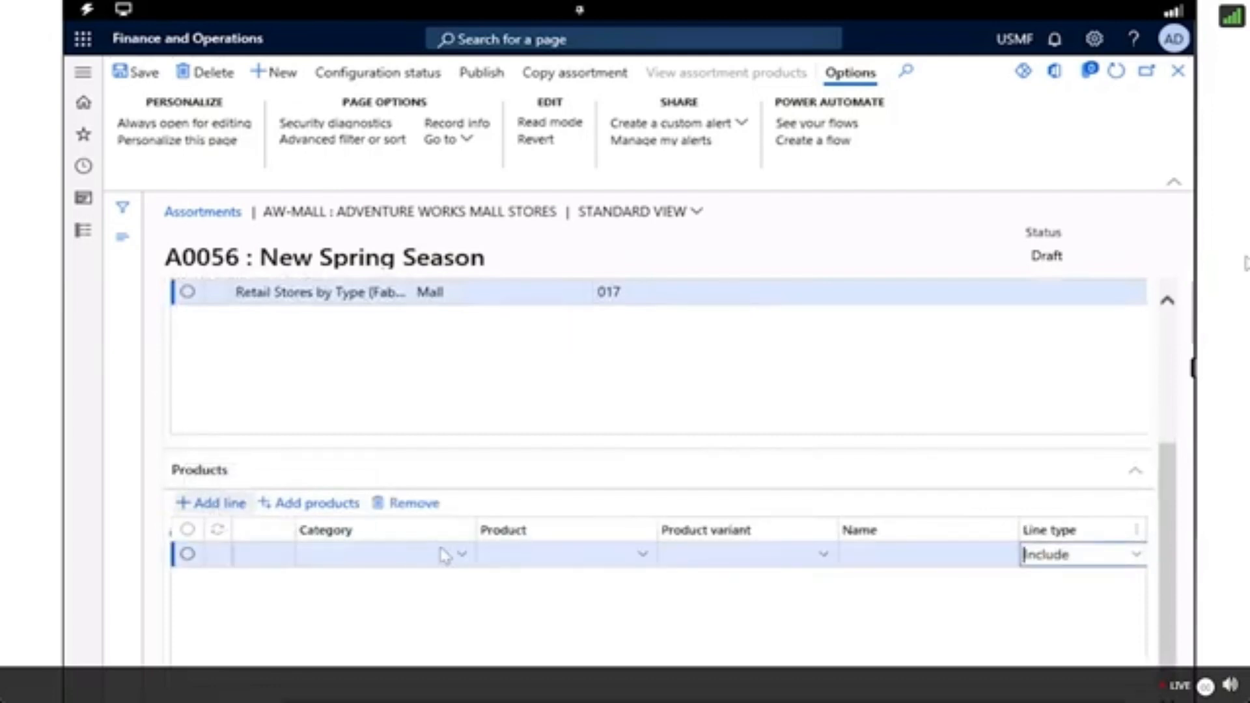
left_click(460, 557)
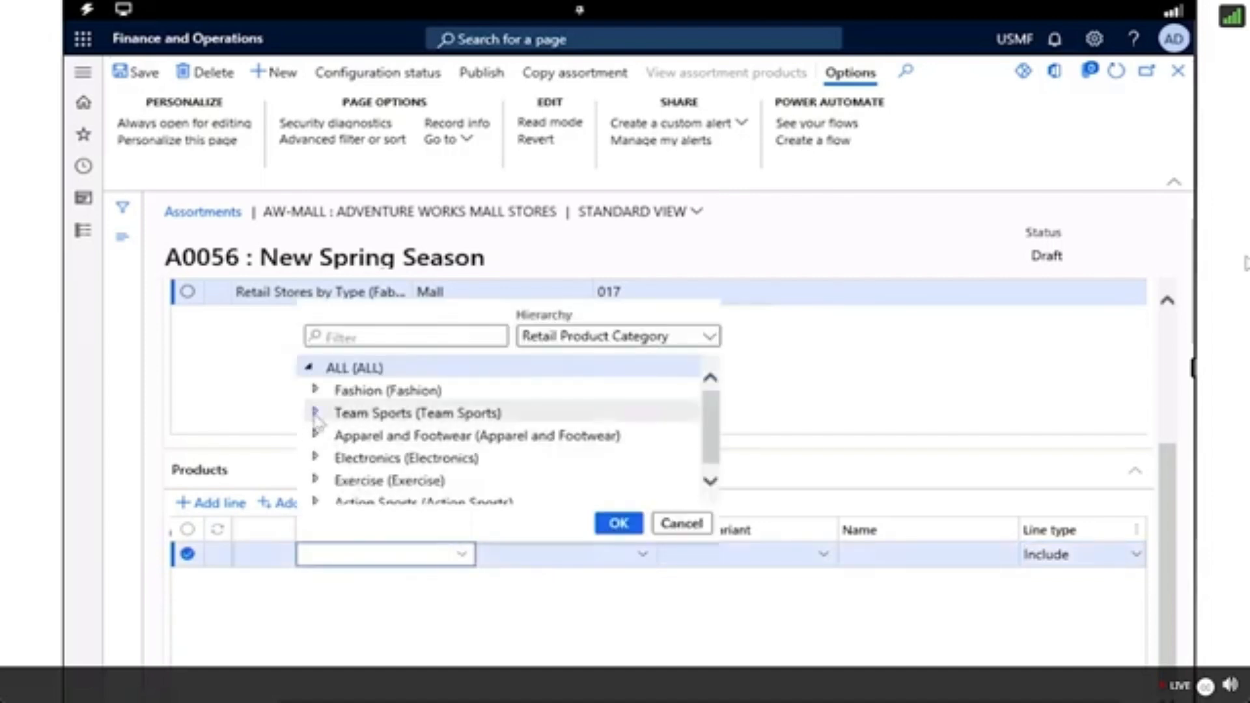
left_click(315, 412)
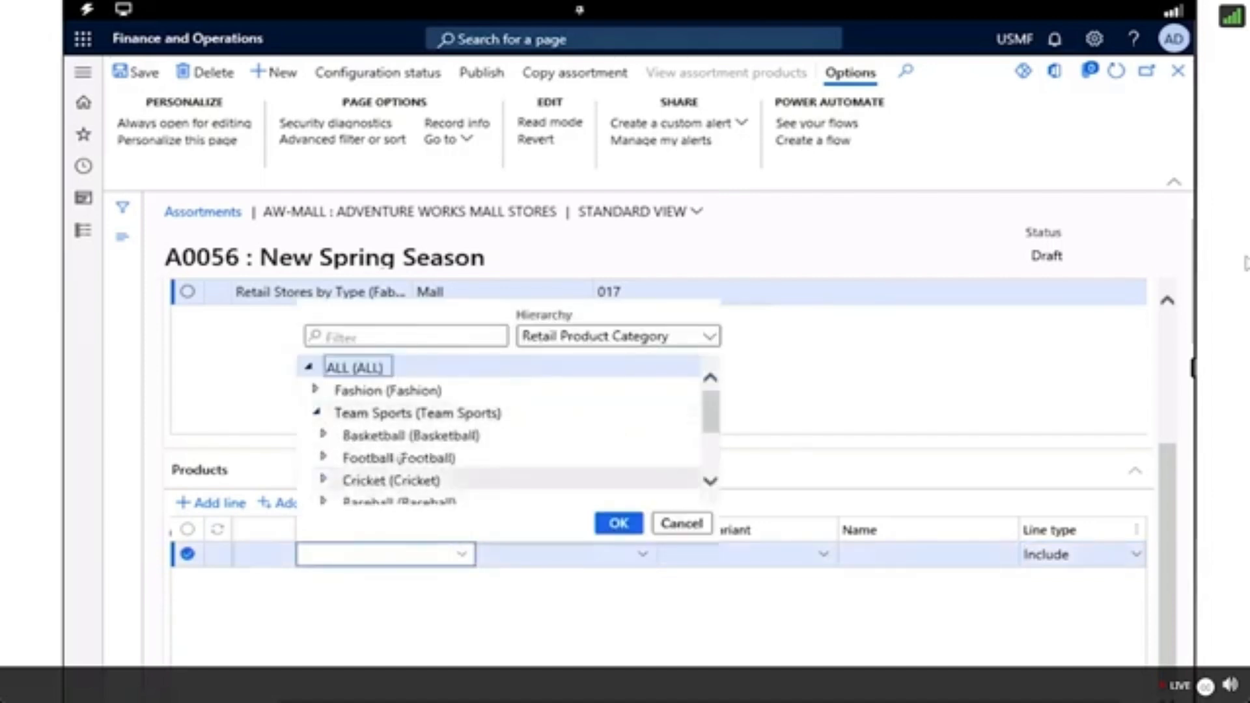
left_click(394, 500)
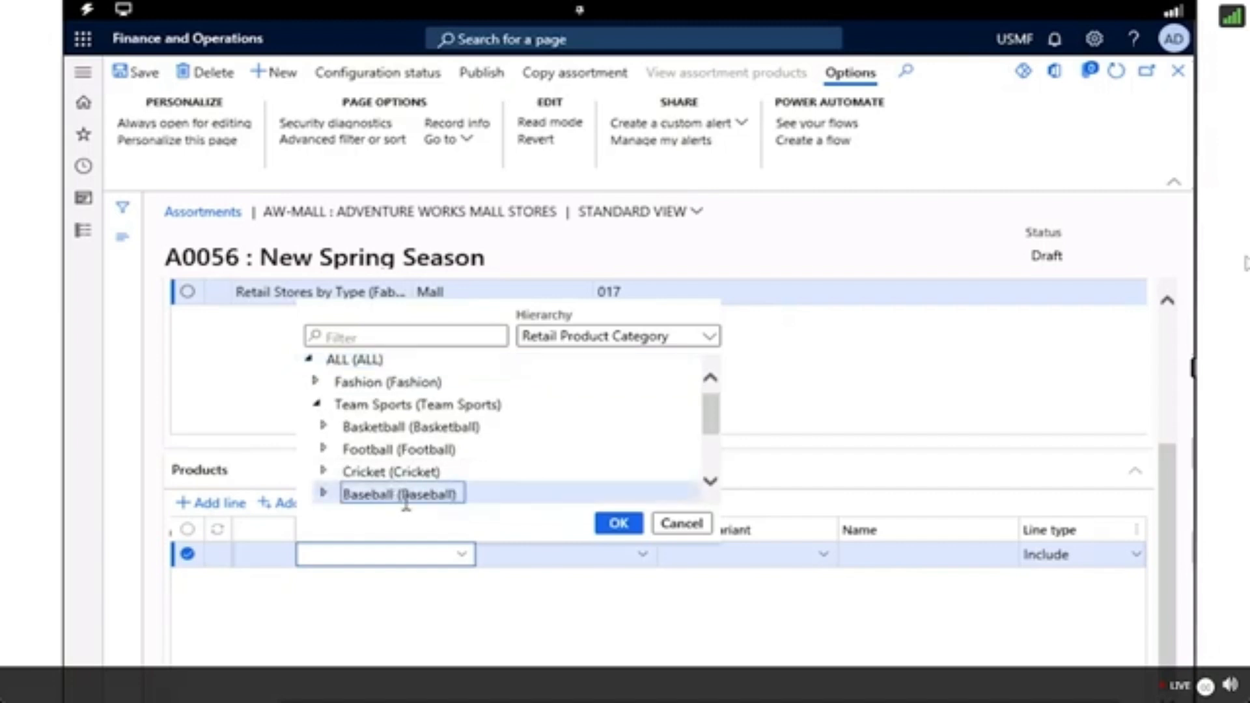
left_click(616, 526)
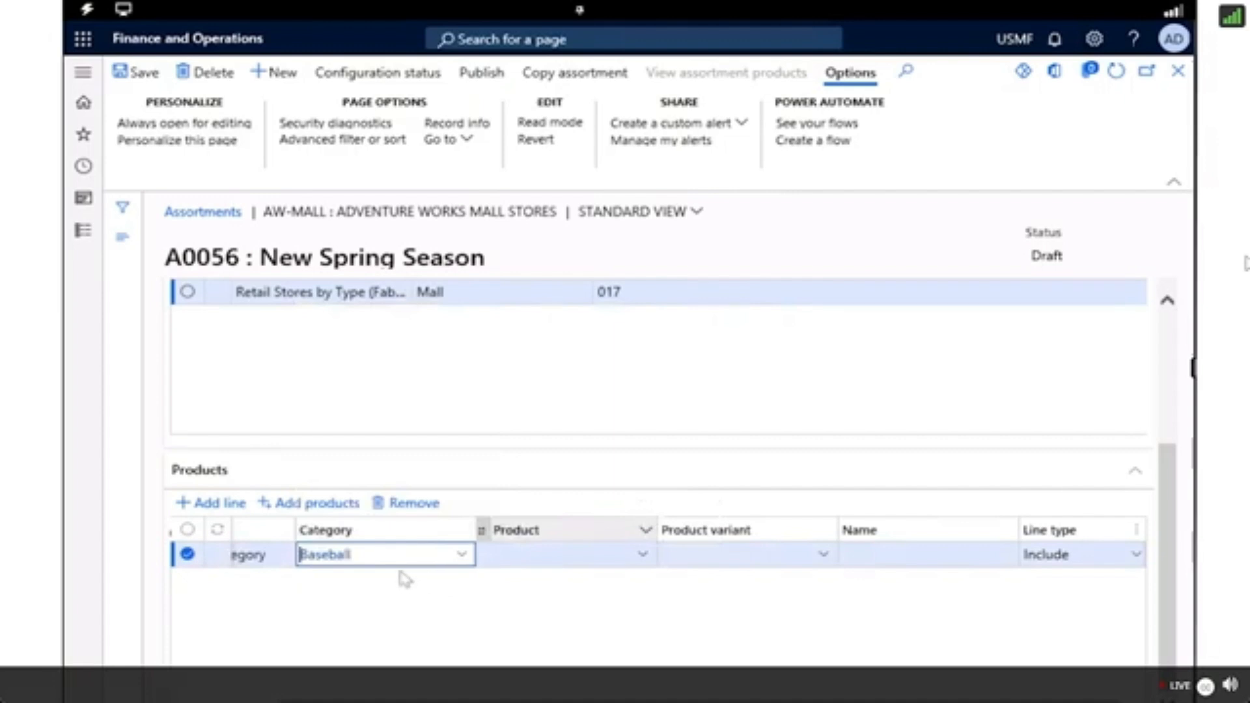
Set the Baseball line's type to Exclude and choose product 0013 for it.
left_click(1140, 558)
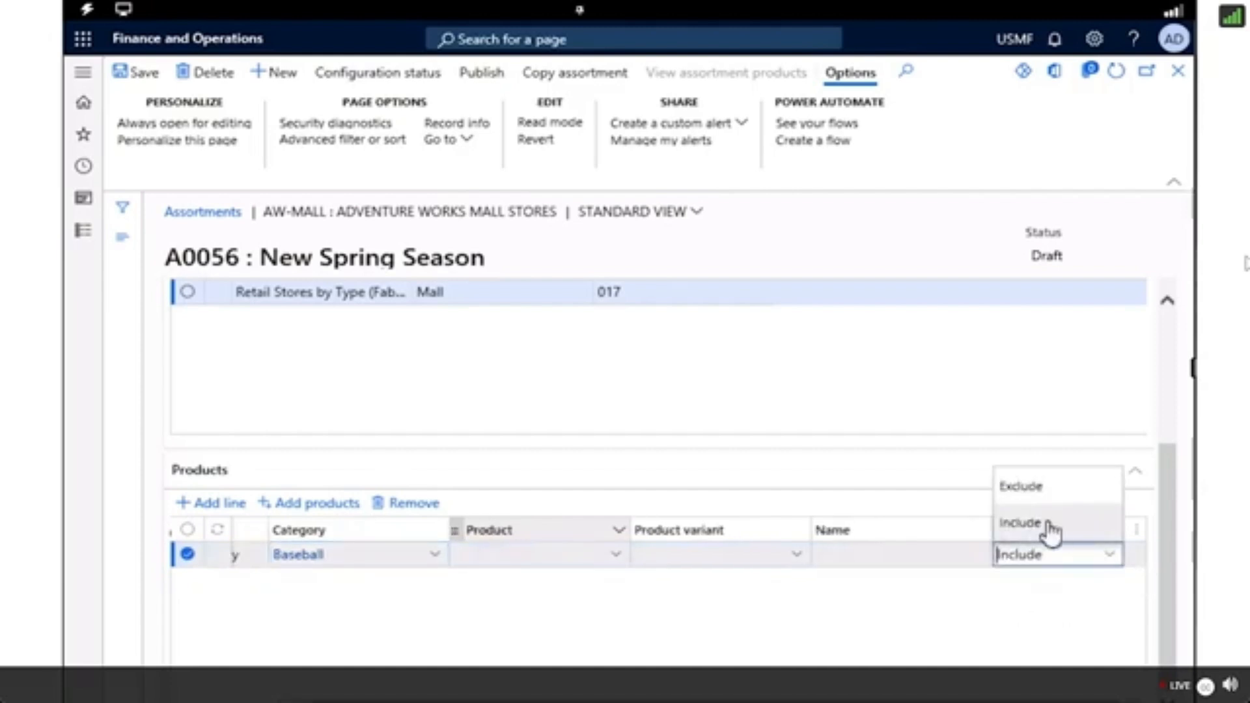
left_click(1023, 485)
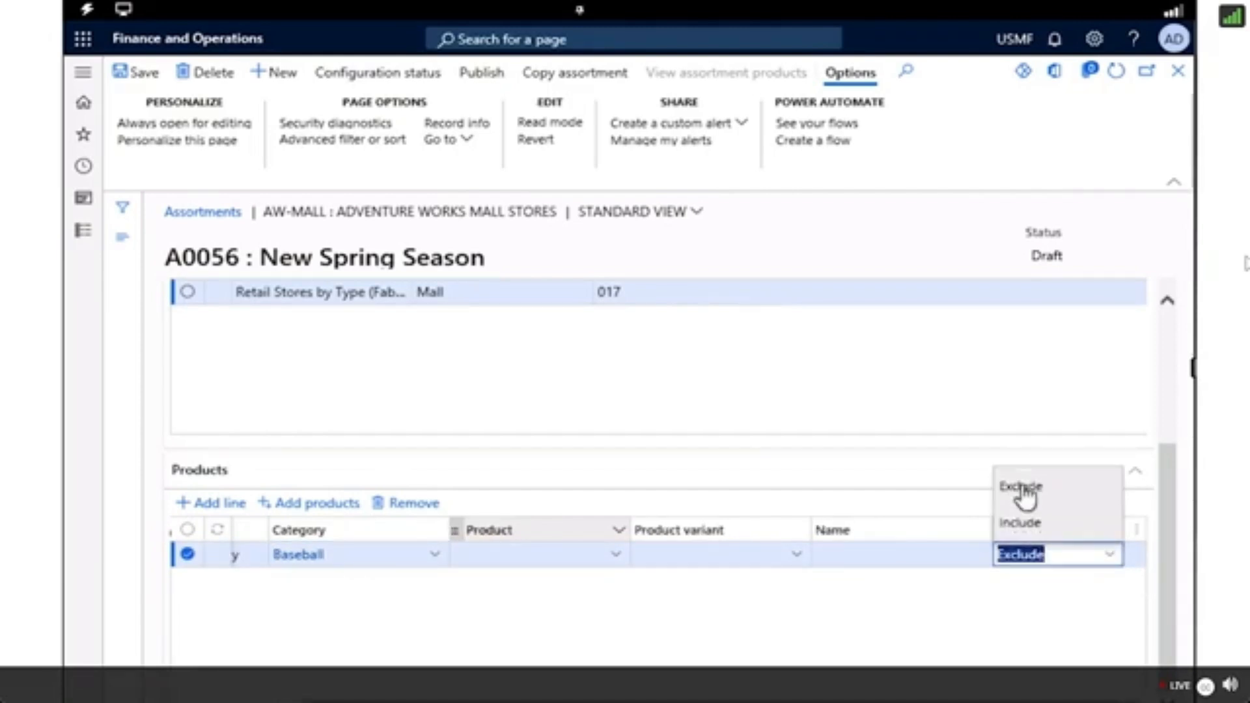
left_click(619, 559)
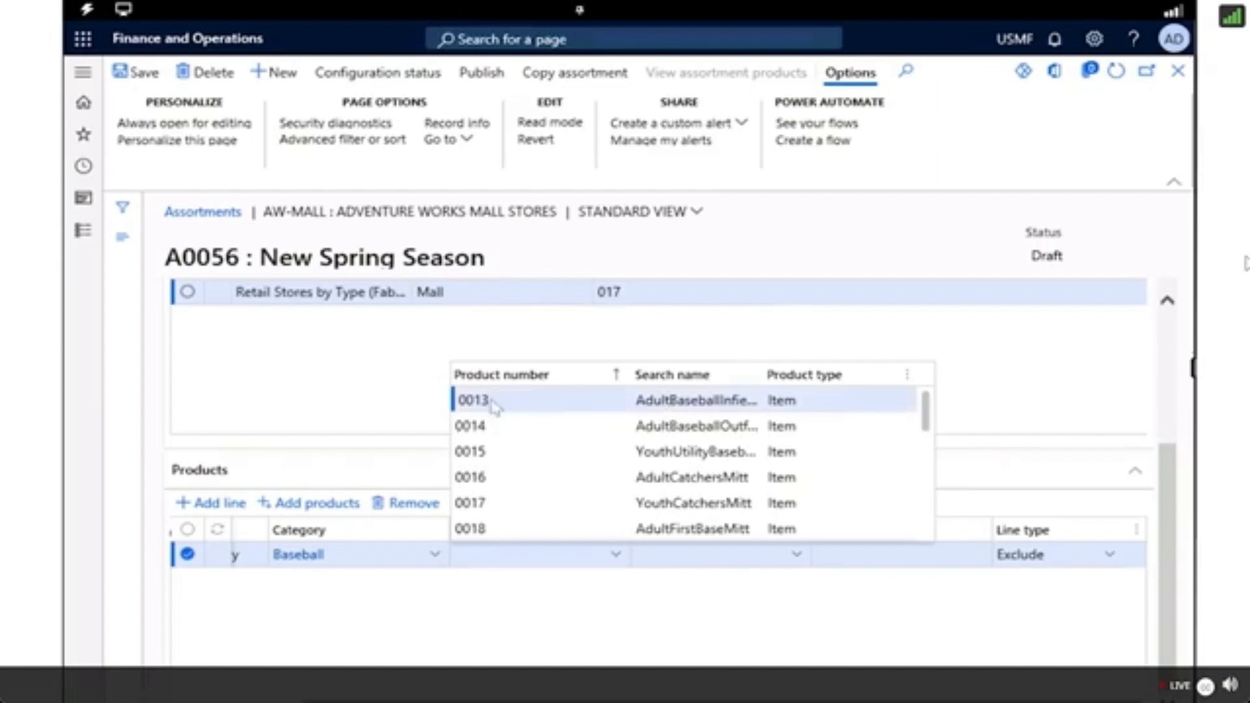
left_click(471, 402)
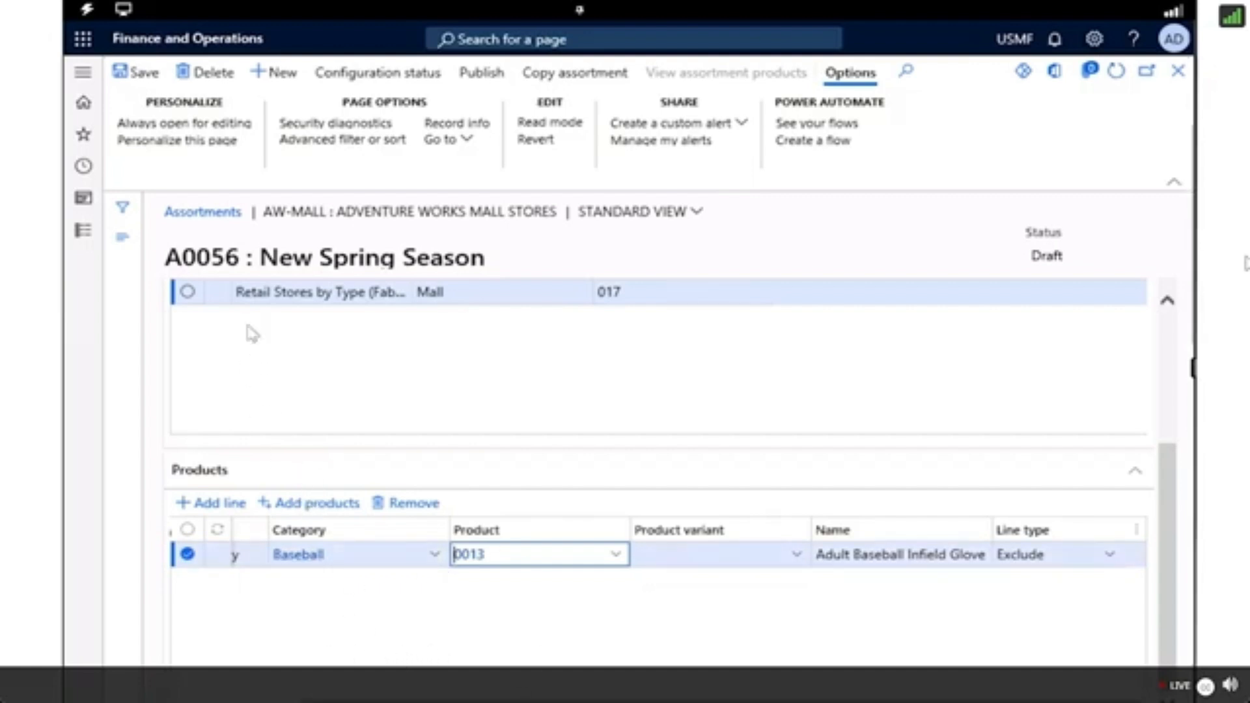
Save the New Spring Season assortment and publish it, confirming the publication.
left_click(135, 82)
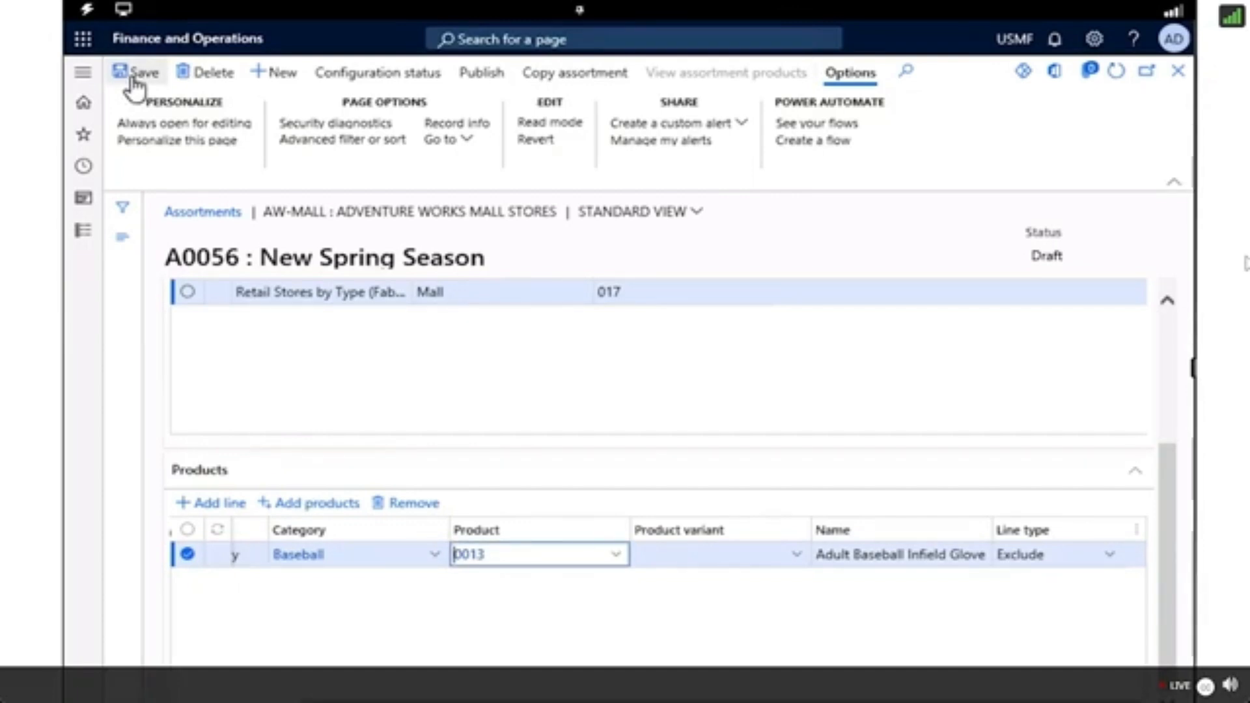
left_click(475, 82)
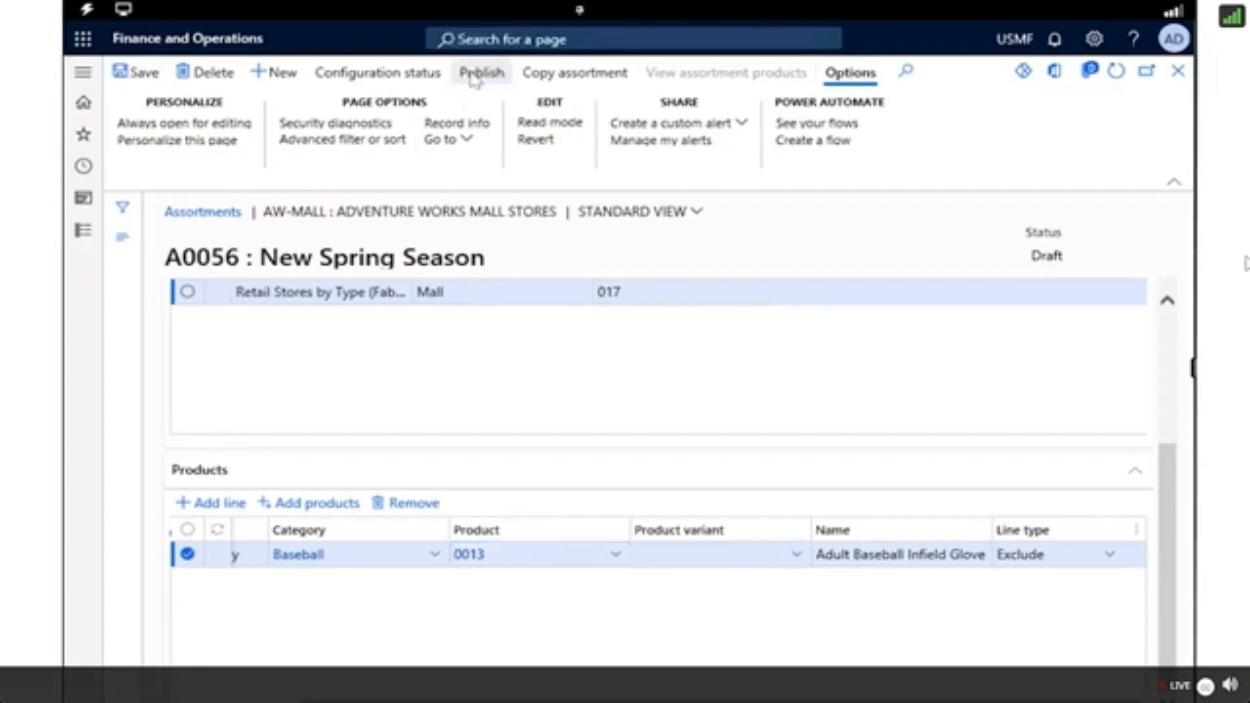
left_click(482, 75)
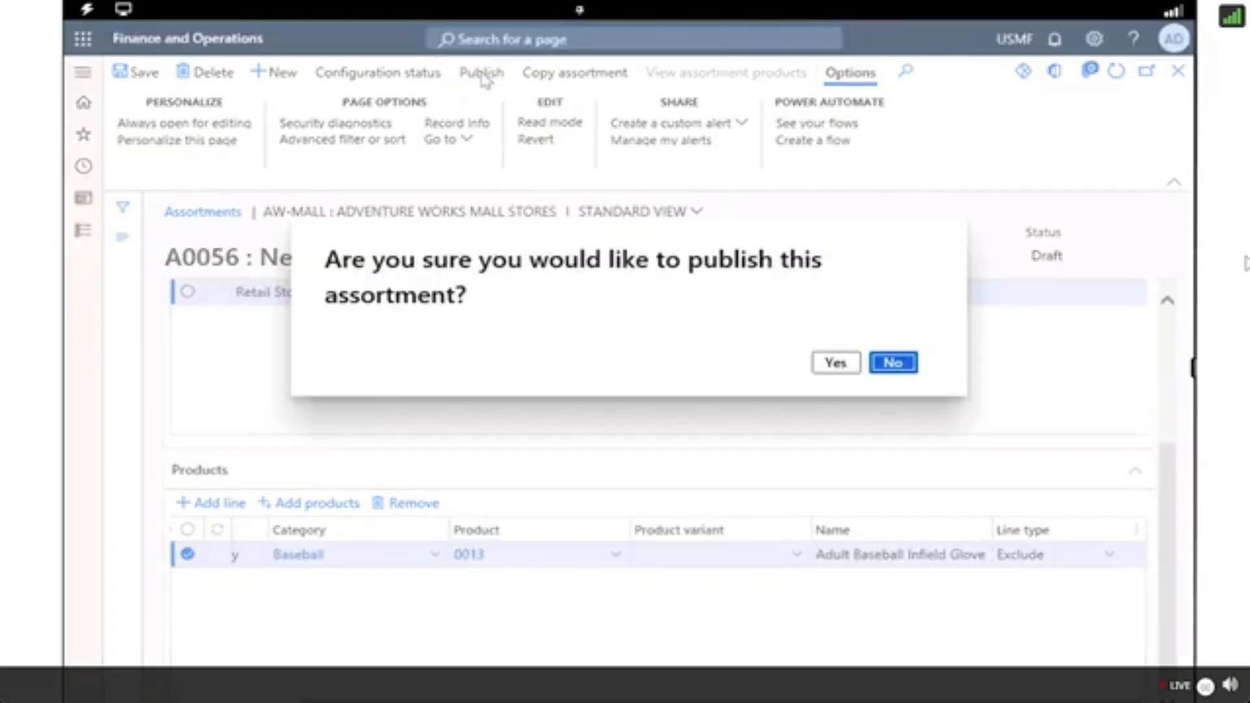
left_click(836, 366)
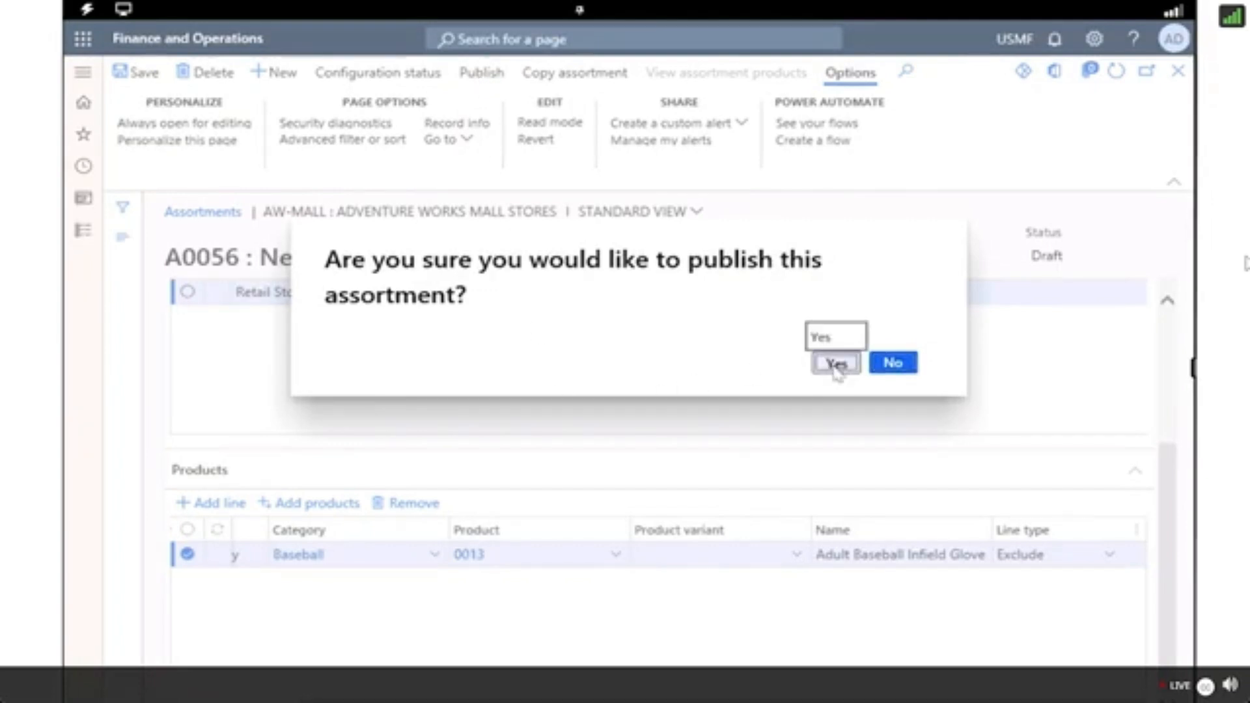